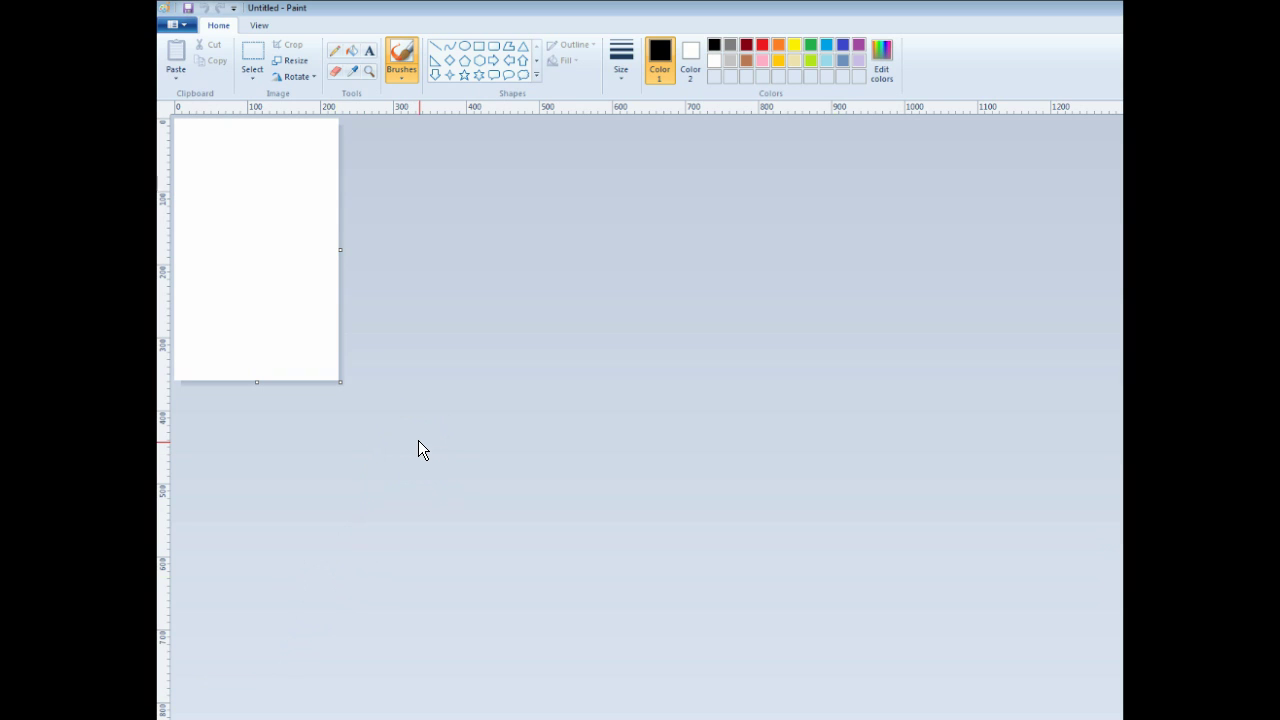
- Enlarge the blank canvas to about 1200 × 800 pixels, leaving it free of any brush marks
{"action": "left_click_drag", "start_coordinate": [341, 382], "coordinate": [1092, 702]}
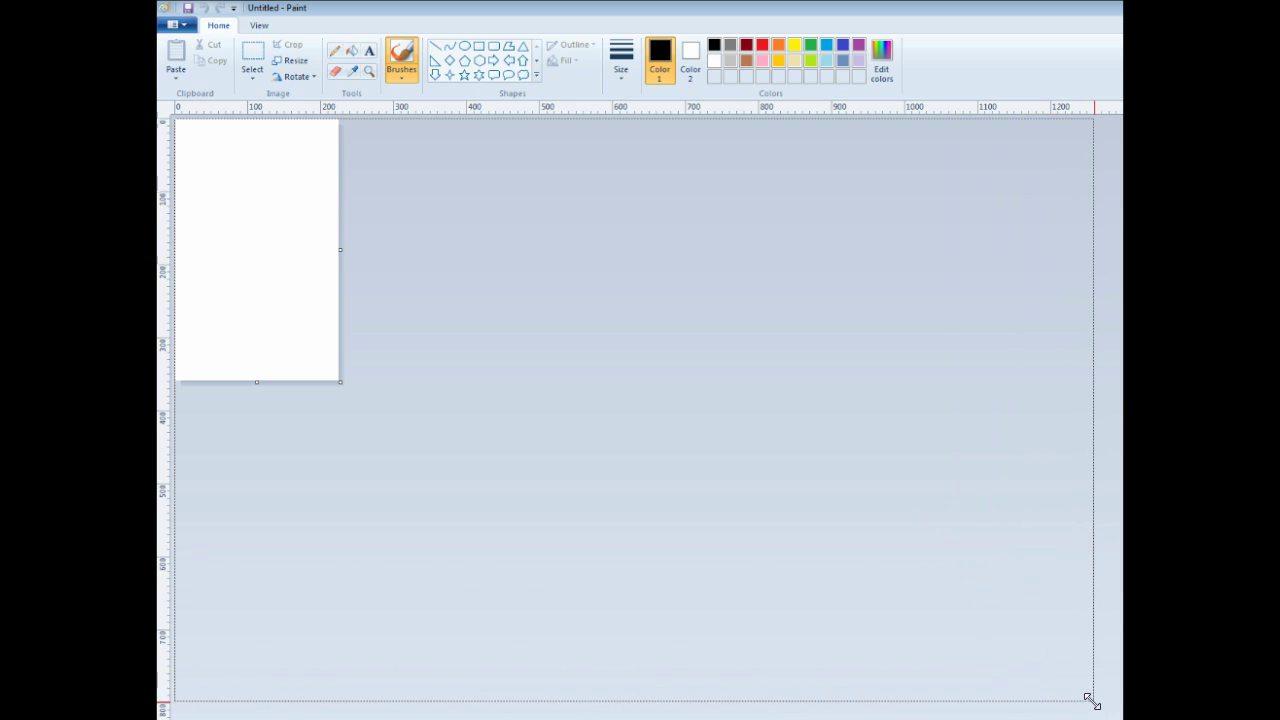
{"action": "left_click_drag", "start_coordinate": [1092, 702], "coordinate": [1049, 702]}
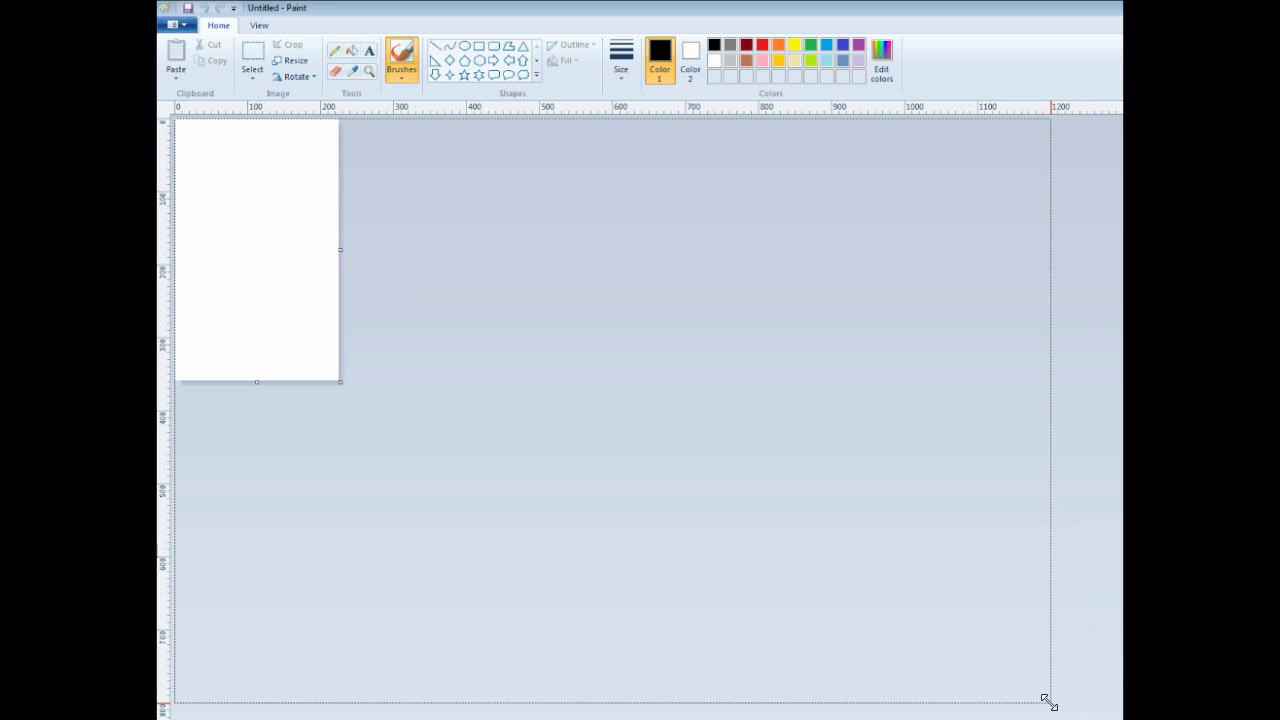
{"action": "left_click_drag", "start_coordinate": [1048, 702], "coordinate": [1051, 702]}
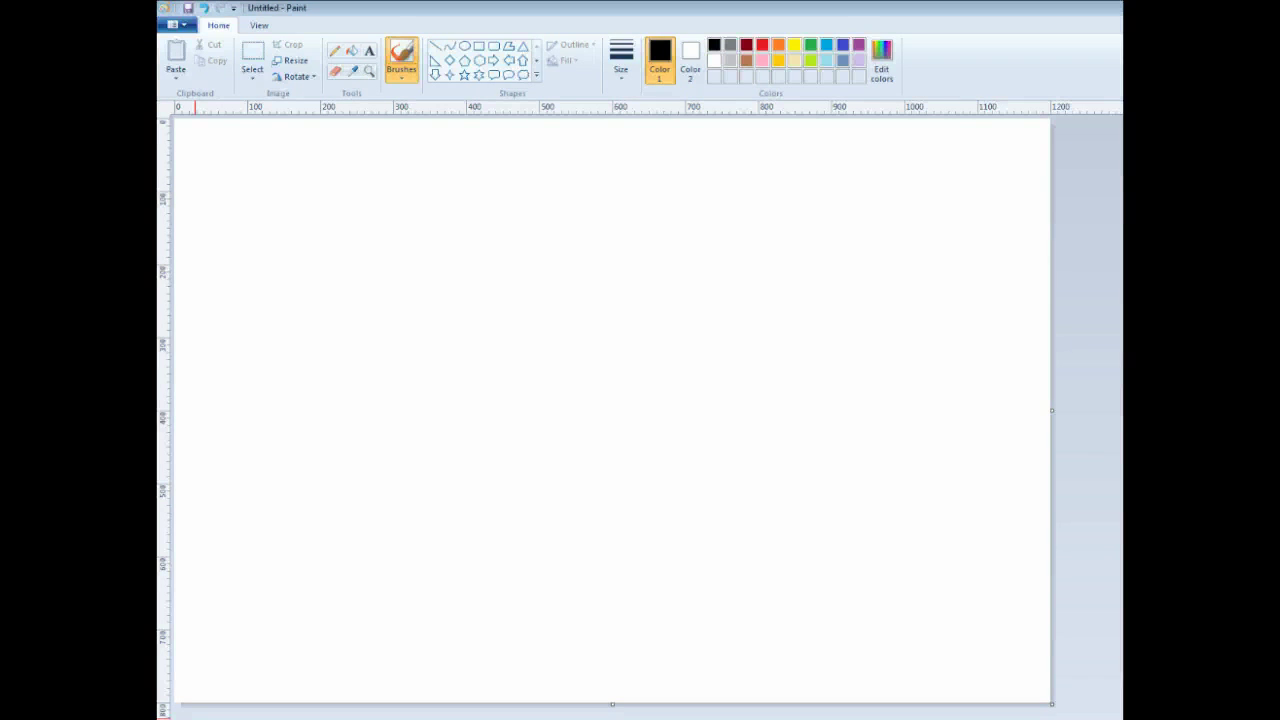
{"action": "left_click", "coordinate": [539, 204]}
{"action": "key", "text": "ctrl+z"}
- Draw a black-outlined ellipse about 770 pixels wide and place it against the canvas's top edge, roughly centred horizontally
{"action": "left_click", "coordinate": [462, 46]}
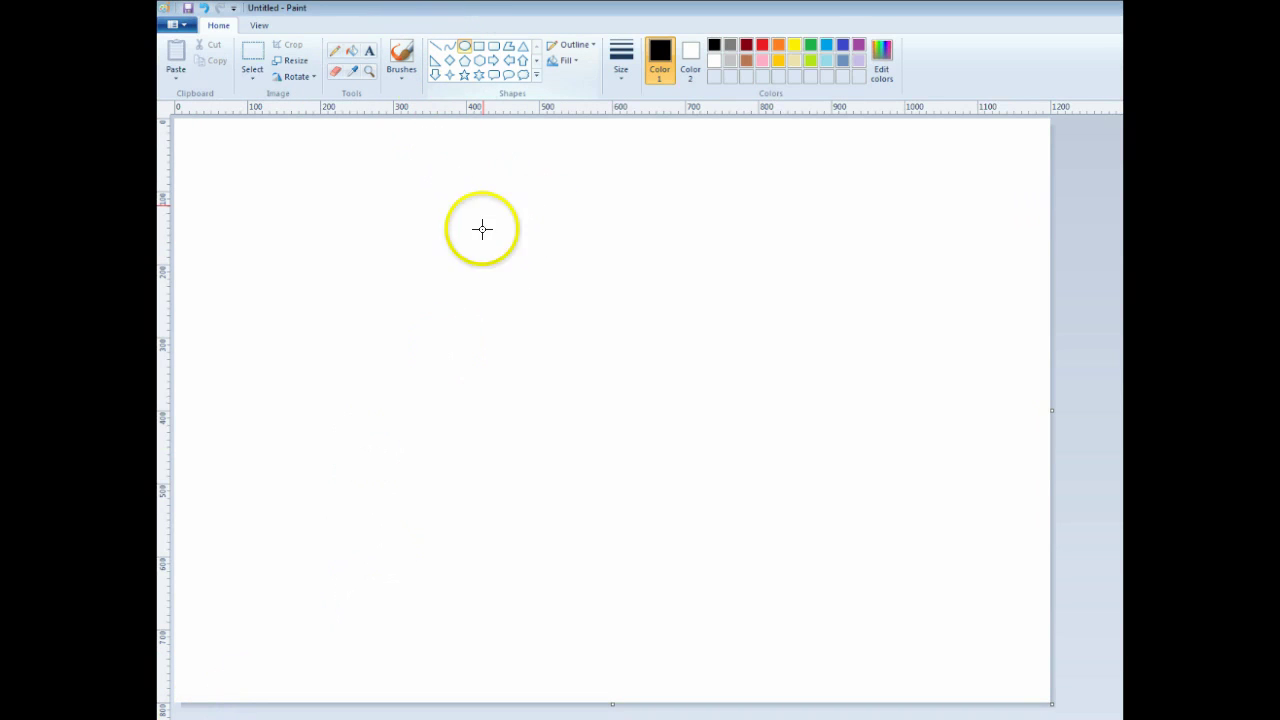
{"action": "left_click_drag", "start_coordinate": [286, 176], "coordinate": [851, 664]}
{"action": "left_click_drag", "start_coordinate": [640, 451], "coordinate": [679, 414]}
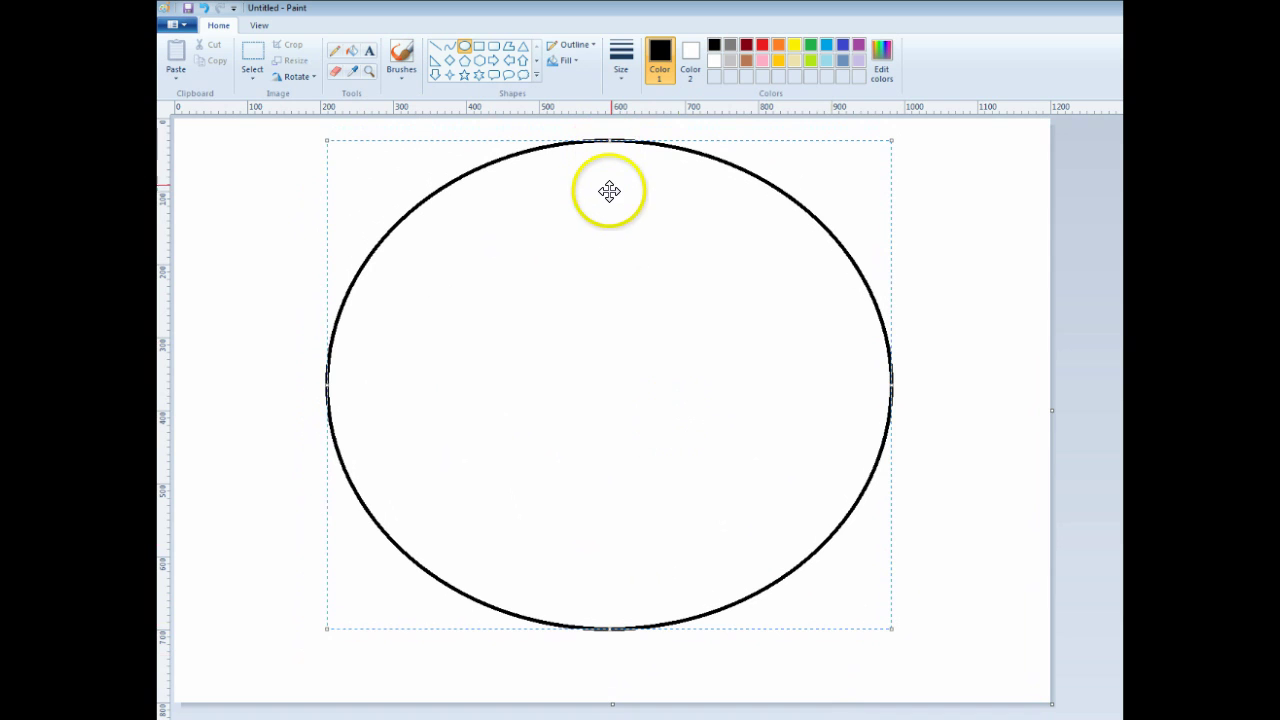
{"action": "left_click_drag", "start_coordinate": [608, 217], "coordinate": [612, 198]}
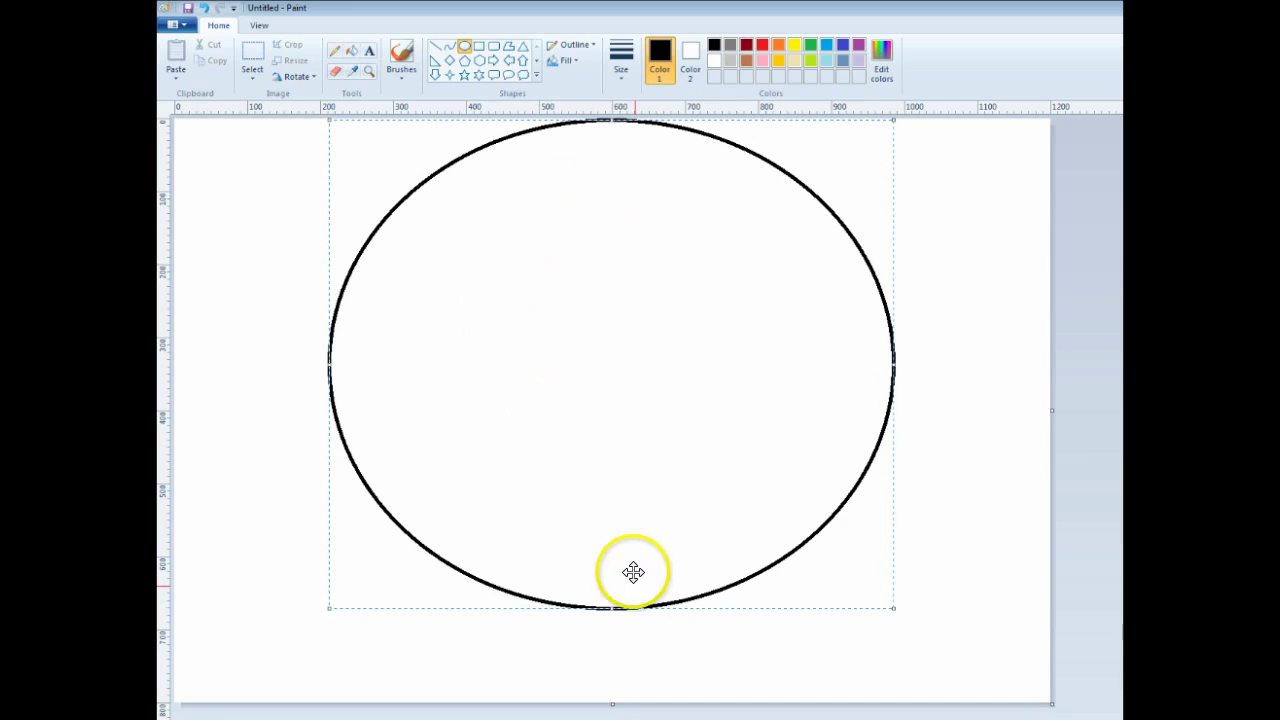
- Stretch the ellipse down to the canvas's bottom edge and widen it to about 800 pixels, spanning 200 to 1000 horizontally
{"action": "left_click_drag", "start_coordinate": [612, 607], "coordinate": [604, 697]}
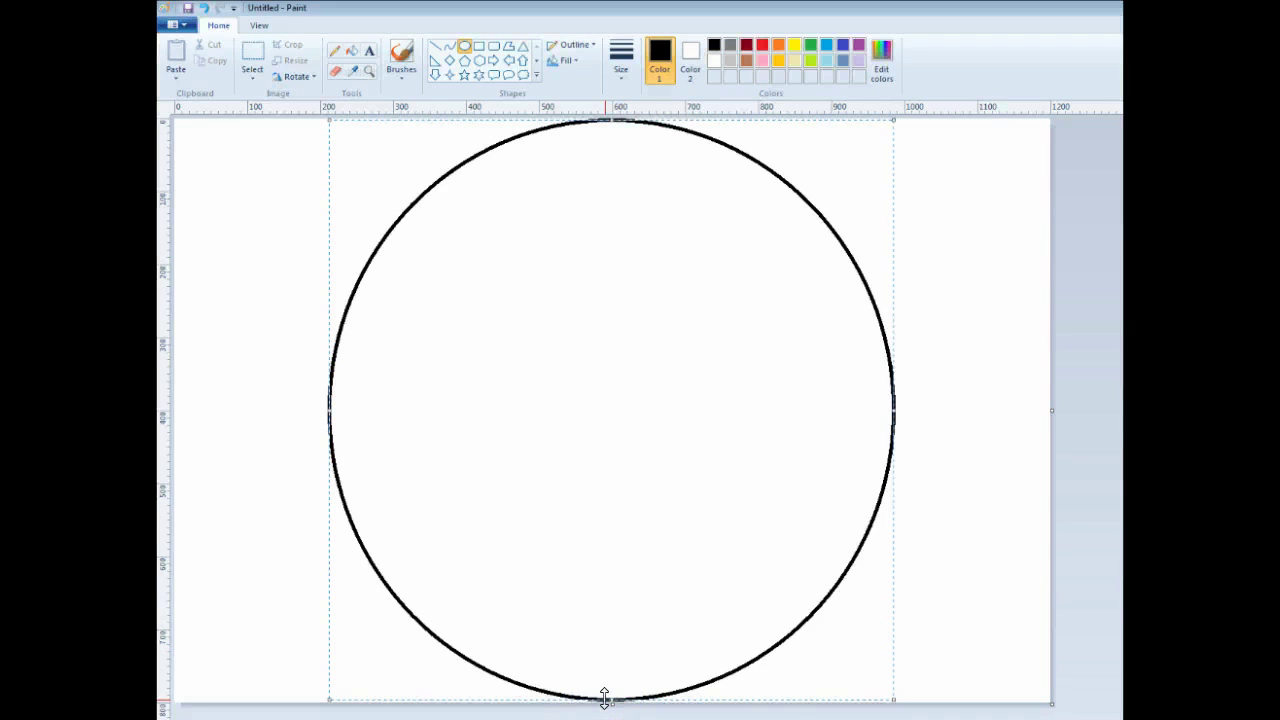
{"action": "left_click", "coordinate": [643, 589]}
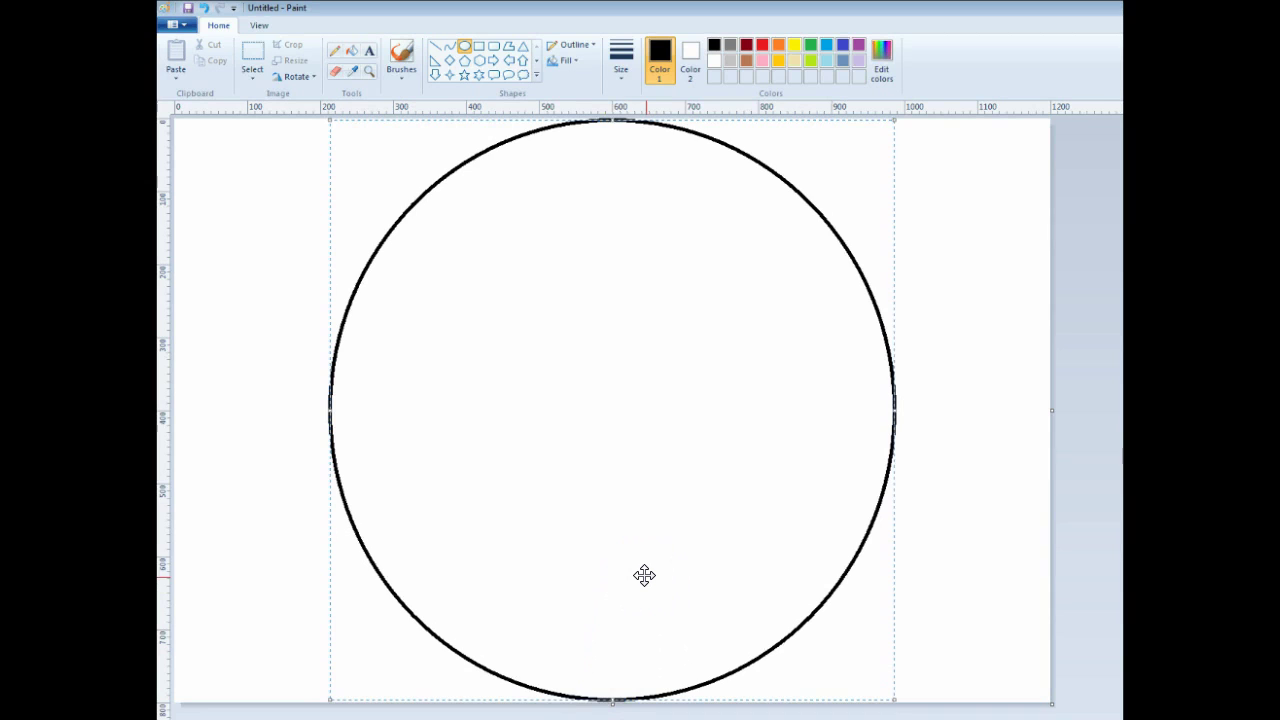
{"action": "left_click", "coordinate": [644, 575]}
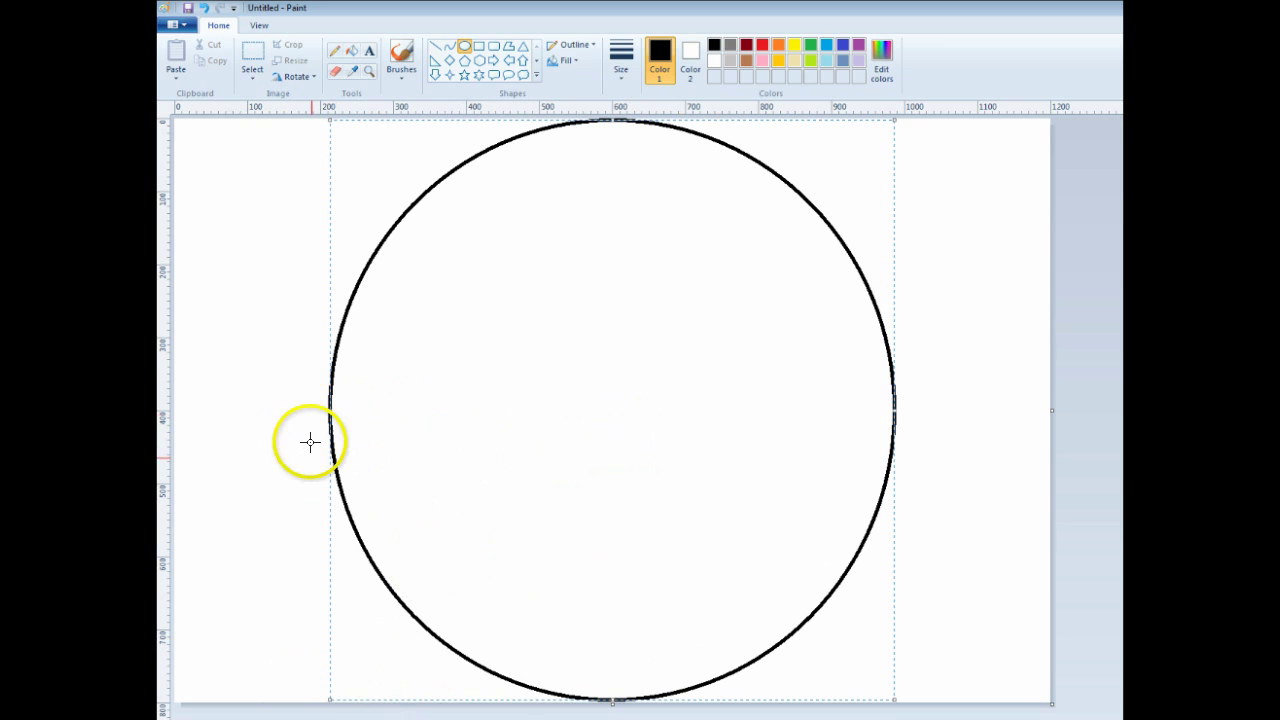
{"action": "left_click_drag", "start_coordinate": [330, 411], "coordinate": [320, 414]}
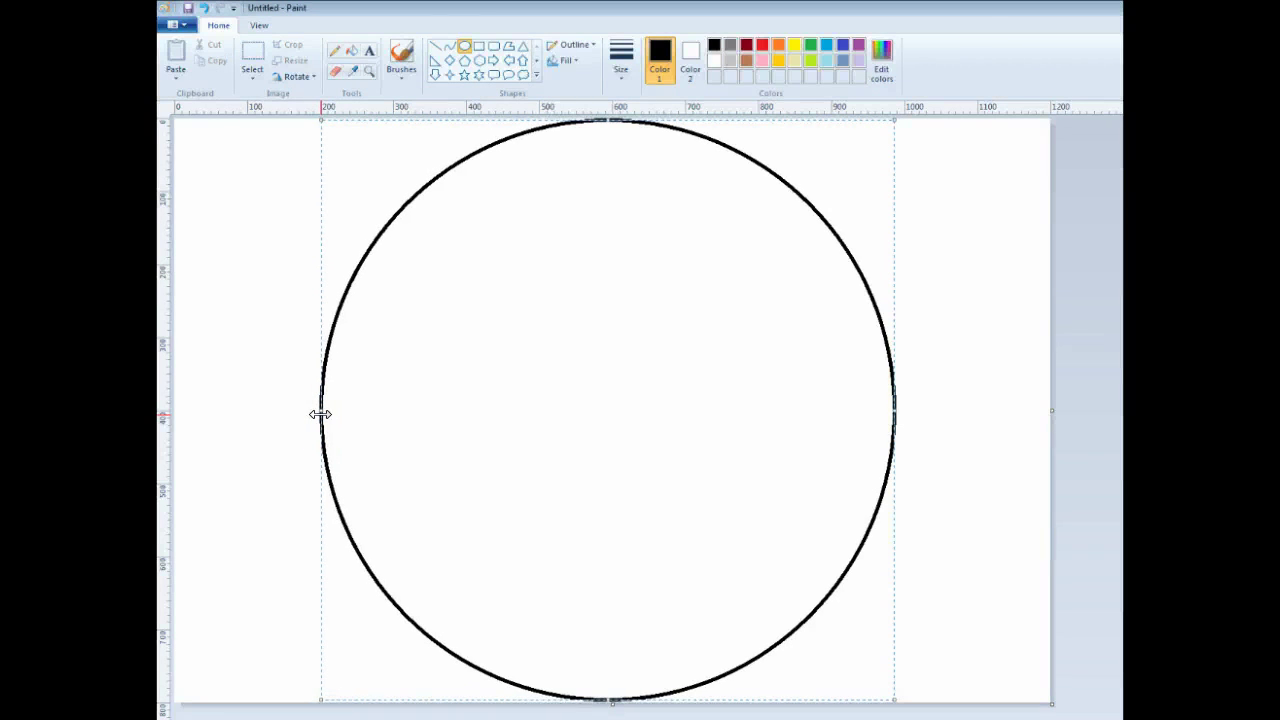
{"action": "left_click_drag", "start_coordinate": [320, 414], "coordinate": [319, 414]}
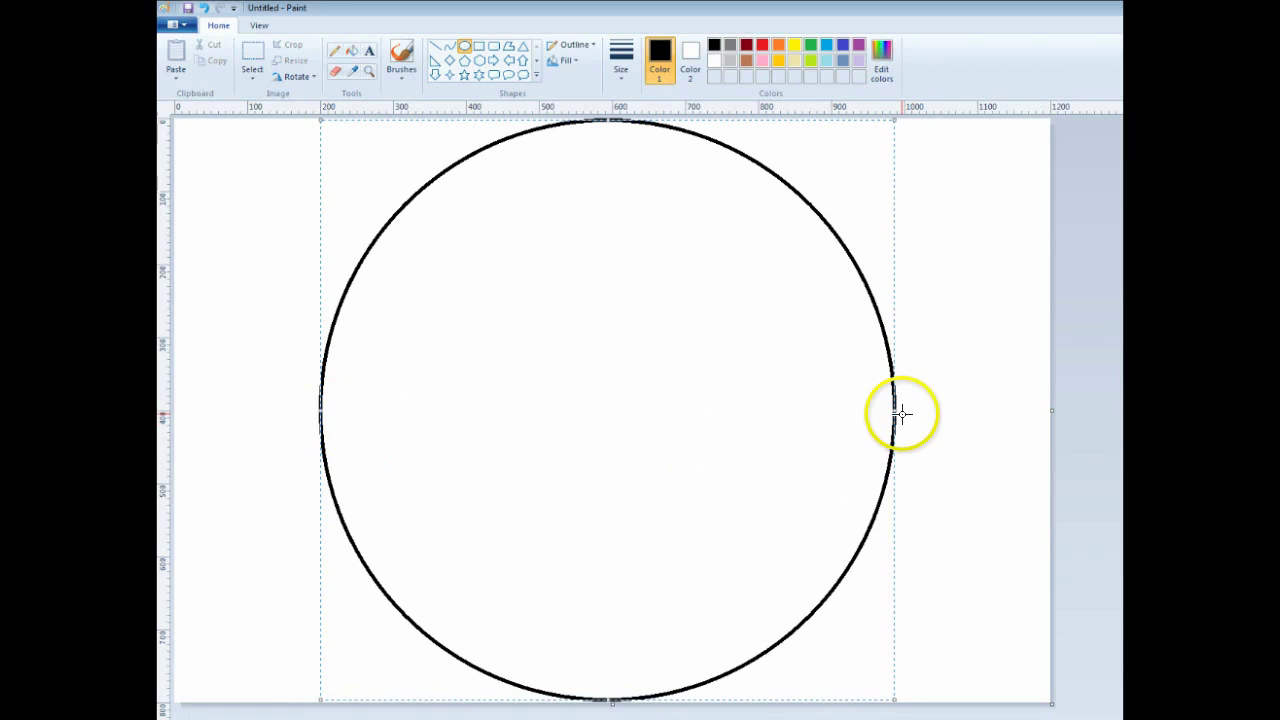
{"action": "left_click_drag", "start_coordinate": [896, 412], "coordinate": [903, 412]}
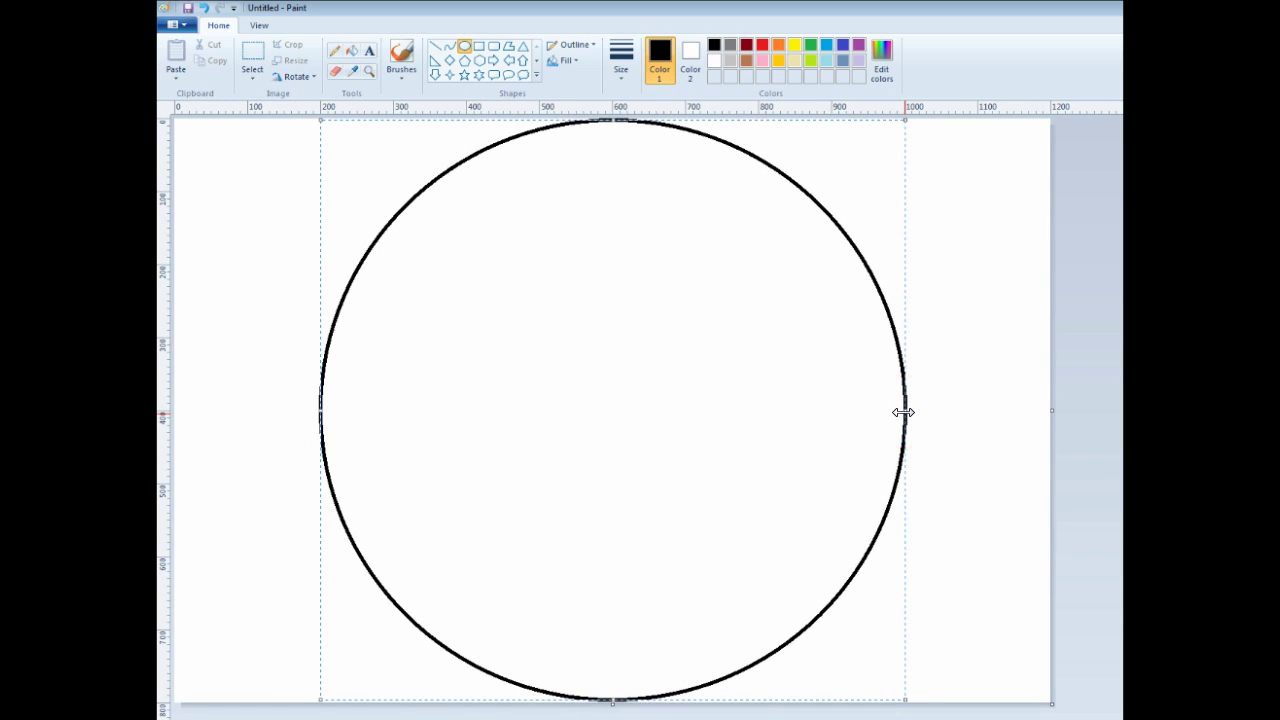
{"action": "left_click_drag", "start_coordinate": [903, 412], "coordinate": [902, 412]}
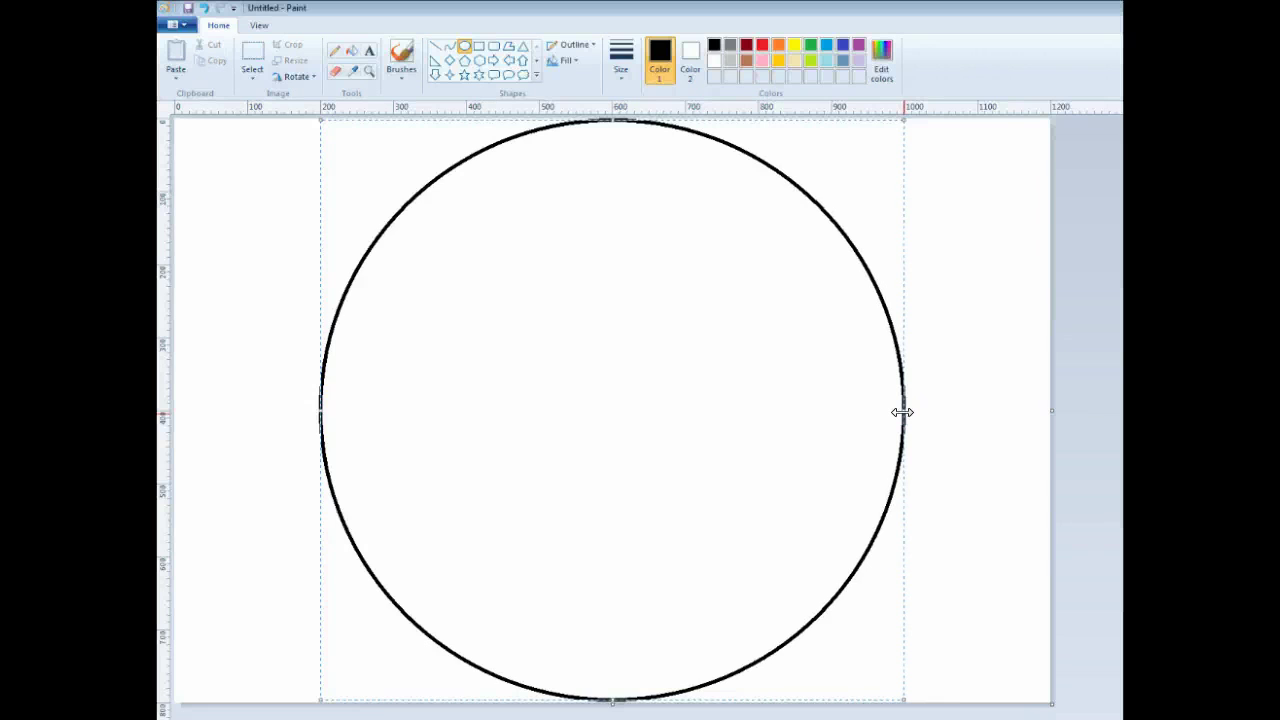
- Commit the circle and fine-tune the canvas height to about 800 pixels so its bottom edge meets the circle
{"action": "left_click", "coordinate": [612, 702]}
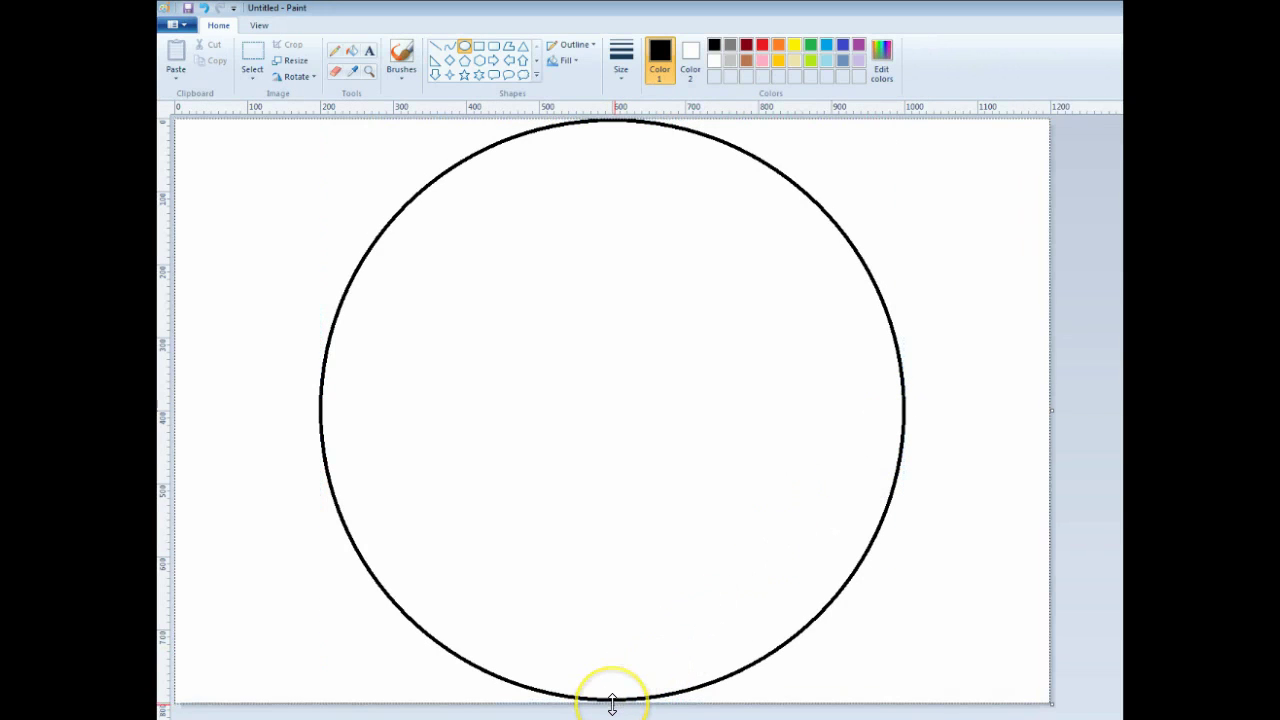
{"action": "left_click_drag", "start_coordinate": [612, 702], "coordinate": [611, 705]}
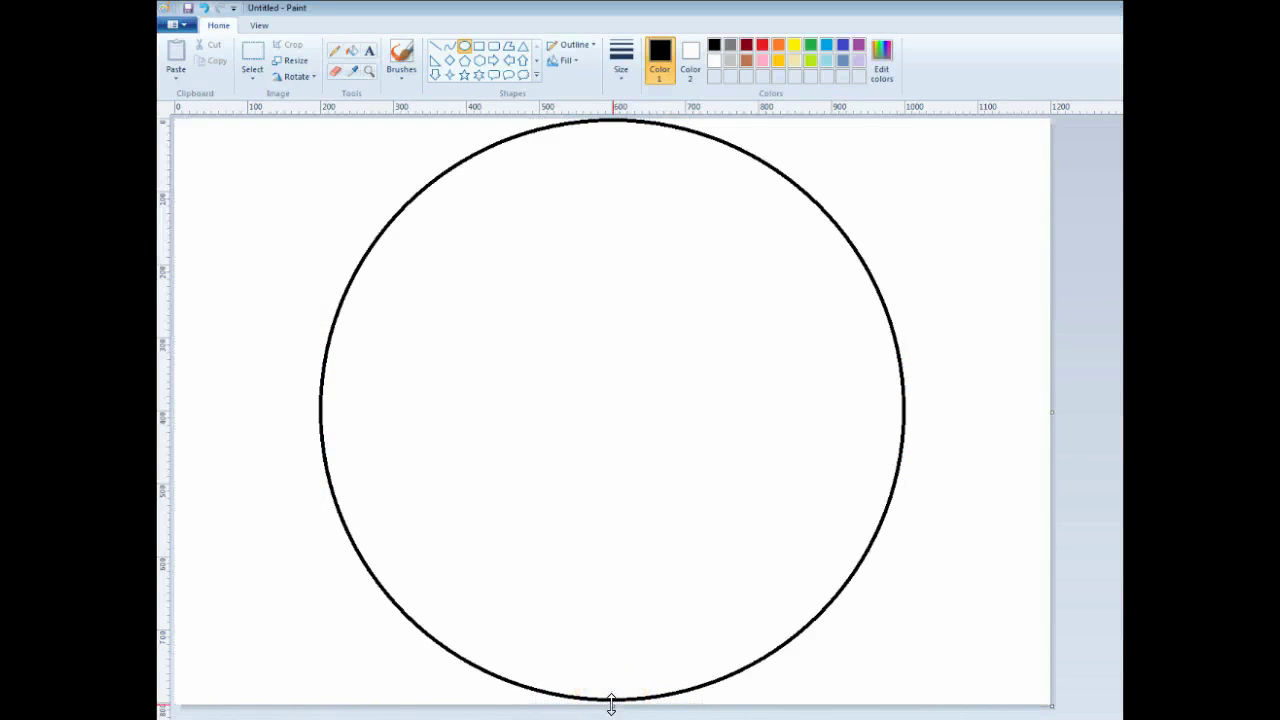
{"action": "left_click_drag", "start_coordinate": [613, 704], "coordinate": [612, 700]}
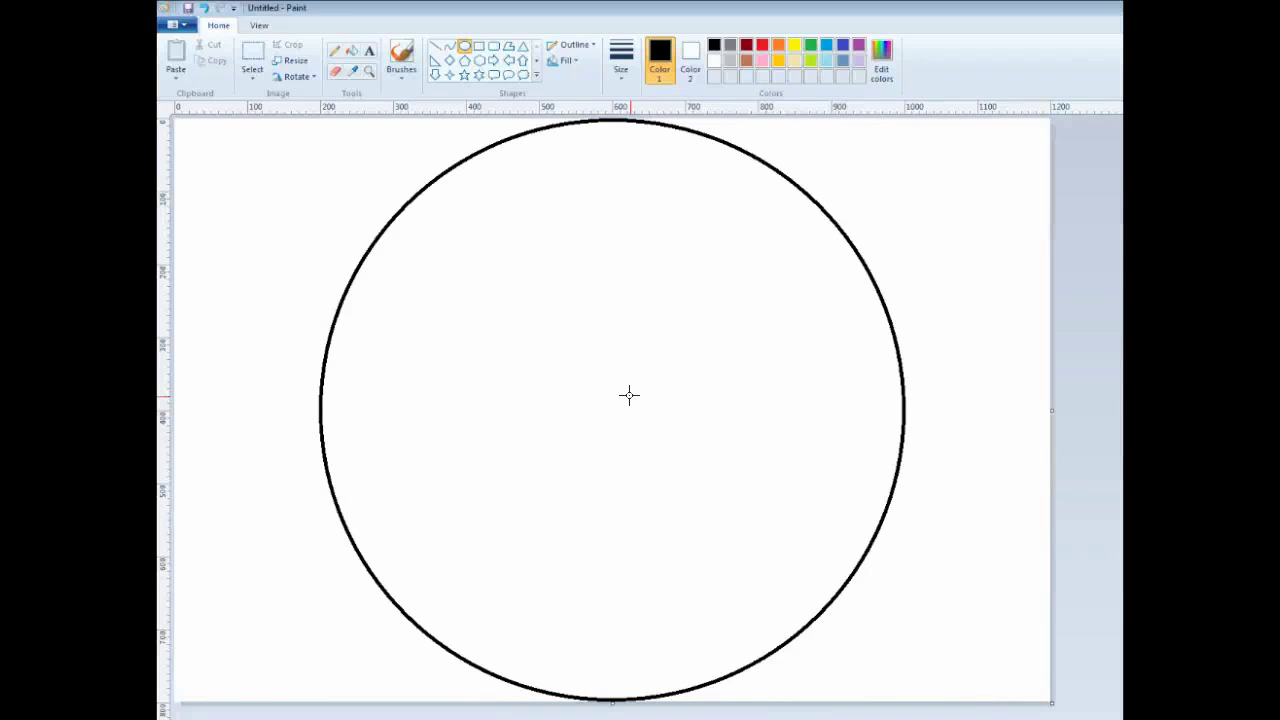
- Save the drawing to the desktop as a PNG picture named CircleOverlayW
{"action": "left_click", "coordinate": [182, 25]}
{"action": "mouse_move", "coordinate": [220, 142]}
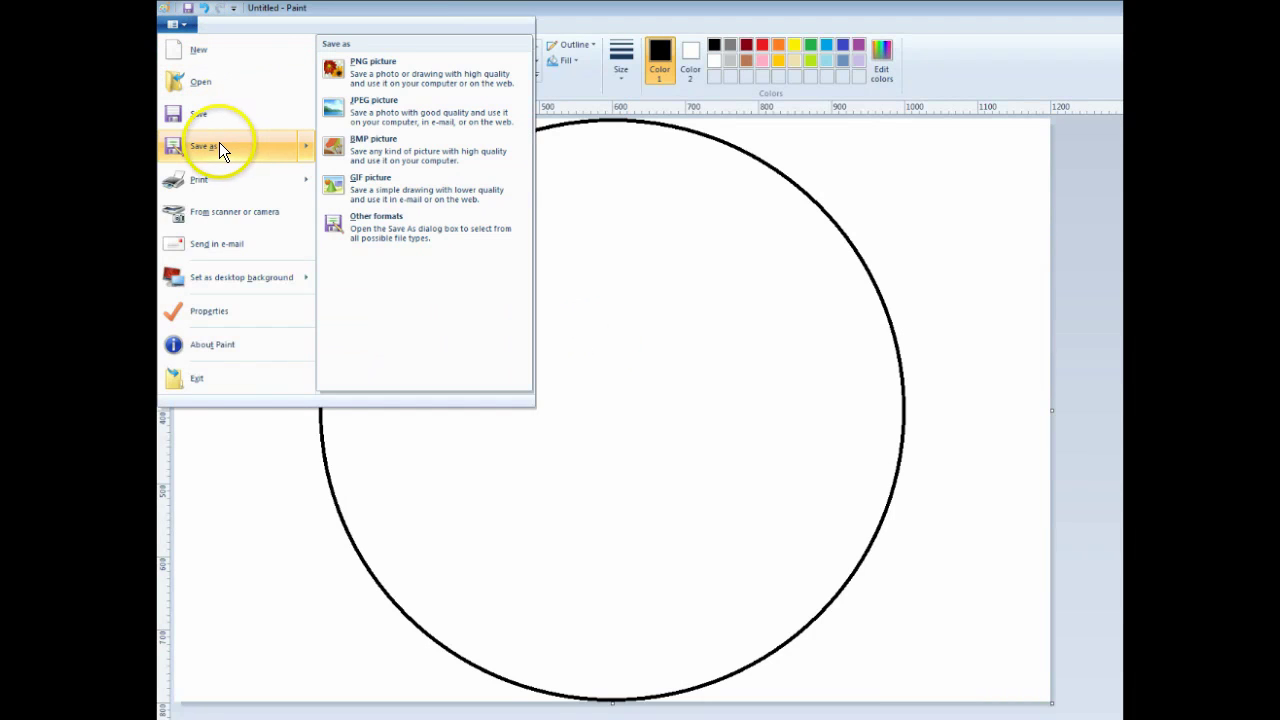
{"action": "left_click", "coordinate": [393, 73]}
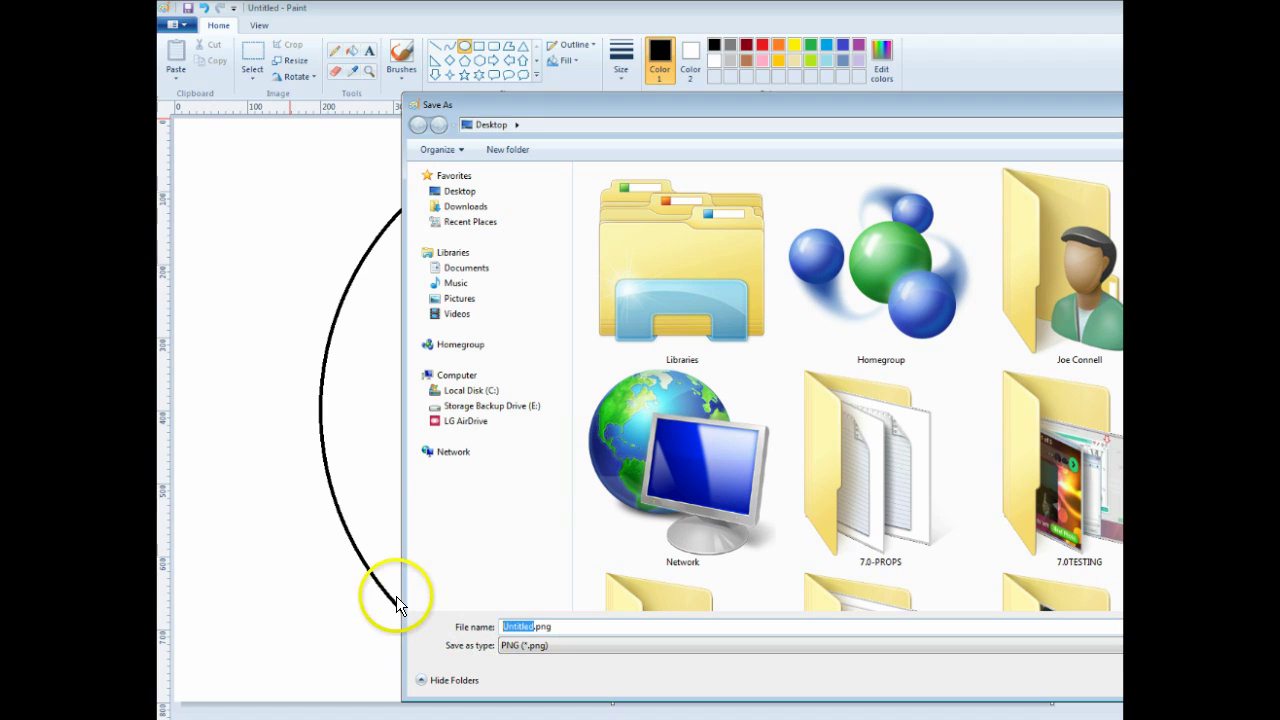
{"action": "type", "text": "CircleOverlay"}
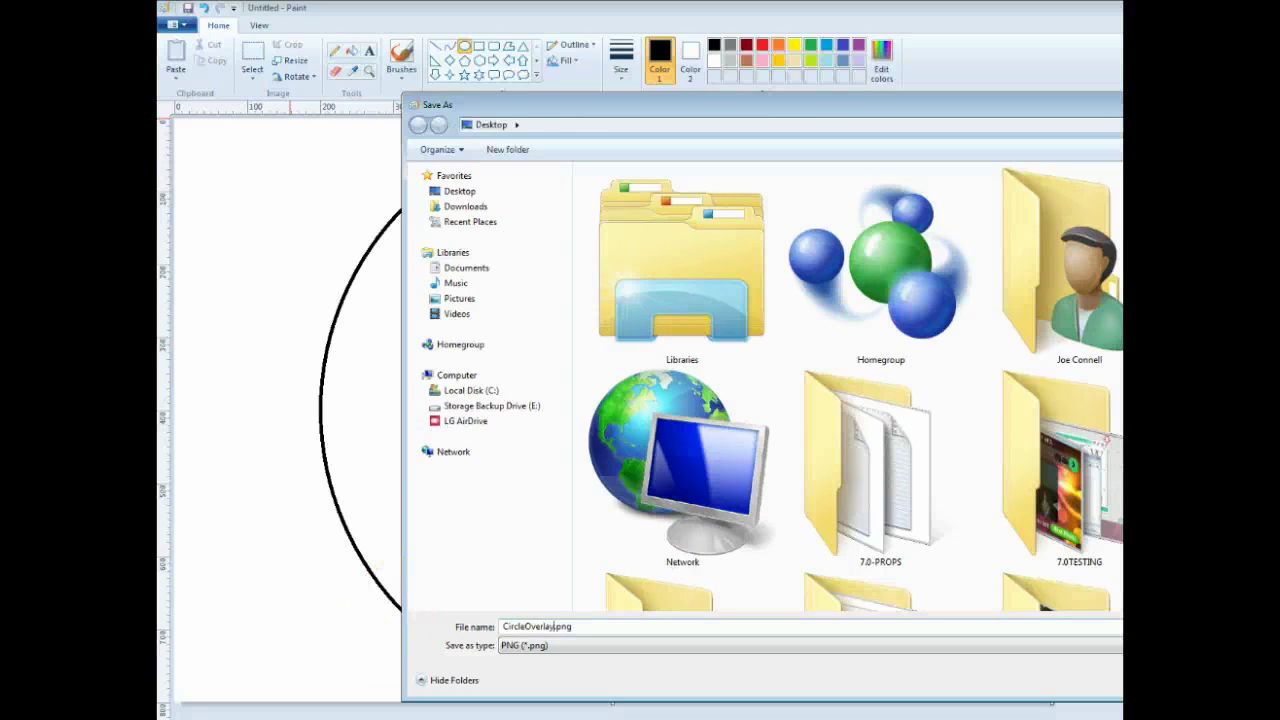
{"action": "type", "text": "W"}
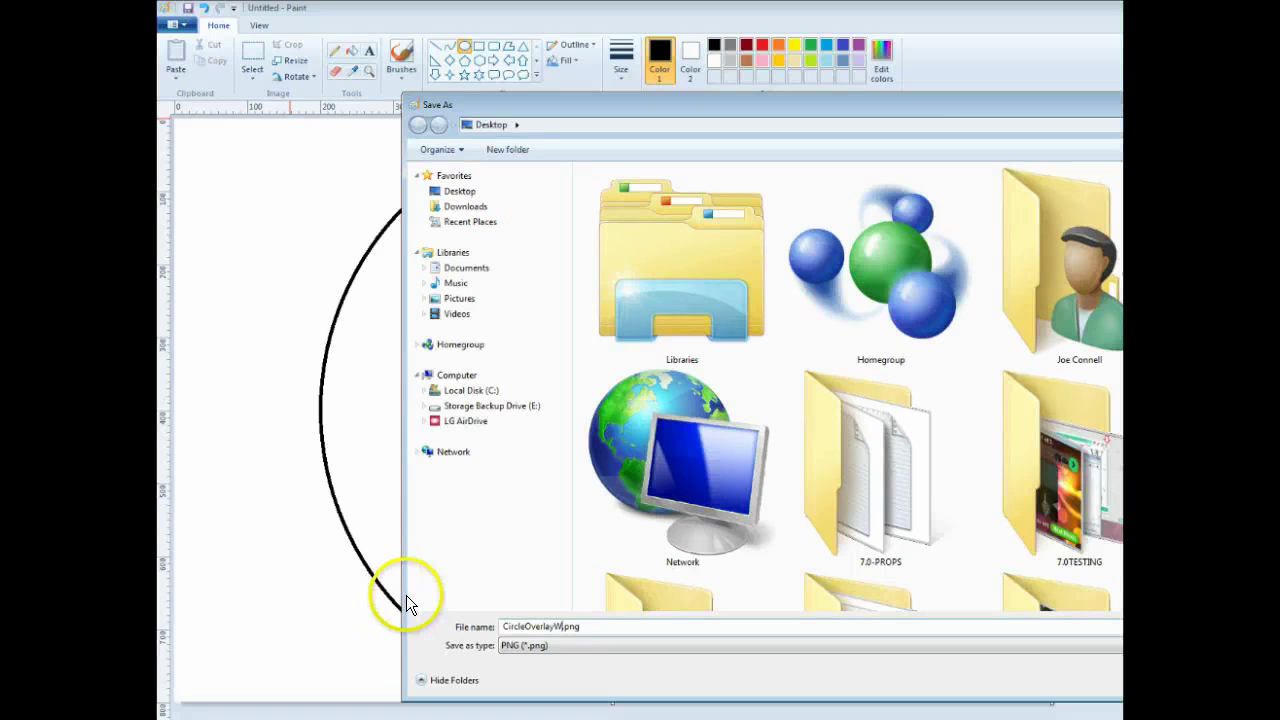
{"action": "key", "text": "Return"}
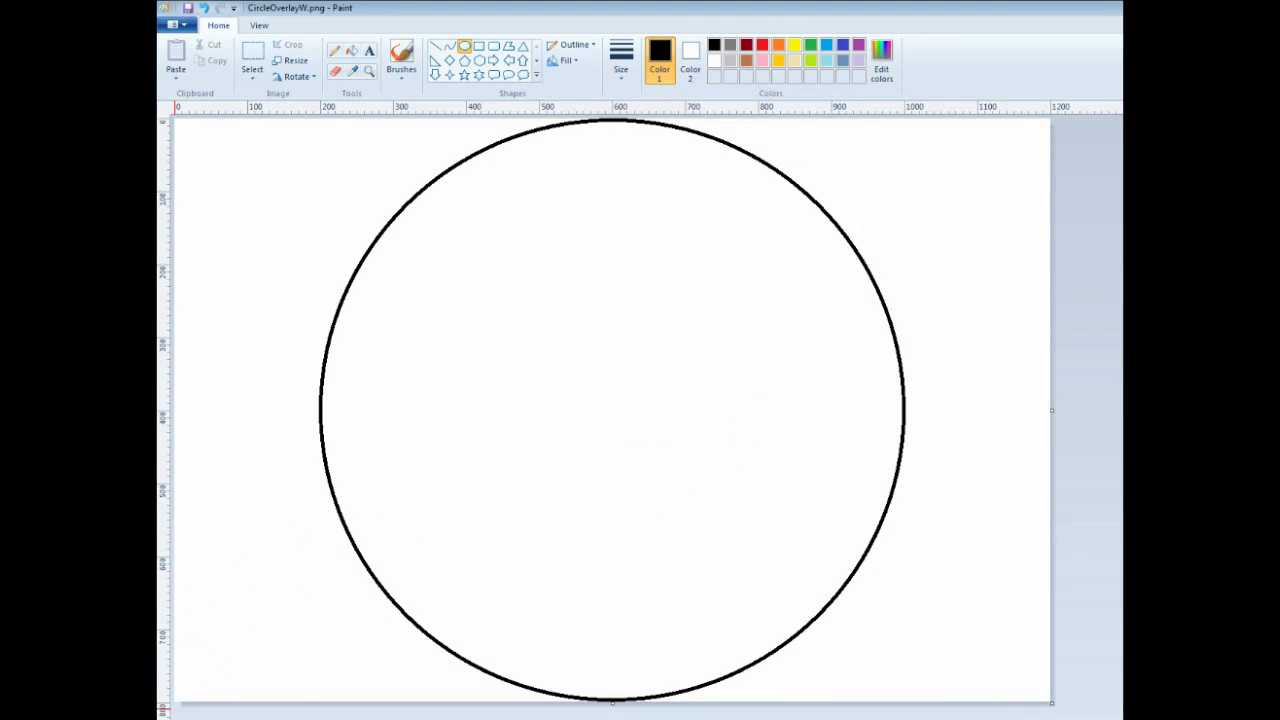
- Switch to the desktop and open CircleOverlayW.png in paint.net
{"action": "key", "text": "super+d"}
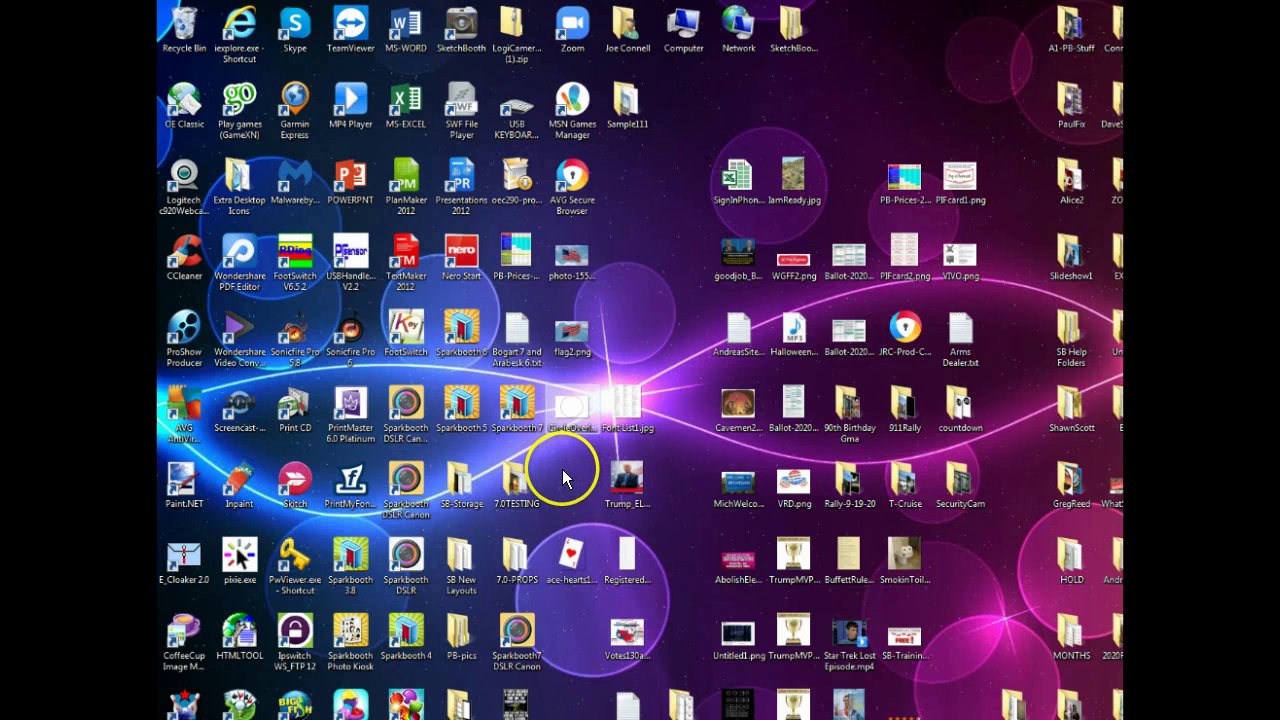
{"action": "mouse_move", "coordinate": [569, 418]}
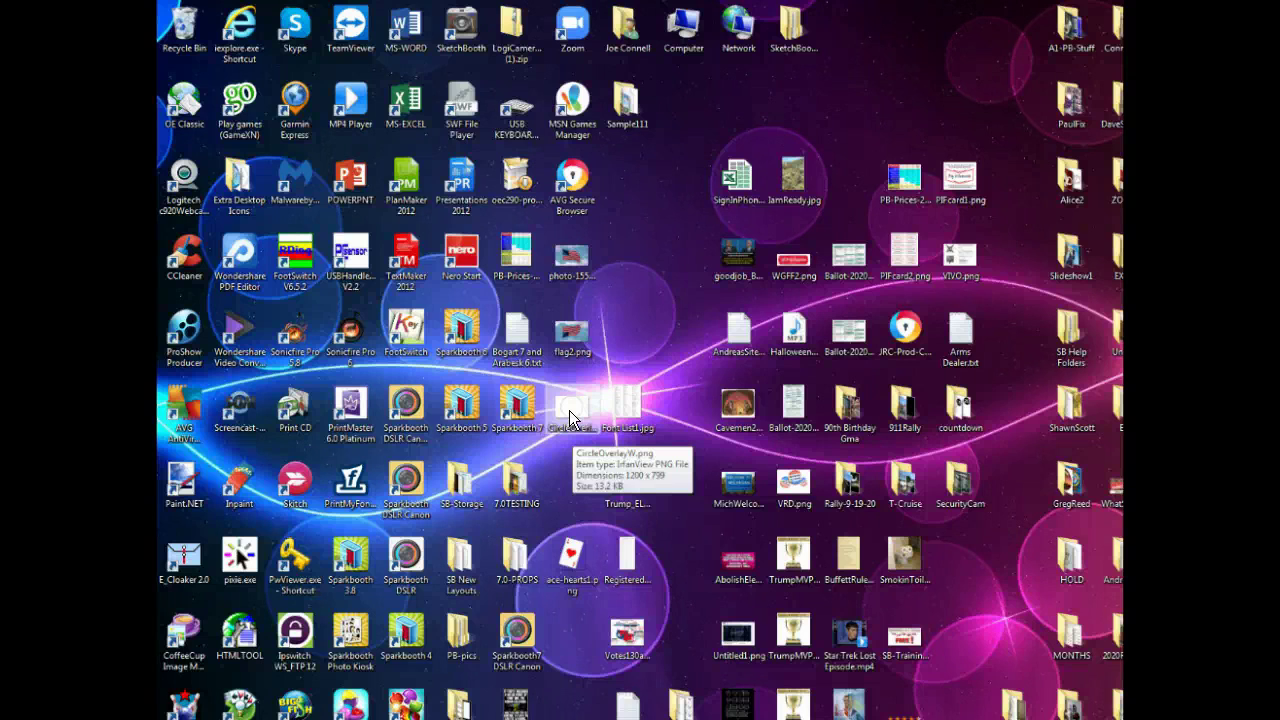
{"action": "right_click", "coordinate": [570, 417]}
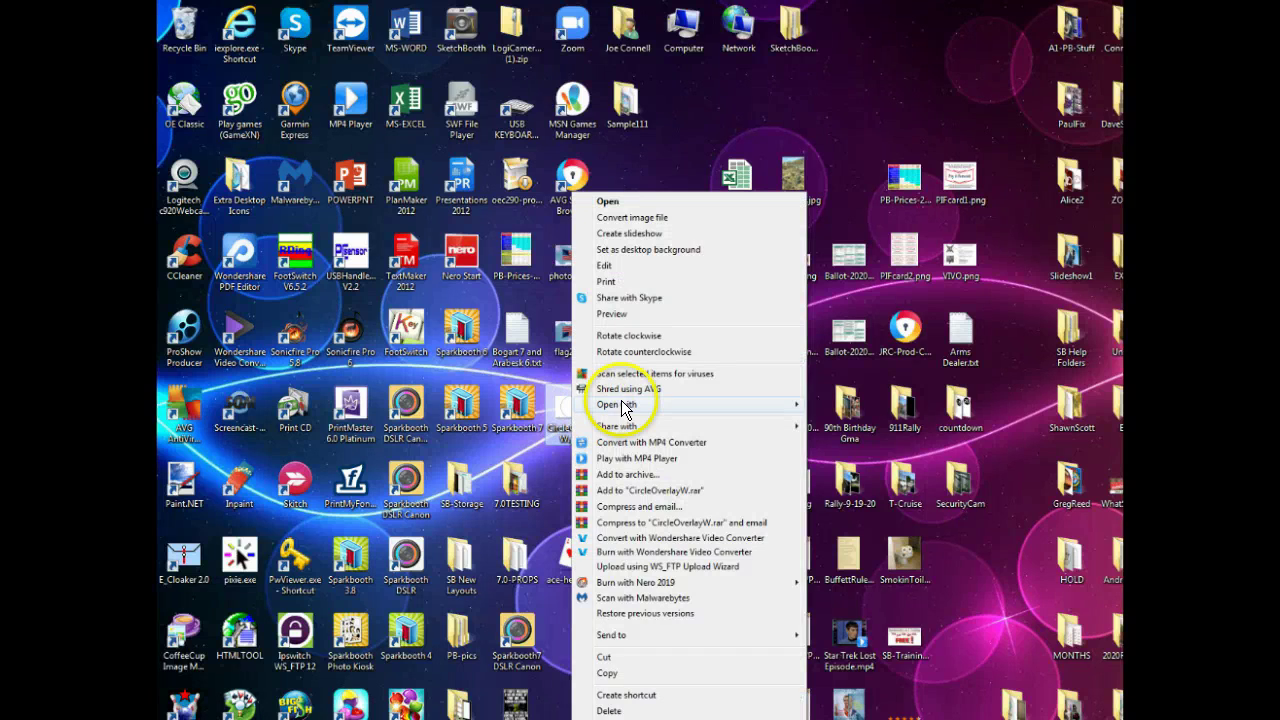
{"action": "mouse_move", "coordinate": [622, 404]}
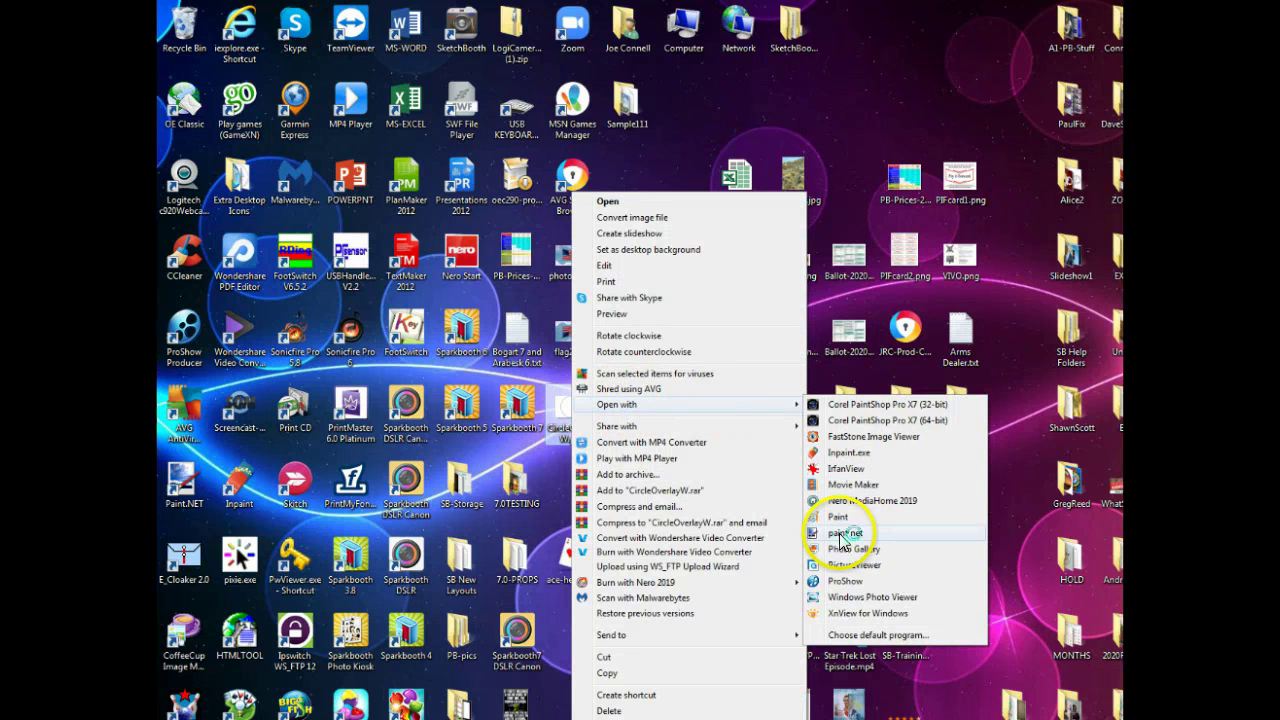
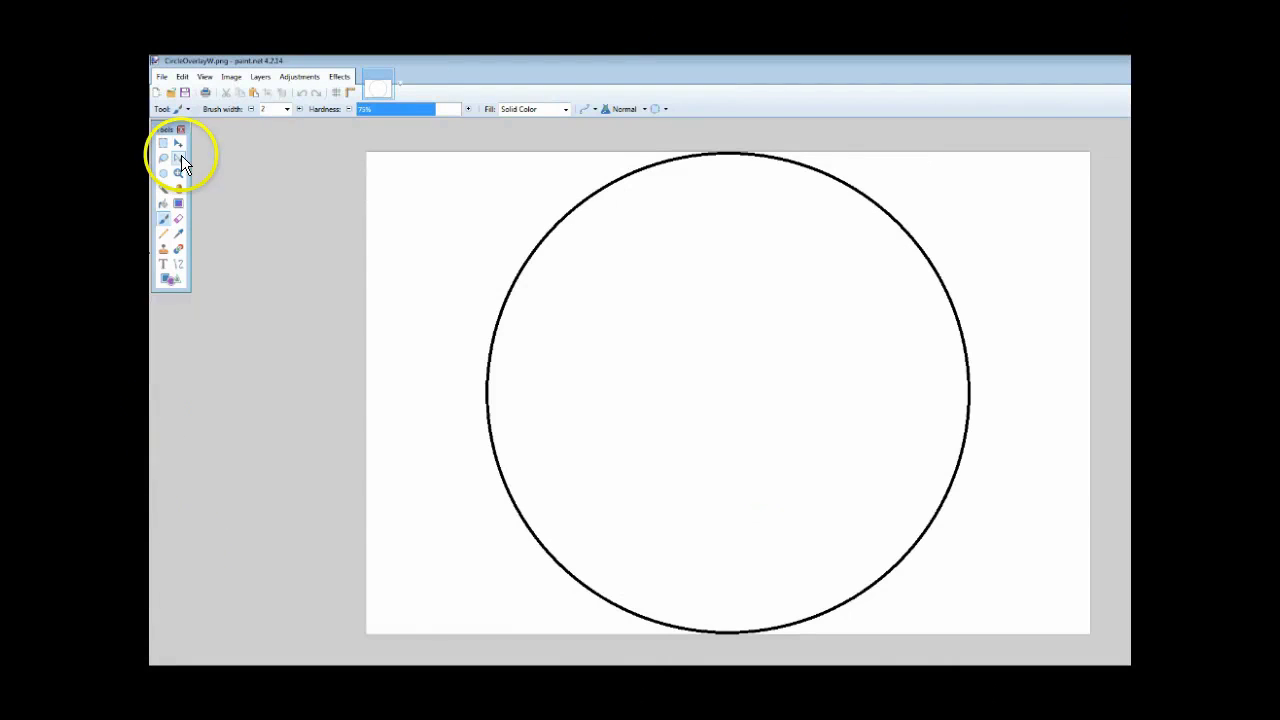
- Select the circle's white interior with the Magic Wand at 62% tolerance and delete it to make it transparent
{"action": "left_click", "coordinate": [162, 189]}
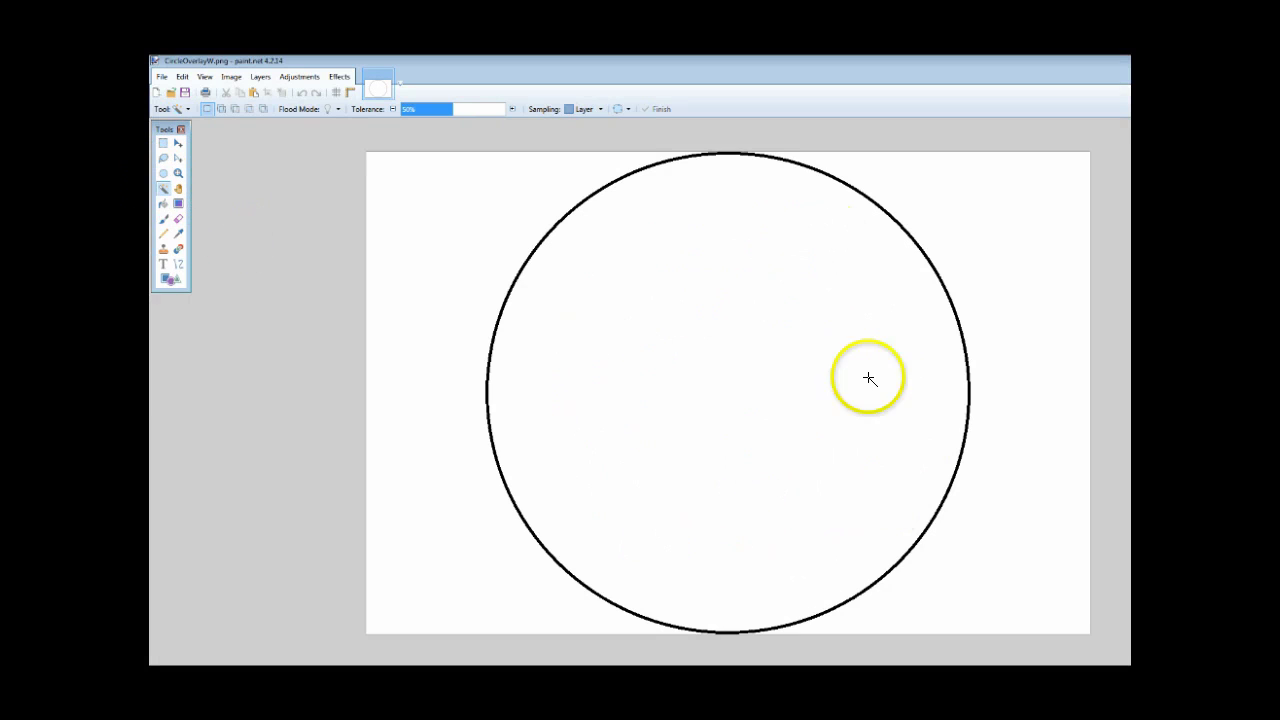
{"action": "left_click", "coordinate": [669, 433]}
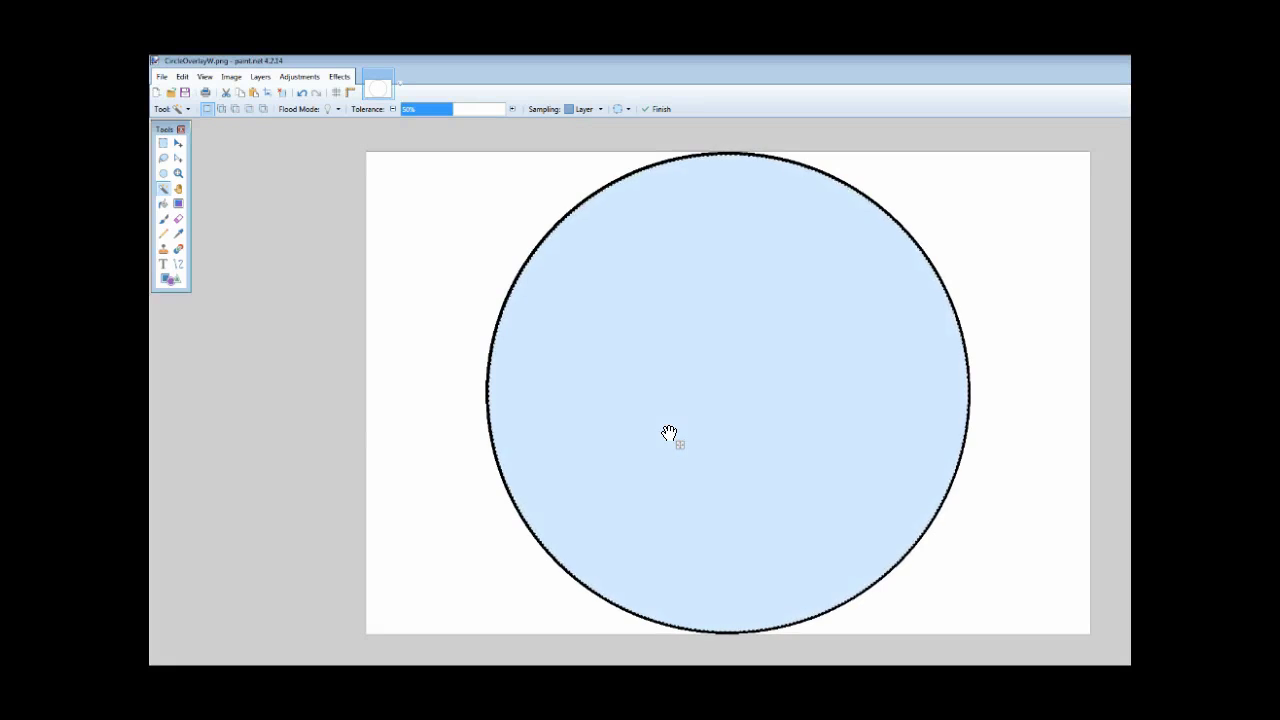
{"action": "left_click", "coordinate": [630, 302]}
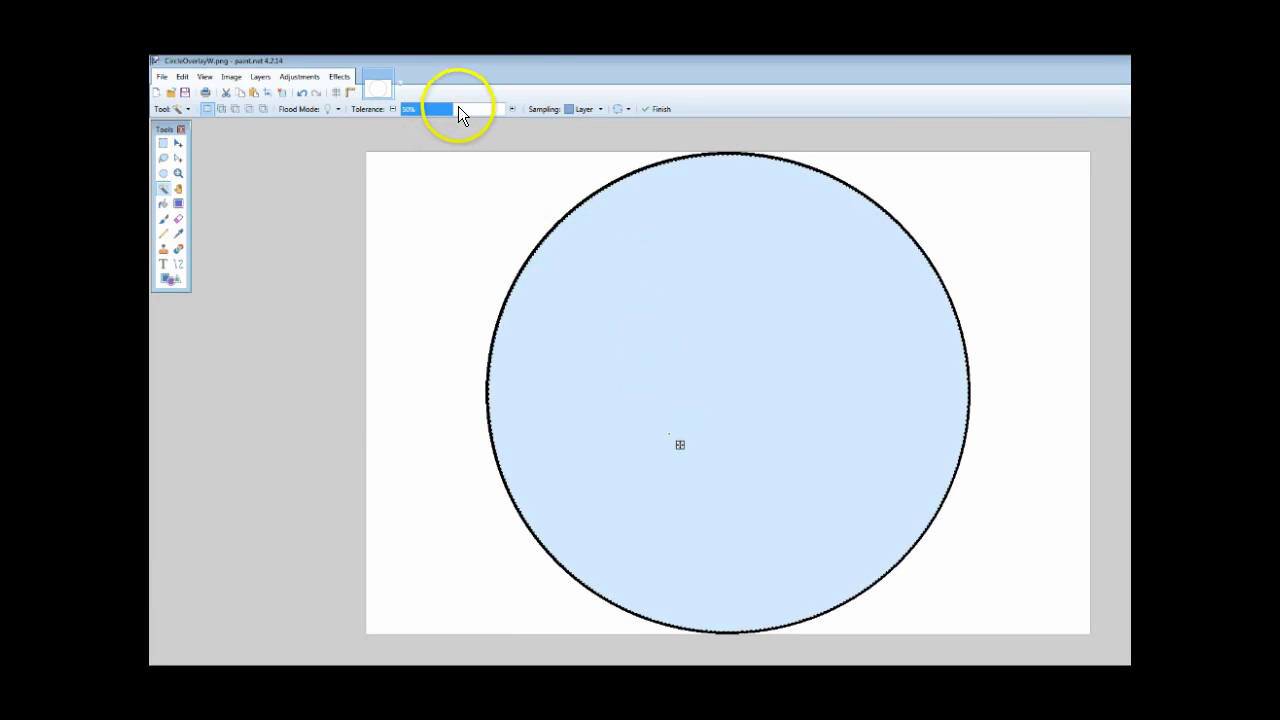
{"action": "left_click", "coordinate": [513, 107]}
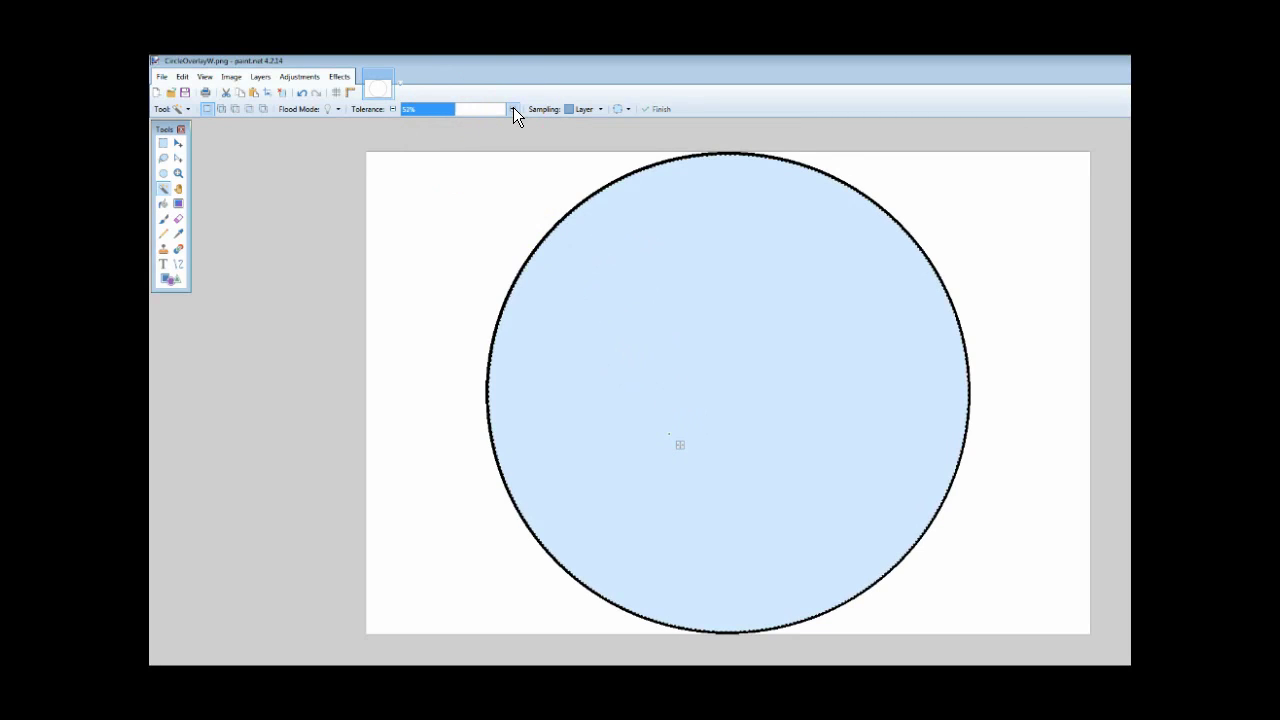
{"action": "left_click", "coordinate": [513, 107]}
{"action": "key", "text": "Delete"}
{"action": "left_click", "coordinate": [184, 542]}
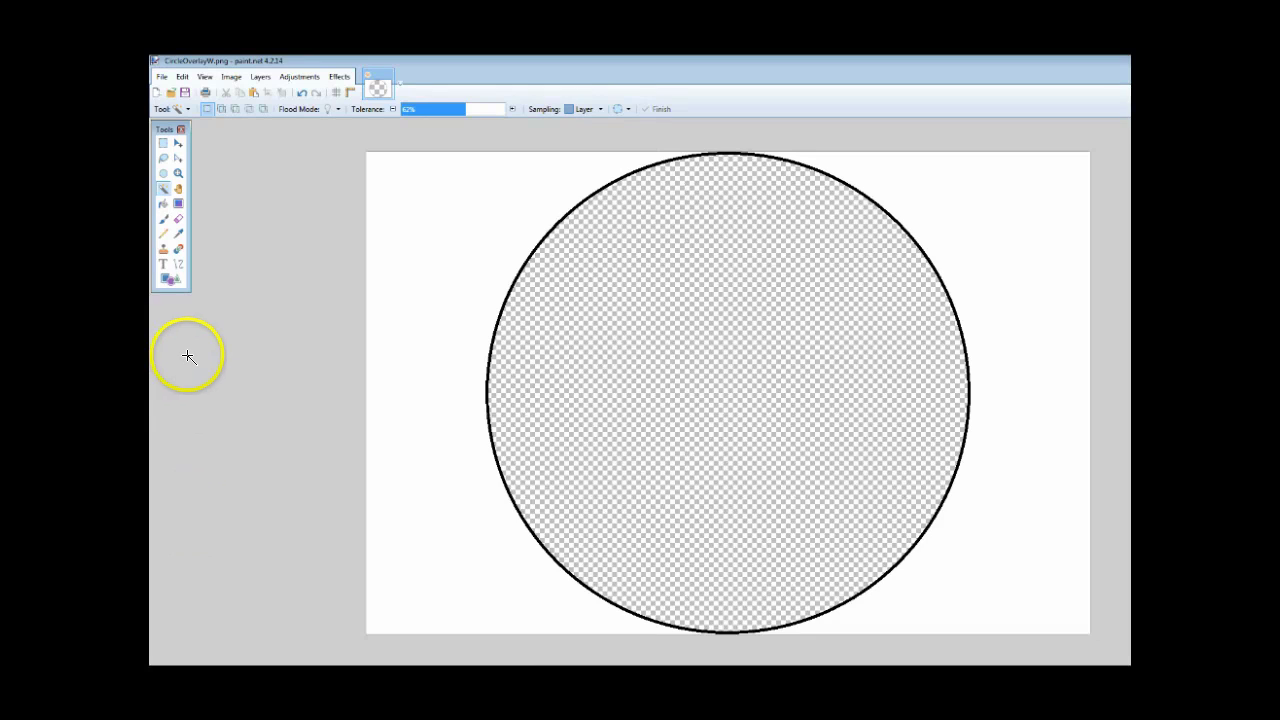
- Save the edited circle overlay as a PNG with auto-detected bit depth
{"action": "left_click", "coordinate": [163, 77]}
{"action": "left_click", "coordinate": [181, 154]}
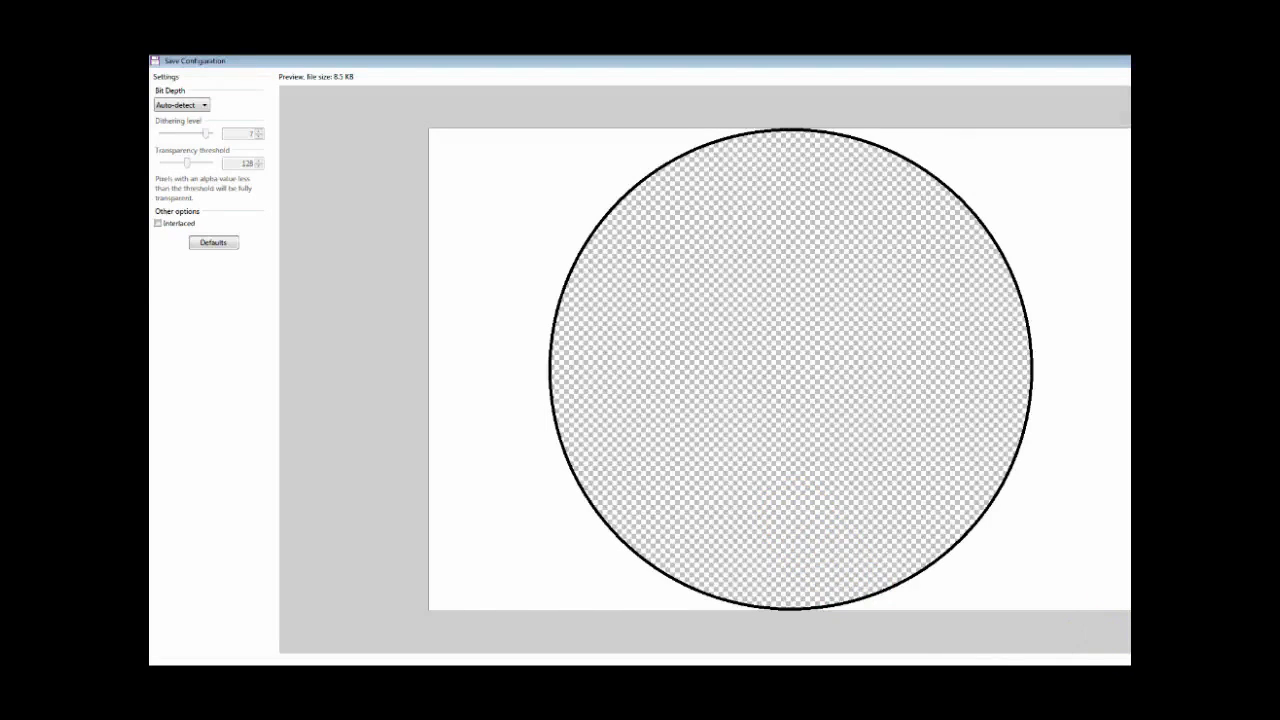
{"action": "key", "text": "Return"}
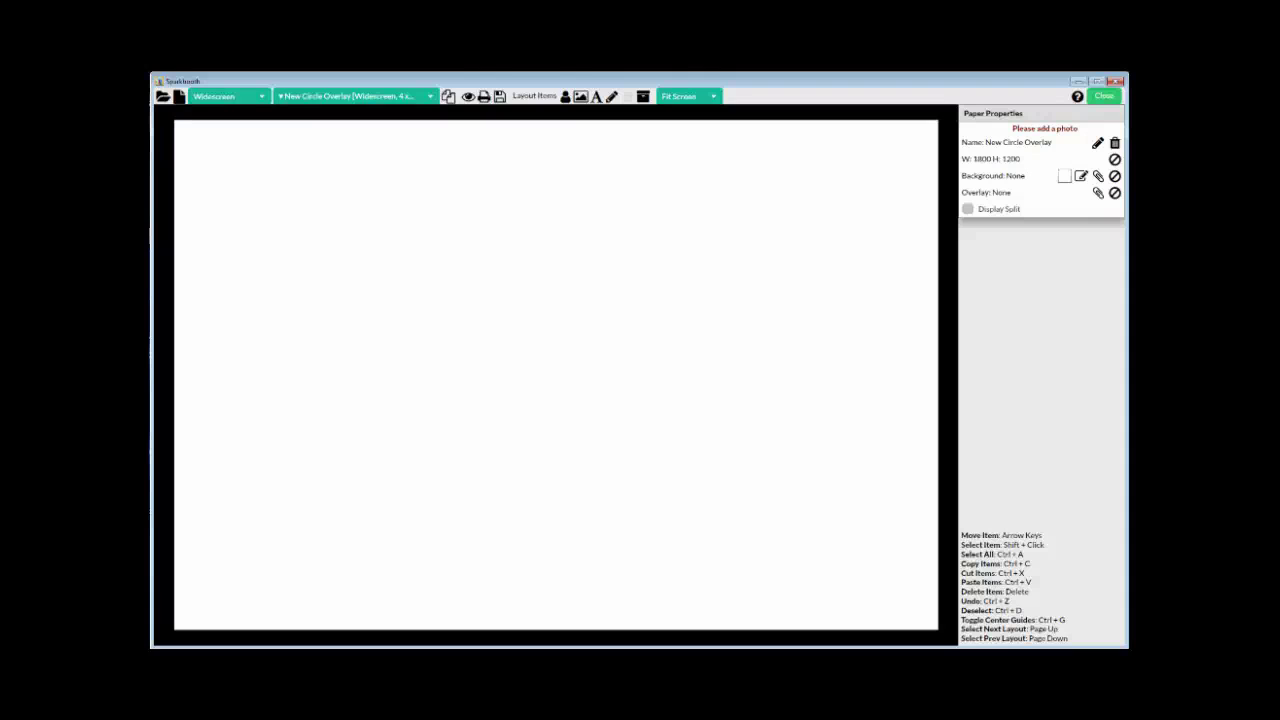
- Switch to Sparkbooth's New Circle Overlay layout and add photo 1 near the paper's upper-left corner
{"action": "left_click", "coordinate": [565, 96]}
{"action": "left_click_drag", "start_coordinate": [500, 350], "coordinate": [319, 230]}
- Add photo 2 in the upper-right part of the paper and enlarge it to about 901 × 601 pixels
{"action": "left_click", "coordinate": [566, 98]}
{"action": "left_click_drag", "start_coordinate": [615, 289], "coordinate": [689, 151]}
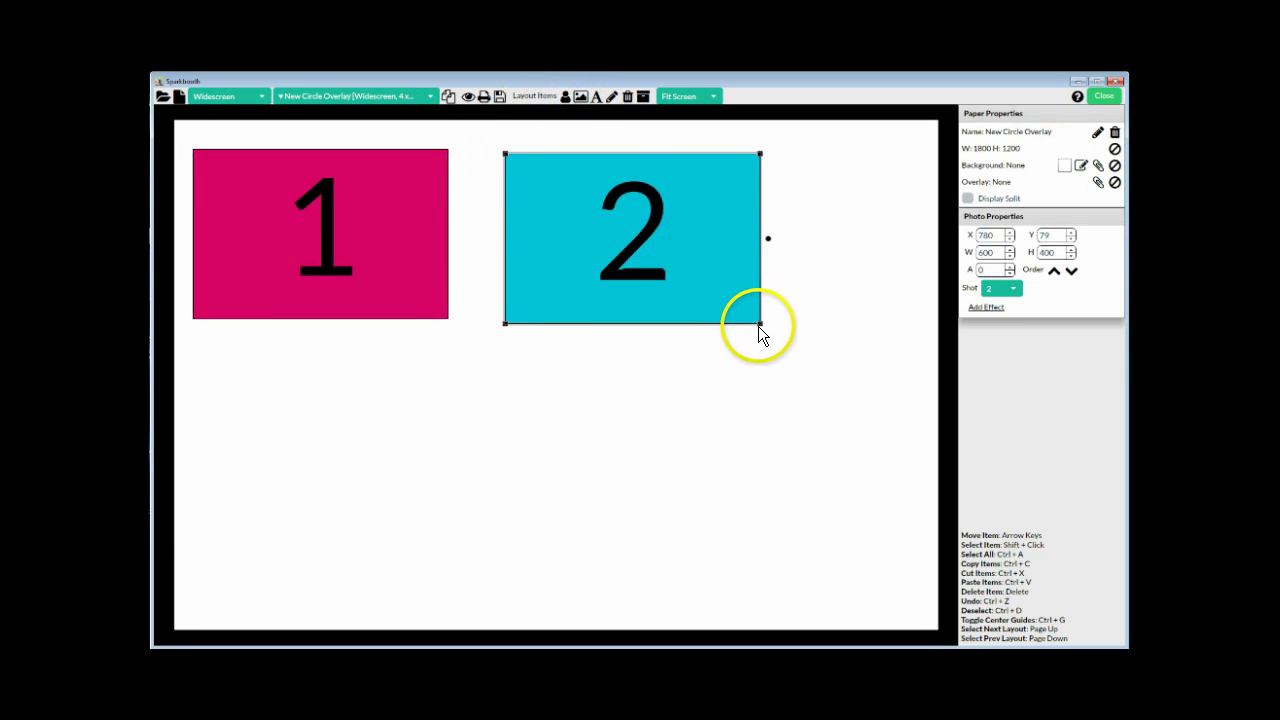
{"action": "left_click_drag", "start_coordinate": [760, 322], "coordinate": [888, 431]}
{"action": "left_click_drag", "start_coordinate": [706, 316], "coordinate": [718, 316]}
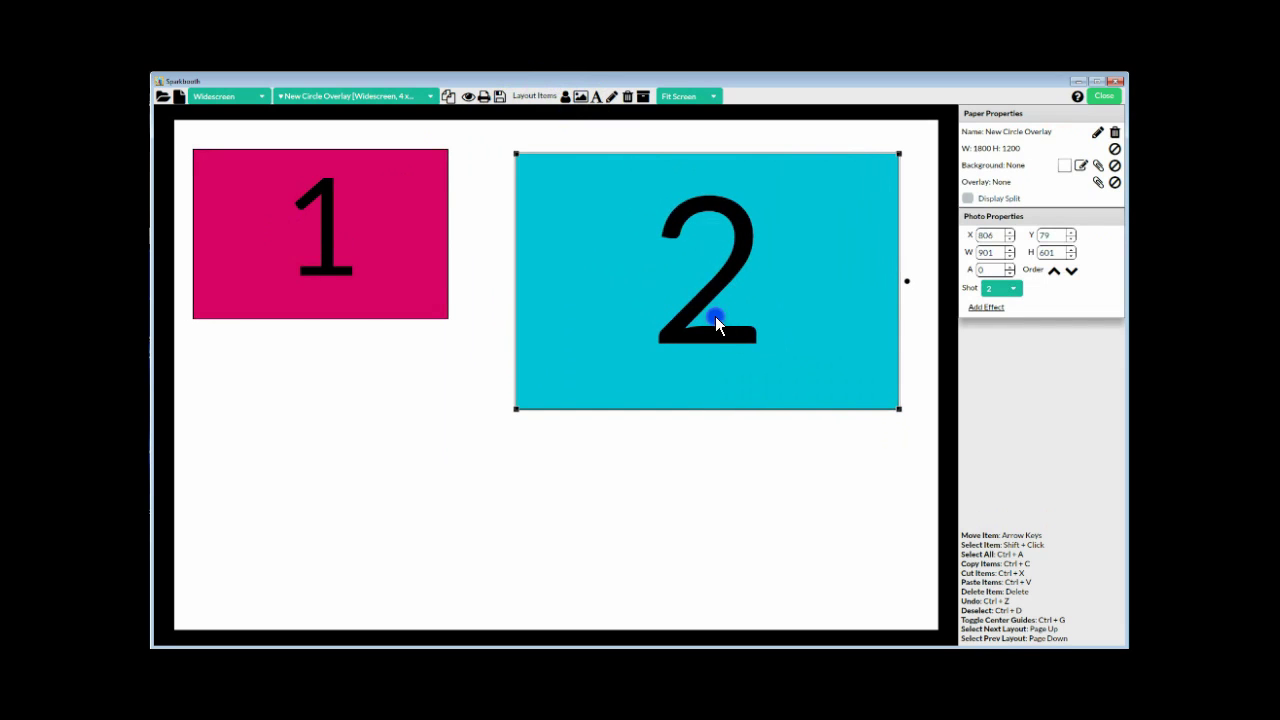
- Add photo 3 in the lower-left part of the paper and size it to about 715 × 477 pixels
{"action": "left_click", "coordinate": [565, 104]}
{"action": "left_click_drag", "start_coordinate": [422, 436], "coordinate": [294, 543]}
{"action": "left_click_drag", "start_coordinate": [582, 611], "coordinate": [504, 601]}
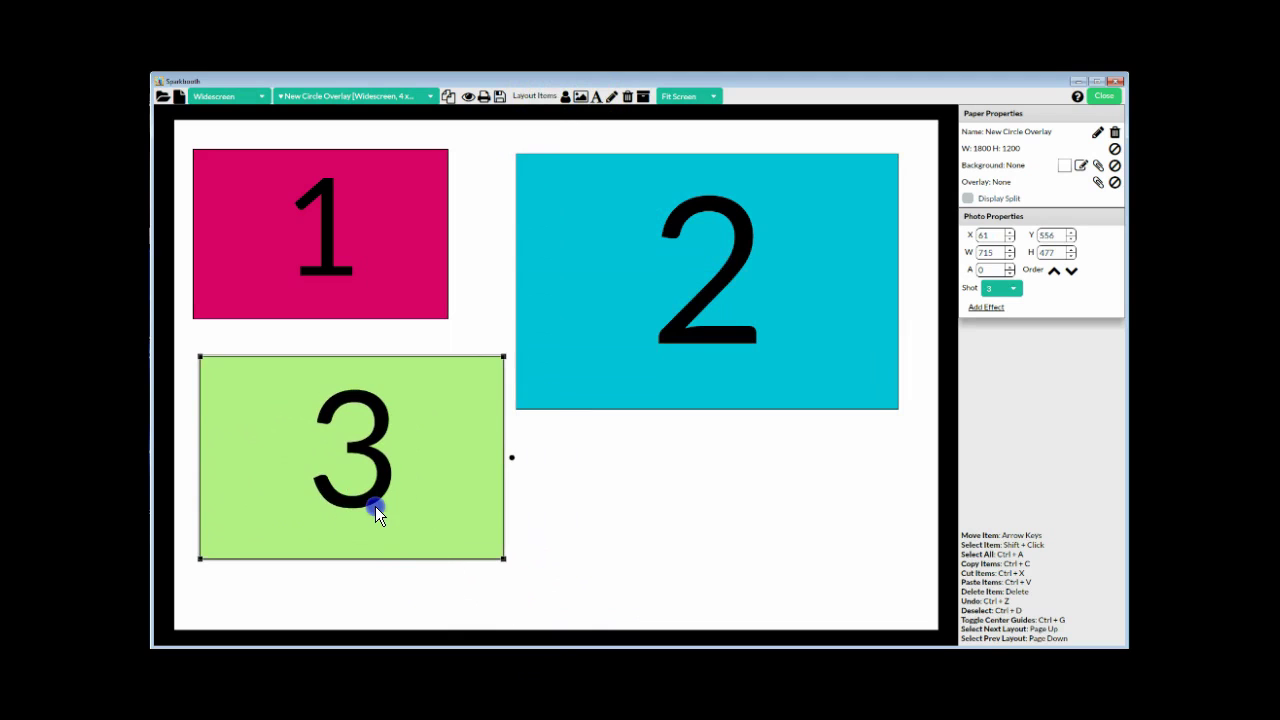
{"action": "left_click_drag", "start_coordinate": [375, 512], "coordinate": [380, 551]}
{"action": "left_click", "coordinate": [706, 579]}
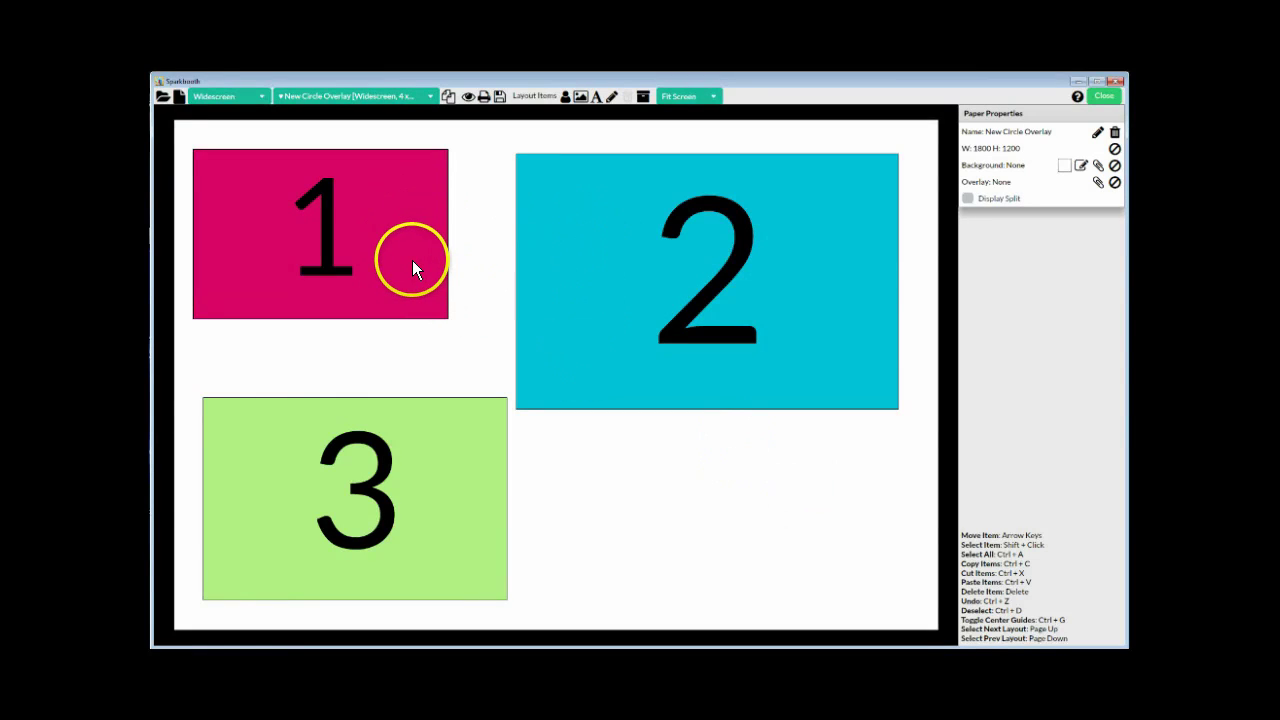
- Insert the CircleOverlayW.png image from the Desktop into the layout
{"action": "left_click", "coordinate": [581, 98]}
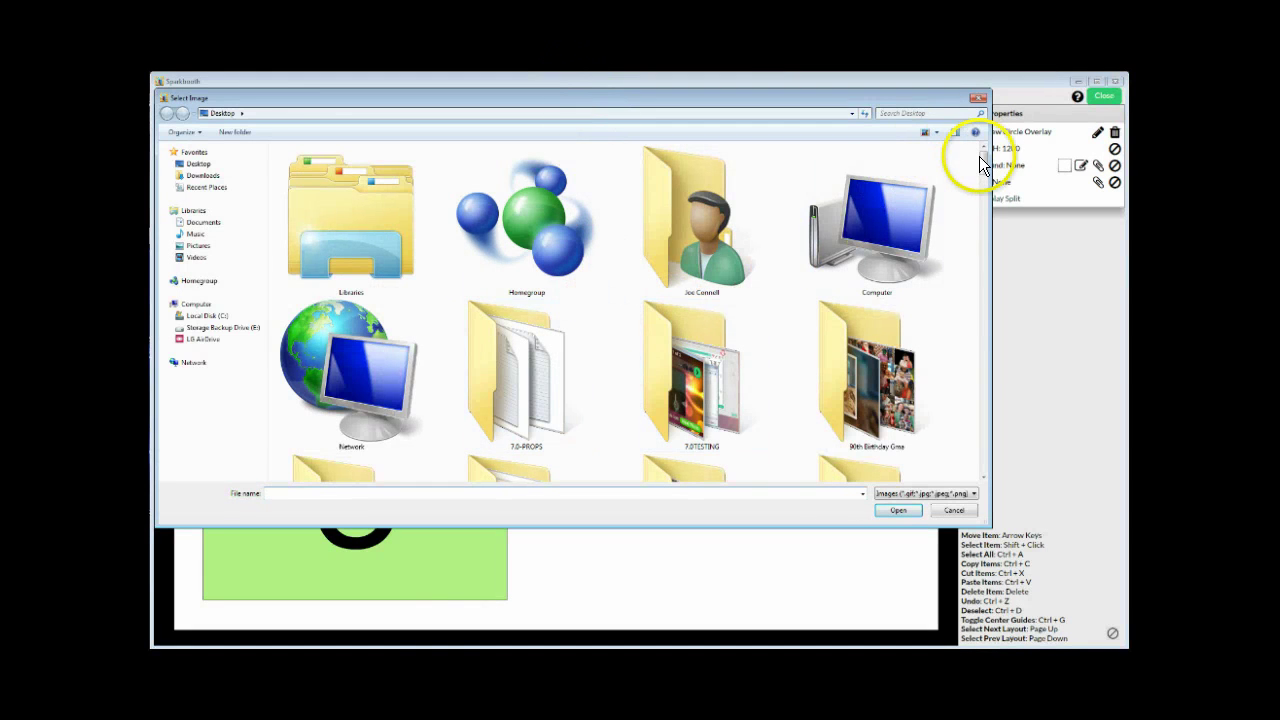
{"action": "left_click_drag", "start_coordinate": [980, 163], "coordinate": [984, 366]}
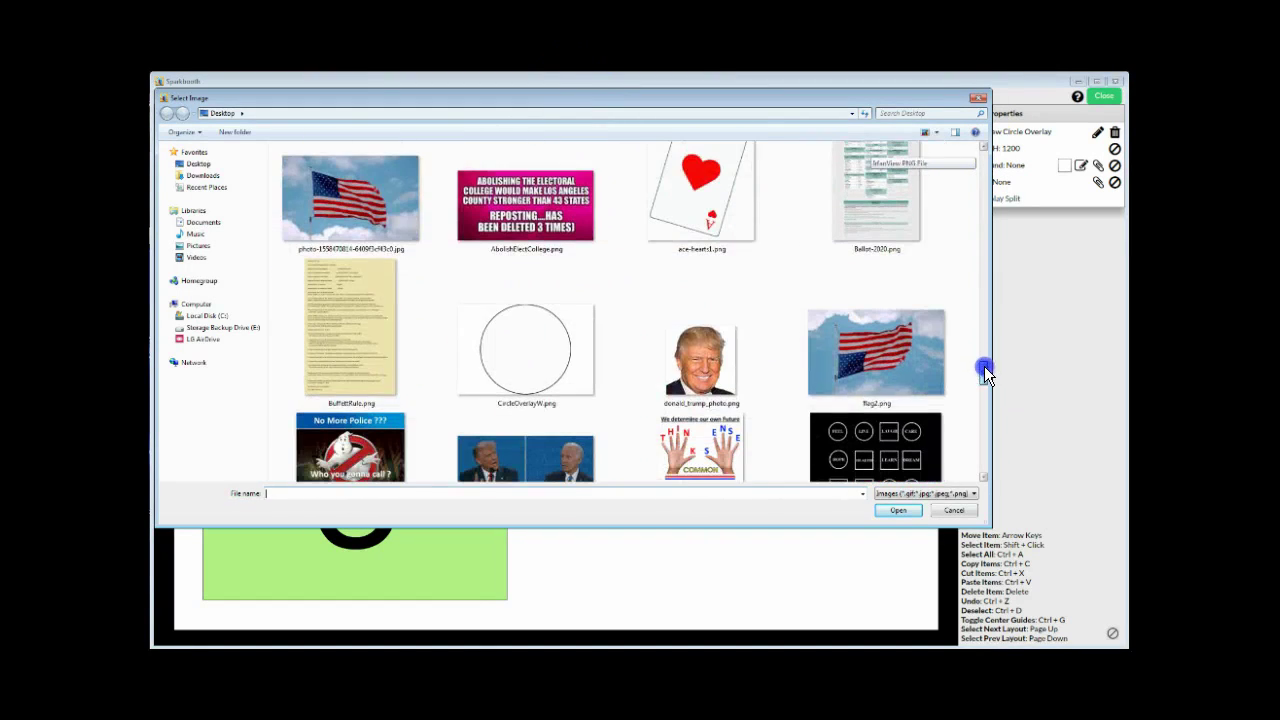
{"action": "left_click", "coordinate": [518, 366]}
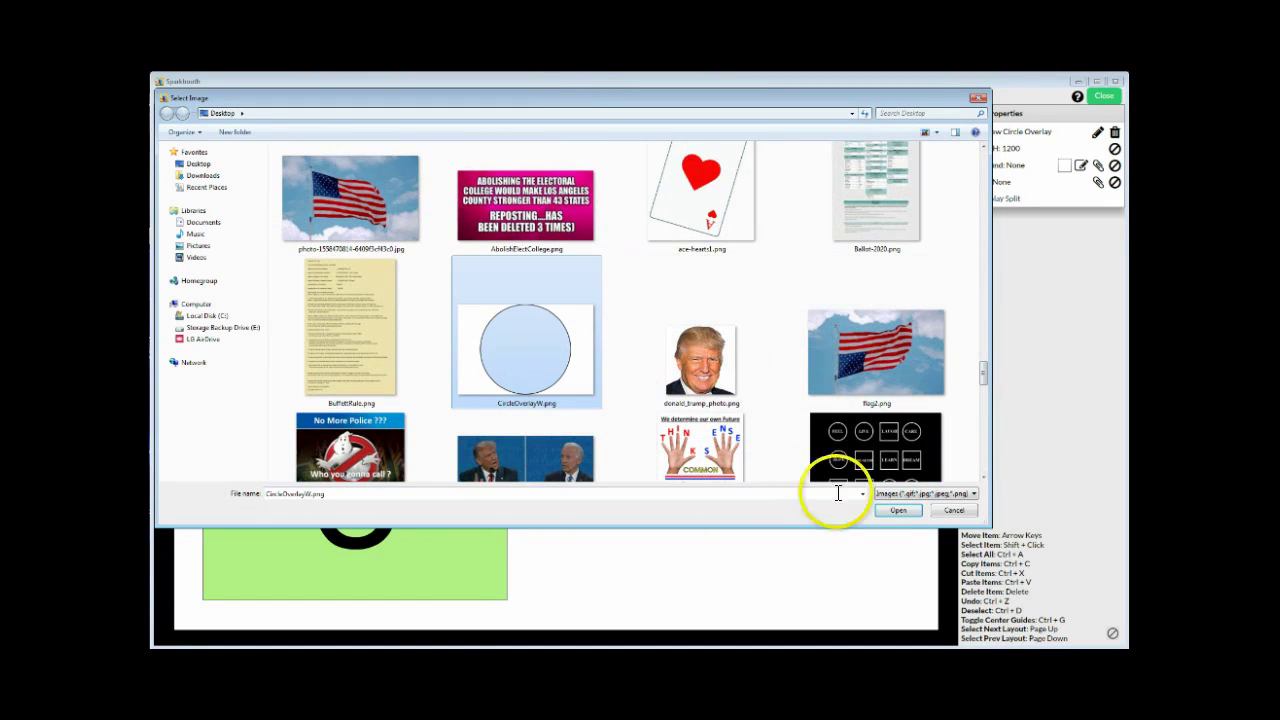
{"action": "left_click", "coordinate": [899, 511]}
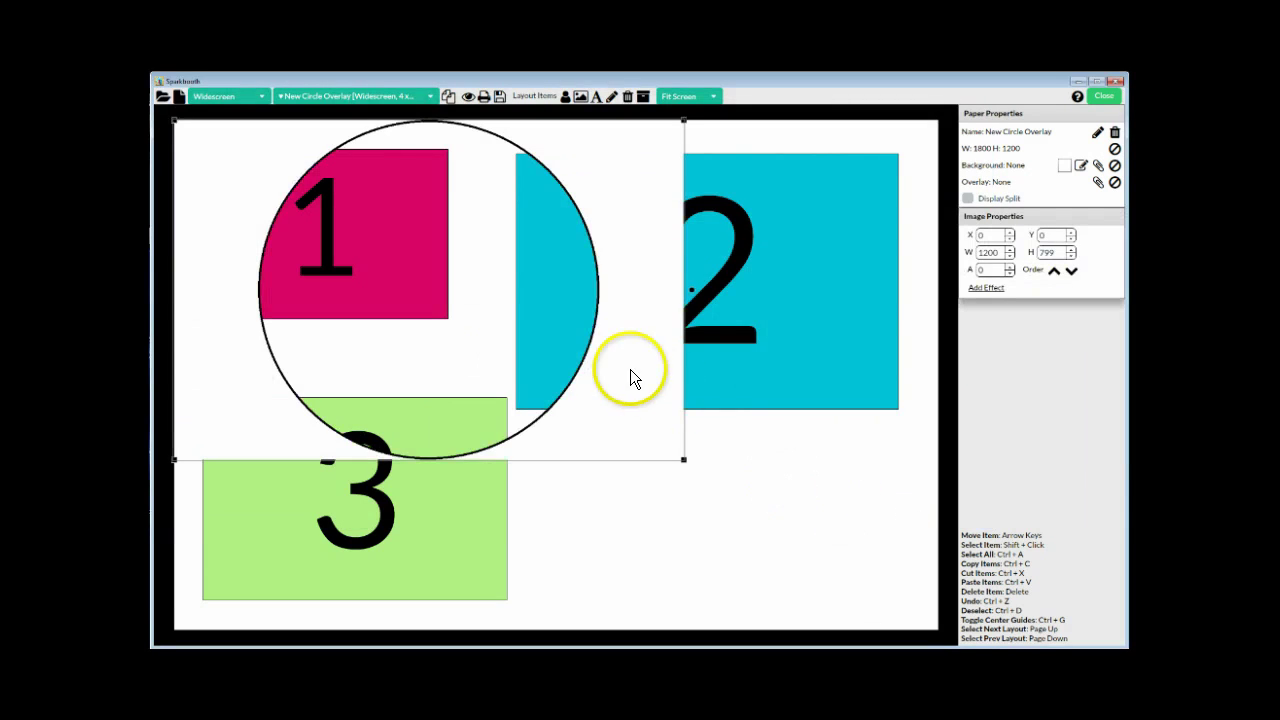
- Shrink the circle overlay to about 604 × 402 pixels and align it over photo 1 at about X 42, Y 67
{"action": "mouse_move", "coordinate": [632, 322]}
{"action": "left_mouse_down"}
{"action": "mouse_move", "coordinate": [766, 366]}
{"action": "mouse_move", "coordinate": [777, 414]}
{"action": "mouse_move", "coordinate": [697, 383]}
{"action": "mouse_move", "coordinate": [877, 343]}
{"action": "mouse_move", "coordinate": [706, 457]}
{"action": "mouse_move", "coordinate": [689, 367]}
{"action": "mouse_move", "coordinate": [625, 323]}
{"action": "left_mouse_up"}
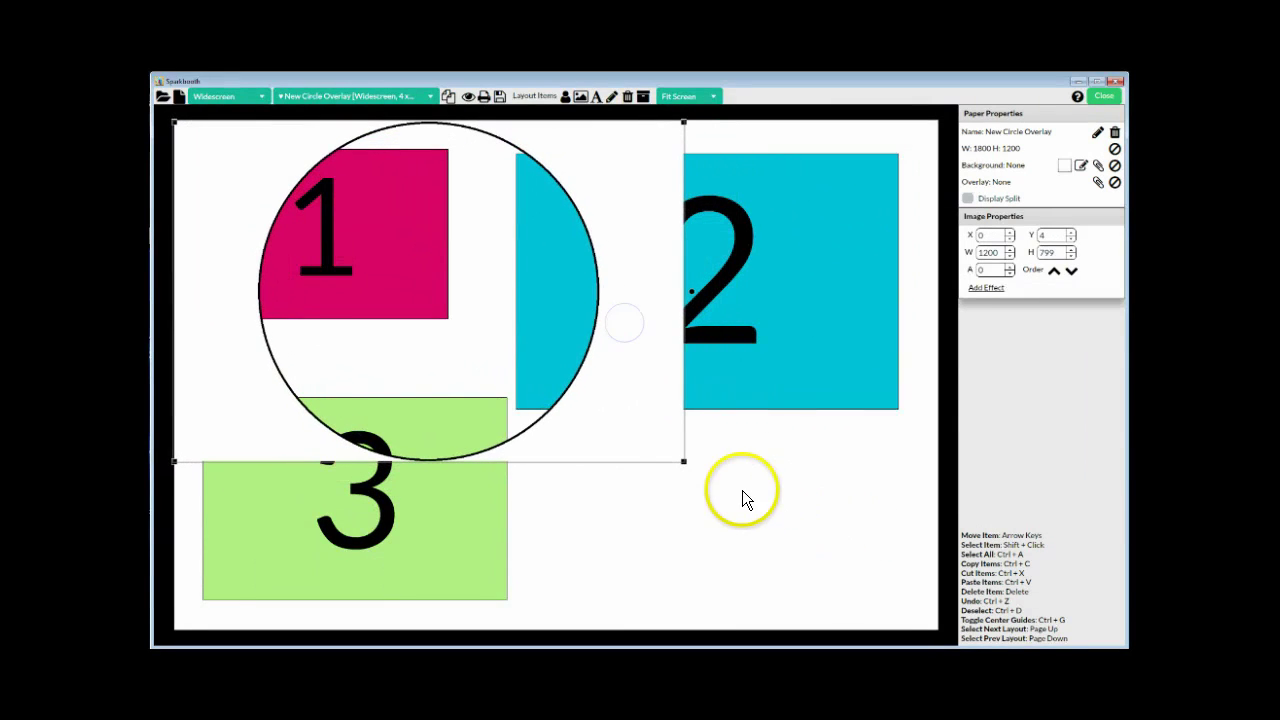
{"action": "left_click_drag", "start_coordinate": [682, 460], "coordinate": [445, 386]}
{"action": "left_click_drag", "start_coordinate": [327, 213], "coordinate": [345, 242]}
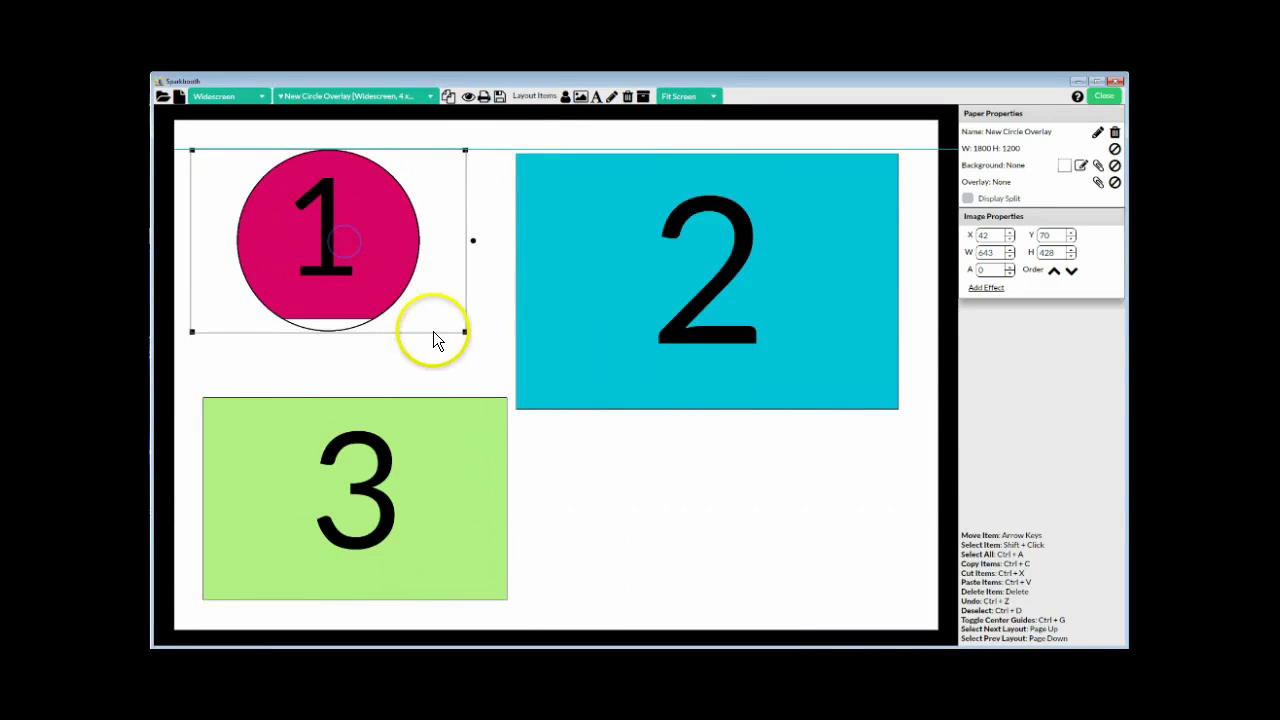
{"action": "mouse_move", "coordinate": [466, 332]}
{"action": "left_mouse_down"}
{"action": "mouse_move", "coordinate": [435, 307]}
{"action": "mouse_move", "coordinate": [448, 314]}
{"action": "left_mouse_up"}
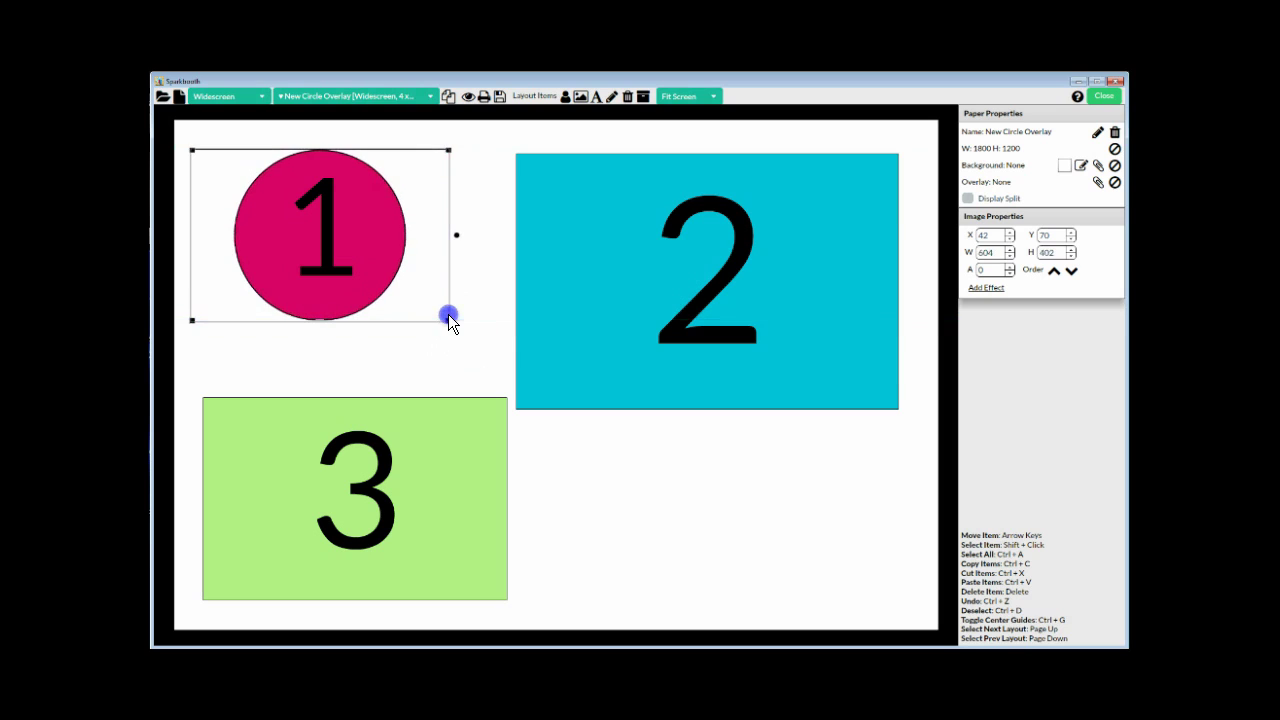
{"action": "left_click_drag", "start_coordinate": [434, 289], "coordinate": [434, 289]}
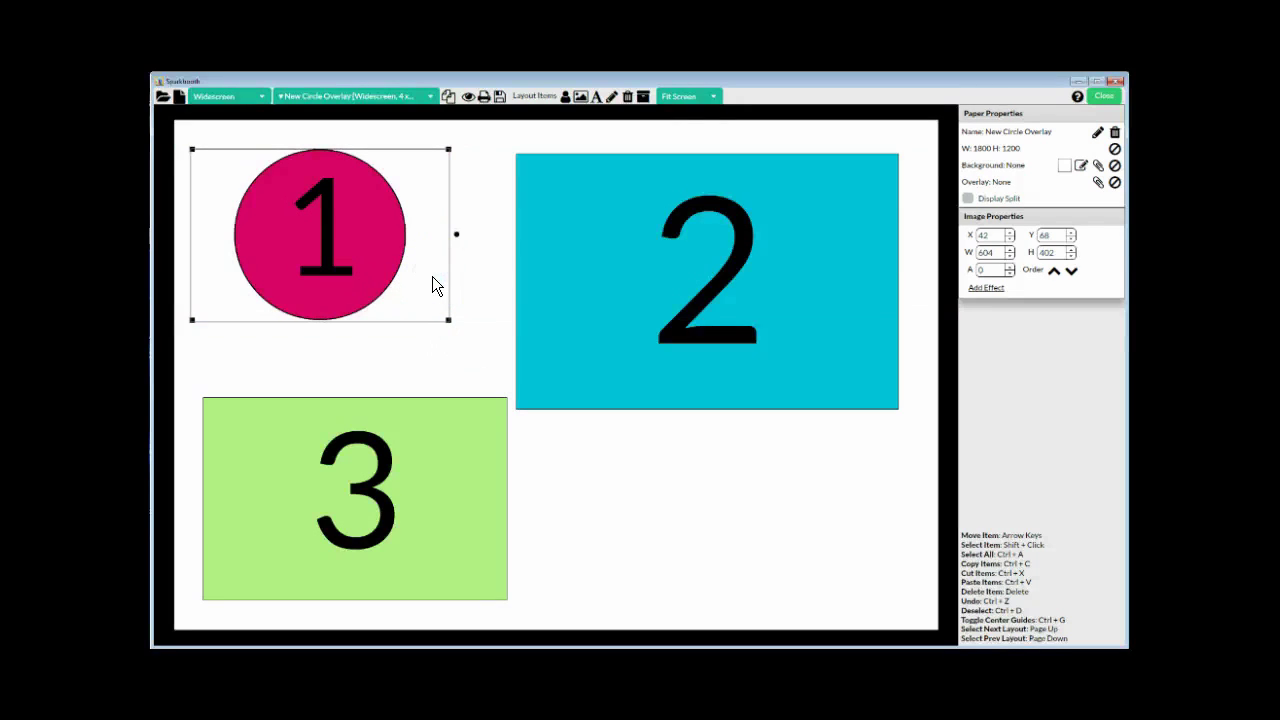
{"action": "left_click", "coordinate": [433, 379]}
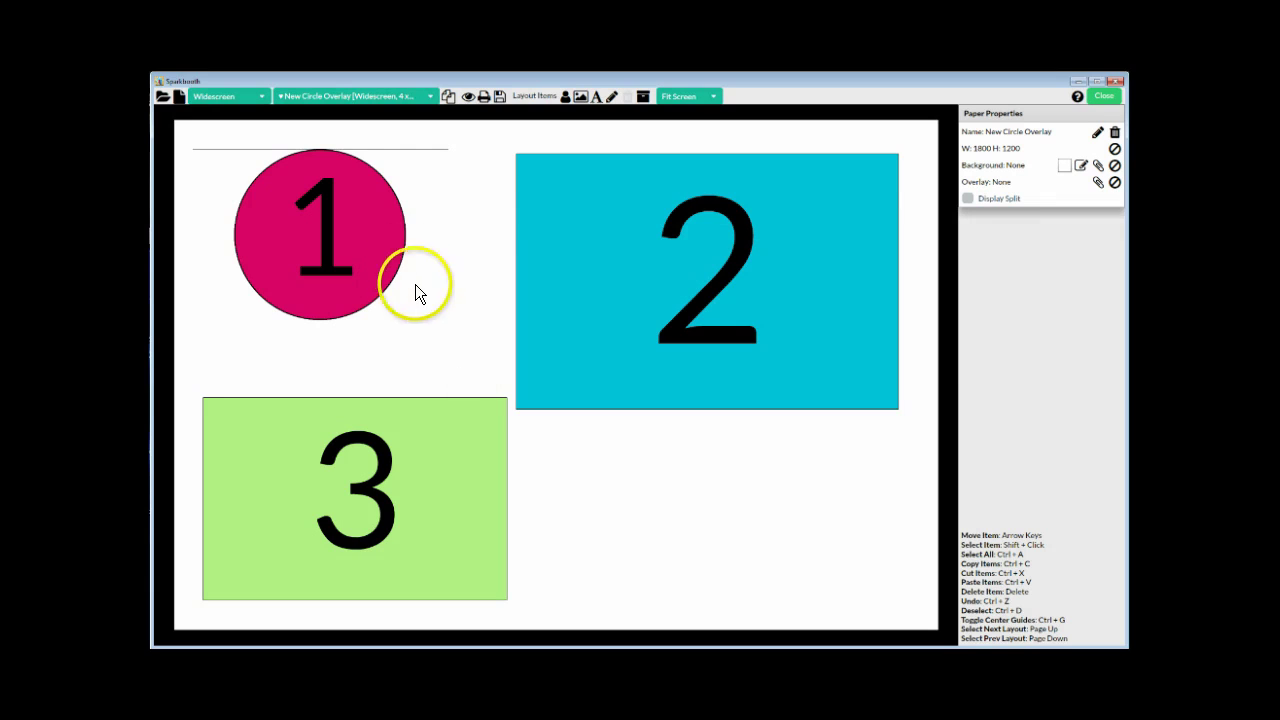
{"action": "left_click", "coordinate": [410, 275]}
{"action": "key", "text": "Up"}
{"action": "left_click", "coordinate": [424, 362]}
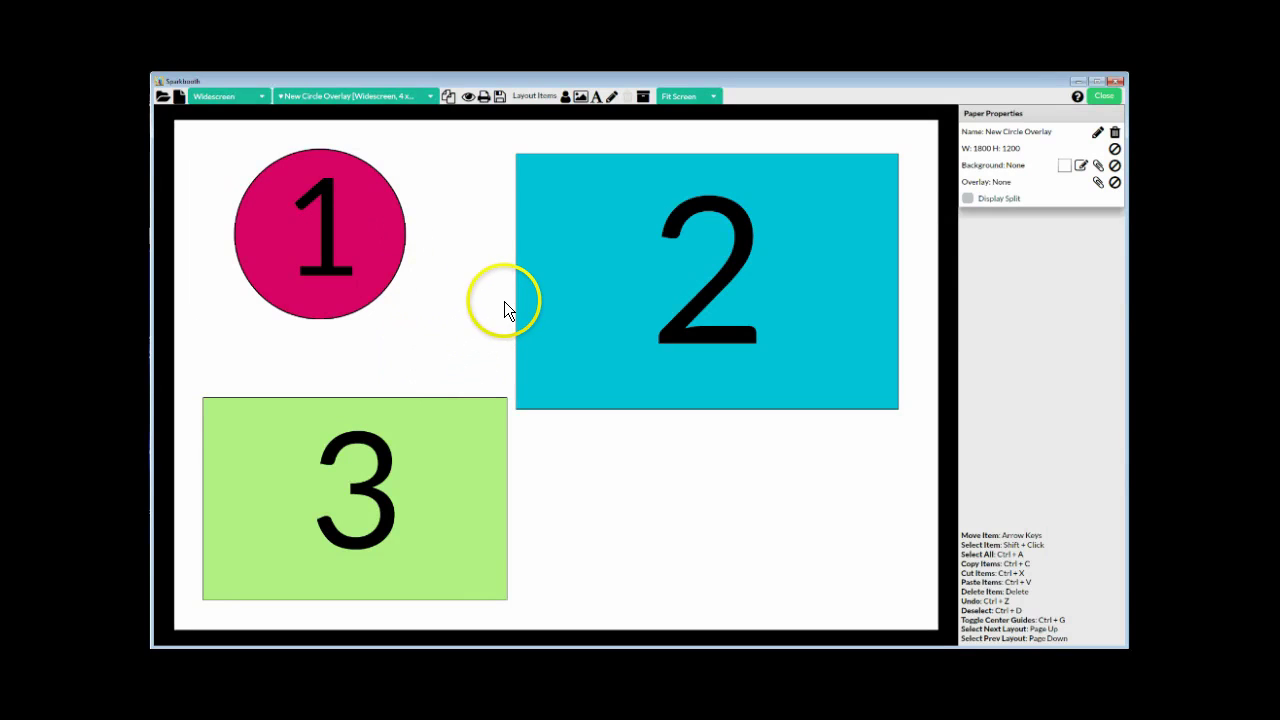
- Preview the layout with sample photos to check the circle overlay on photo 1, and close the preview
{"action": "left_click", "coordinate": [467, 97]}
{"action": "left_click", "coordinate": [655, 462]}
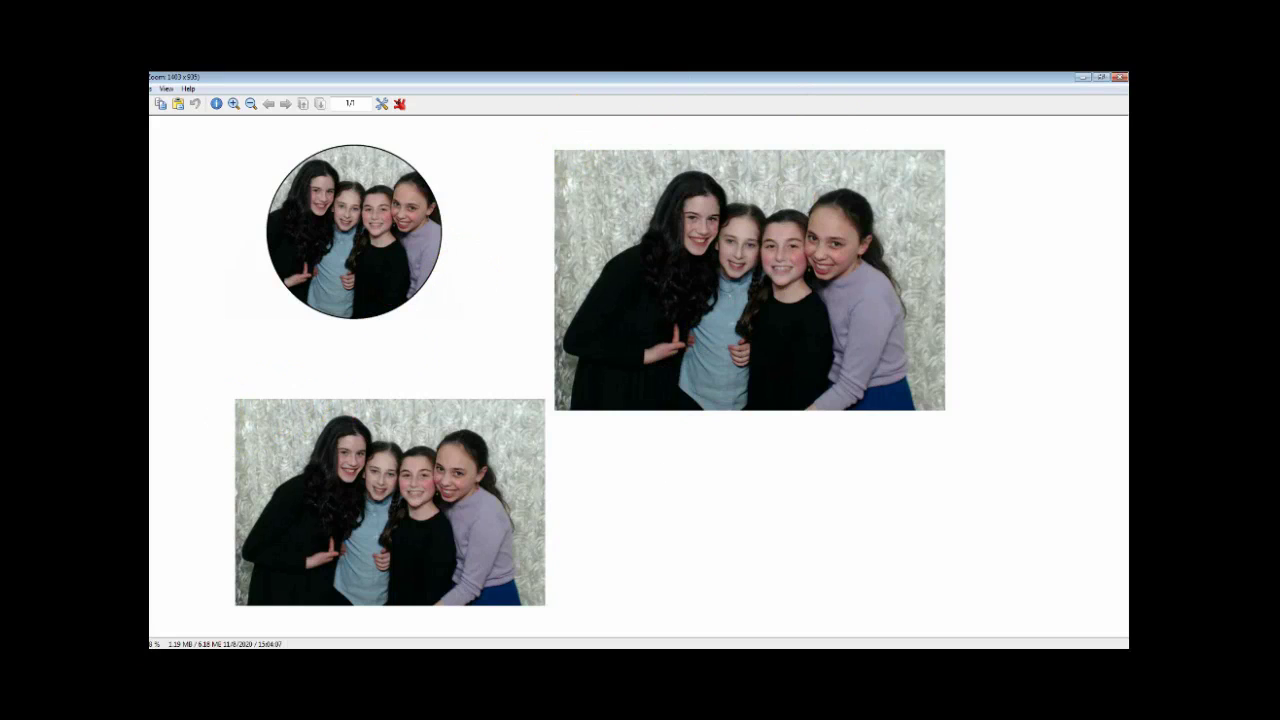
{"action": "key", "text": "Escape"}
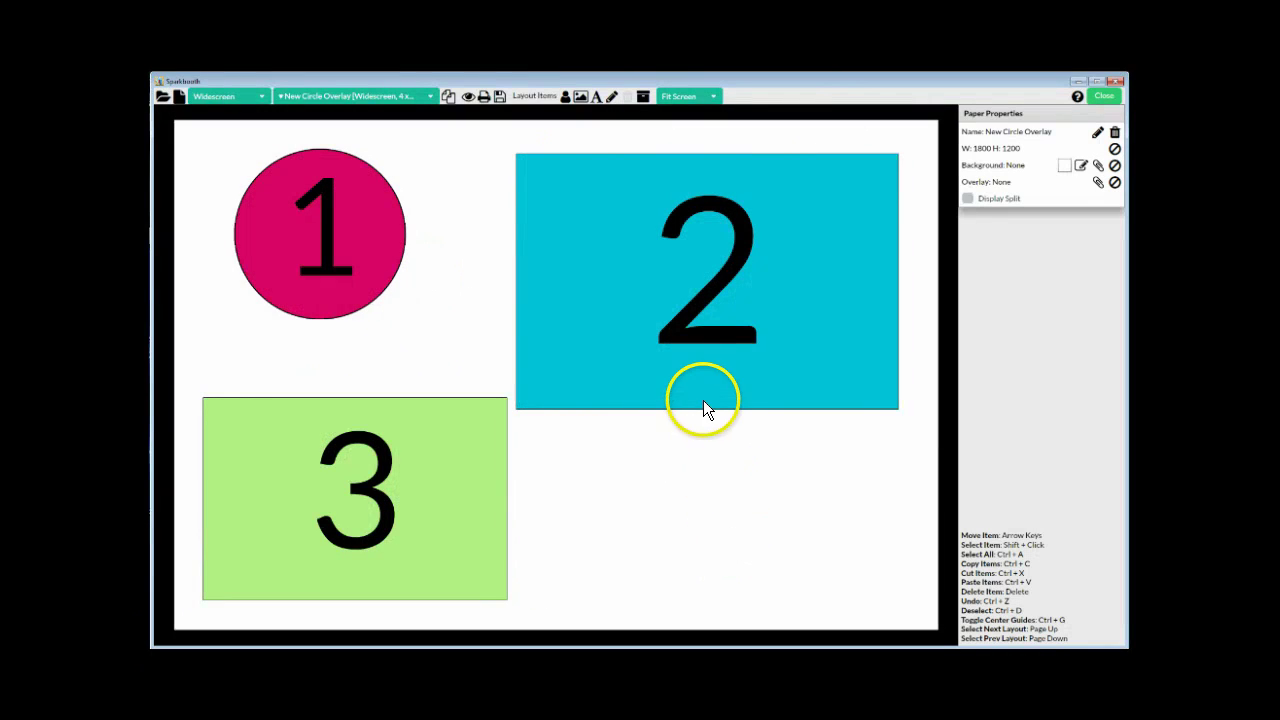
{"action": "left_click", "coordinate": [581, 96]}
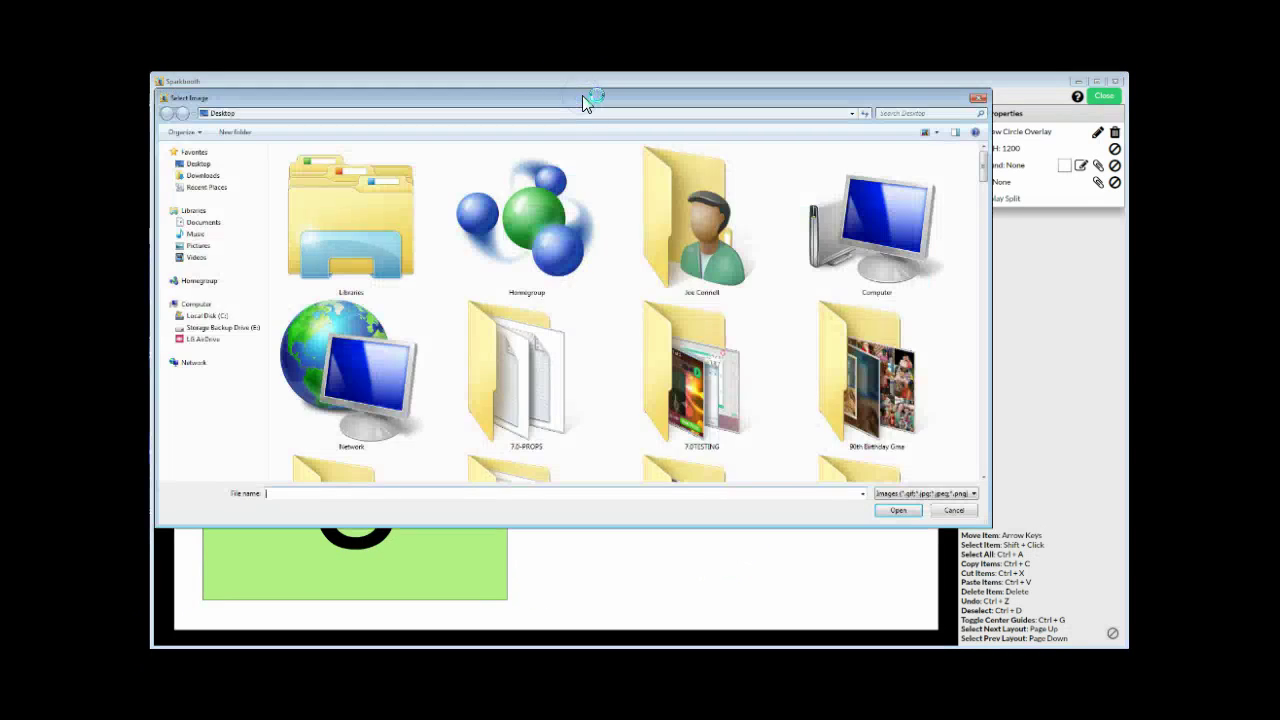
{"action": "left_click_drag", "start_coordinate": [985, 158], "coordinate": [981, 377]}
{"action": "left_click", "coordinate": [547, 248]}
{"action": "left_click", "coordinate": [890, 508]}
{"action": "left_click_drag", "start_coordinate": [638, 370], "coordinate": [832, 394]}
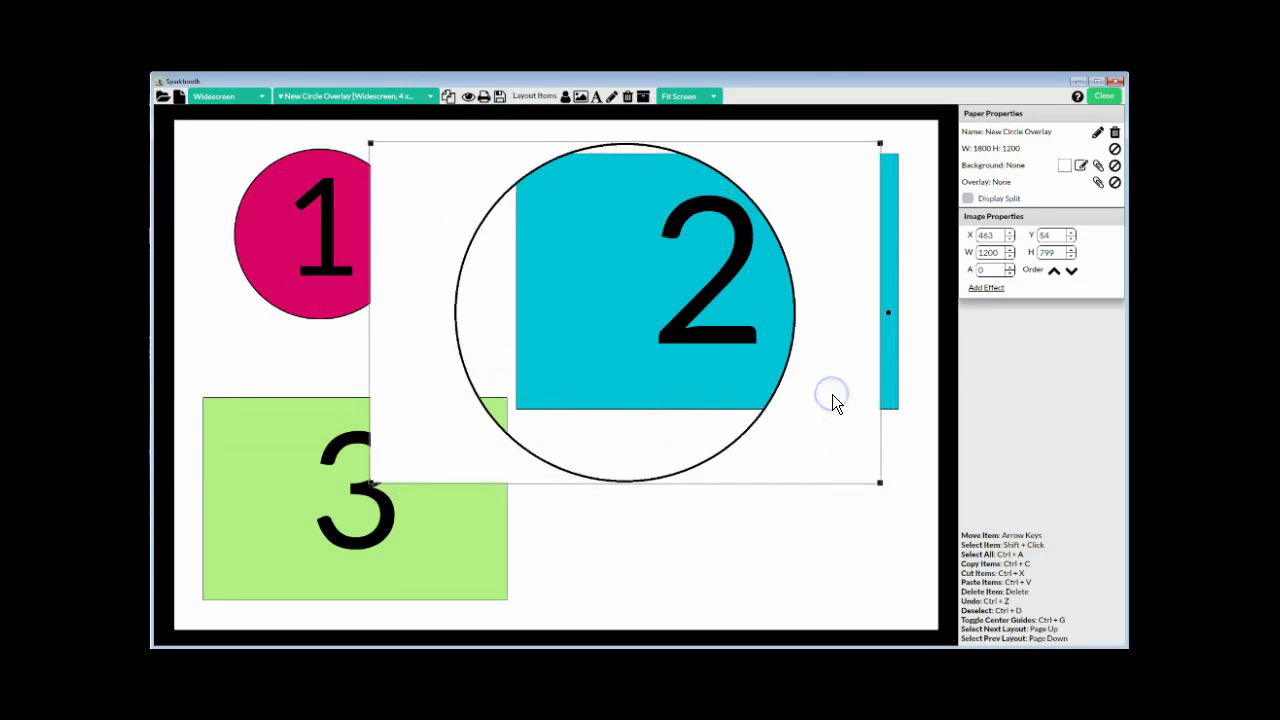
{"action": "key", "text": "Delete"}
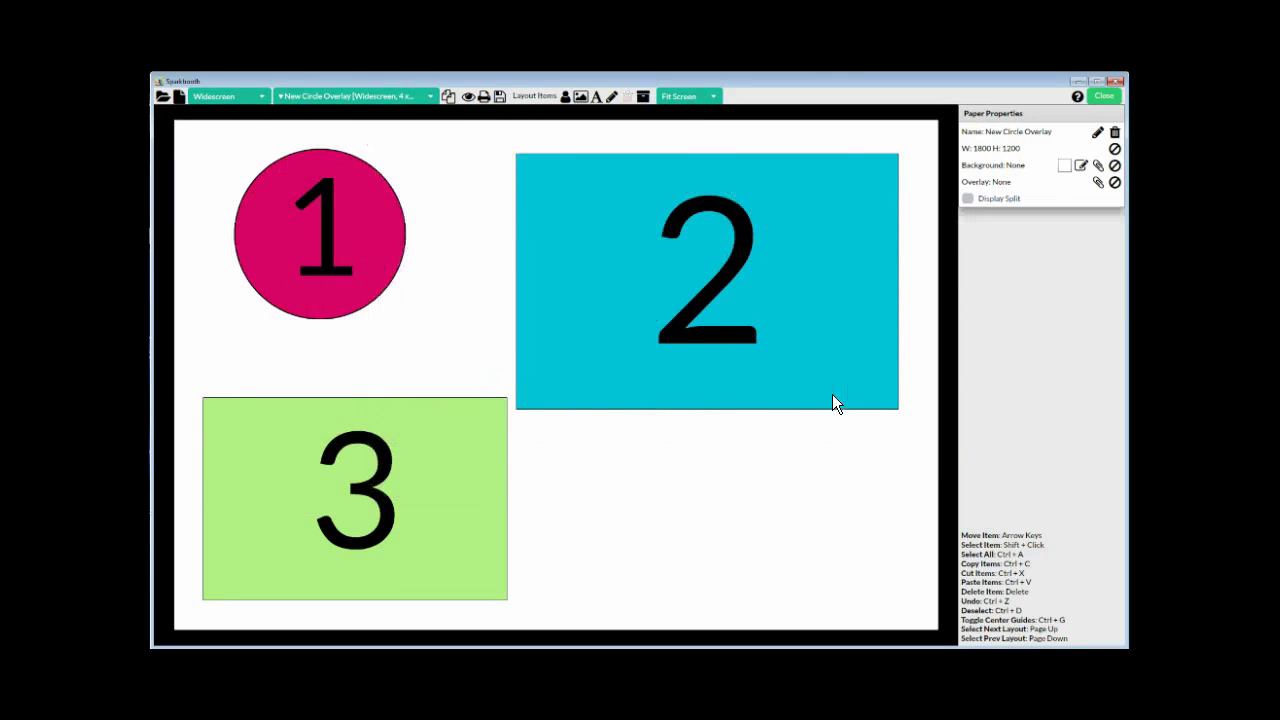
- Duplicate the overlay on photo 1 and fit the copy over photo 2 at about 909 × 605 pixels, X 805, Y 77
{"action": "left_click", "coordinate": [385, 316]}
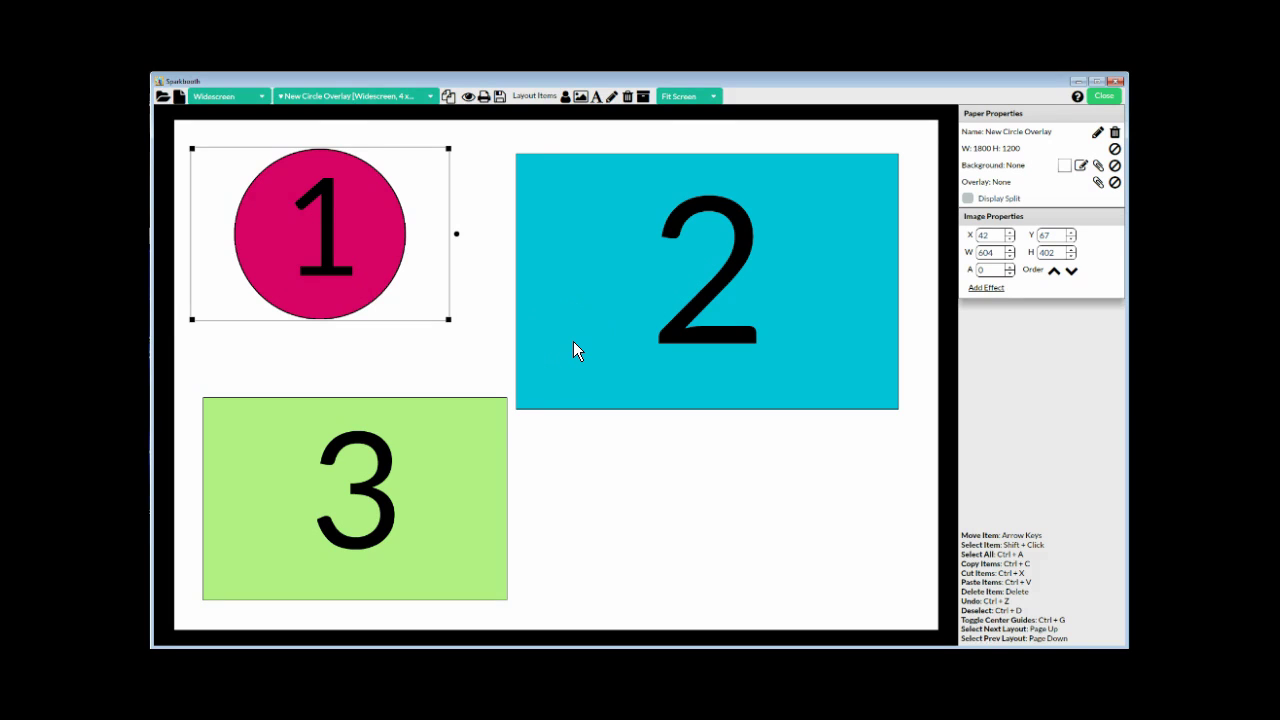
{"action": "key", "text": "shift+Right"}
{"action": "key", "text": "shift+Down"}
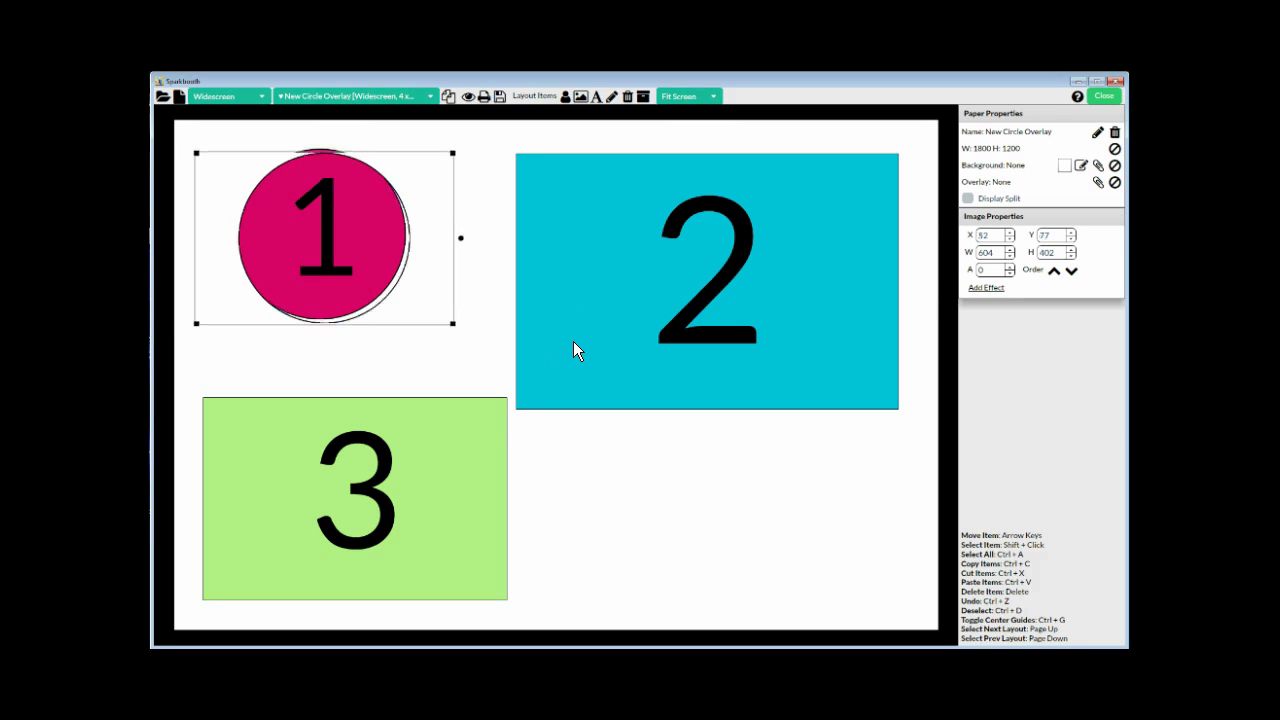
{"action": "left_click_drag", "start_coordinate": [417, 302], "coordinate": [901, 426]}
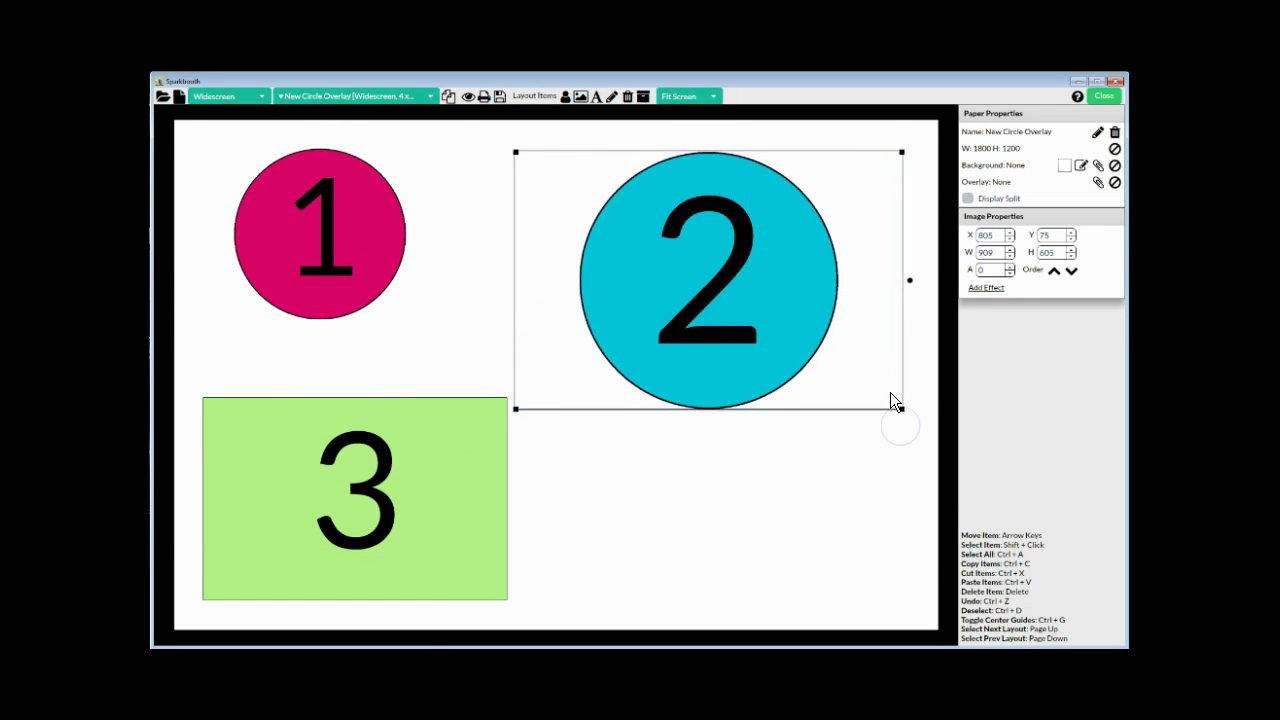
{"action": "key", "text": "Down"}
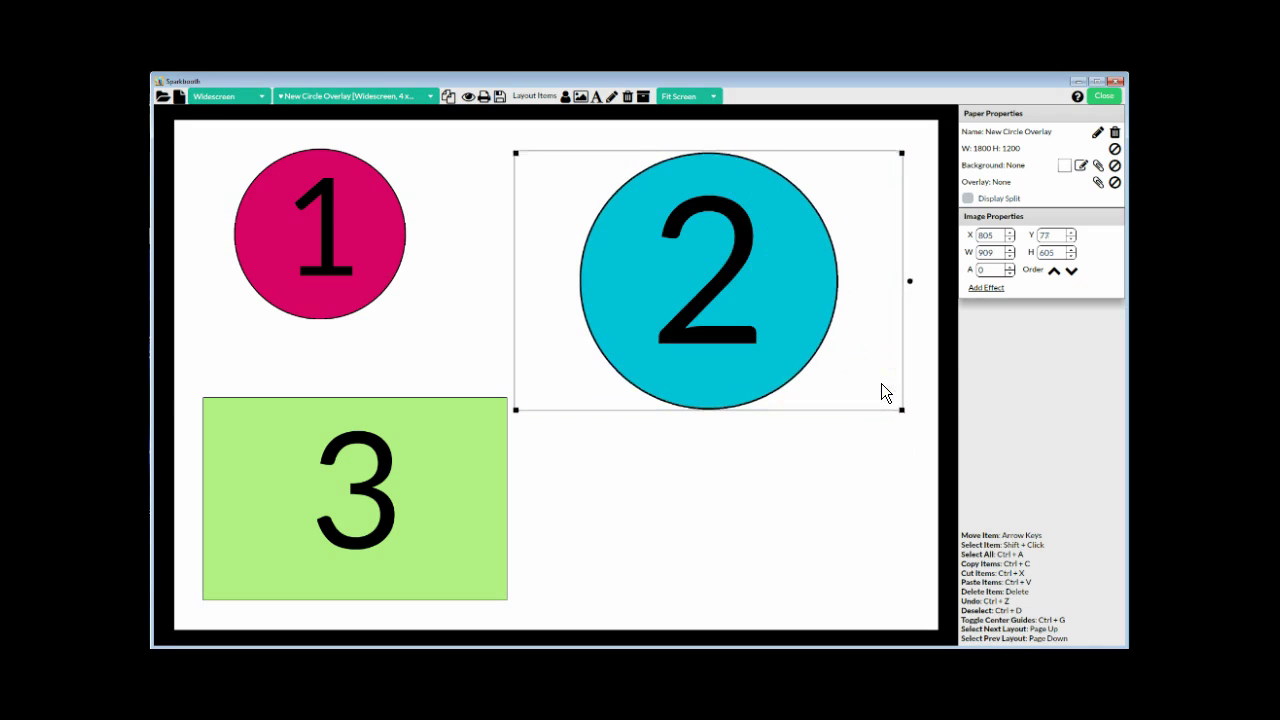
{"action": "left_click", "coordinate": [845, 470]}
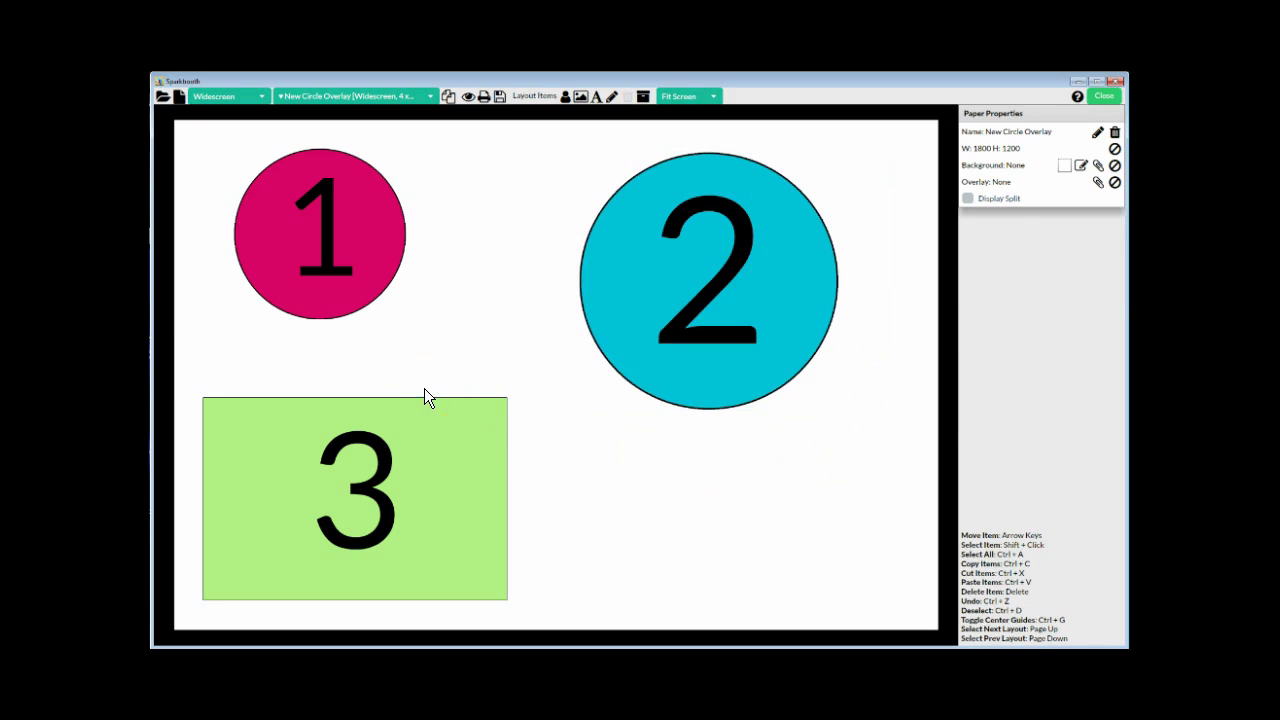
- Paste another copy of the circle overlay over photo 3 and enlarge it to about 712 × 474 pixels
{"action": "key", "text": "ctrl+v"}
{"action": "left_click_drag", "start_coordinate": [435, 288], "coordinate": [440, 525]}
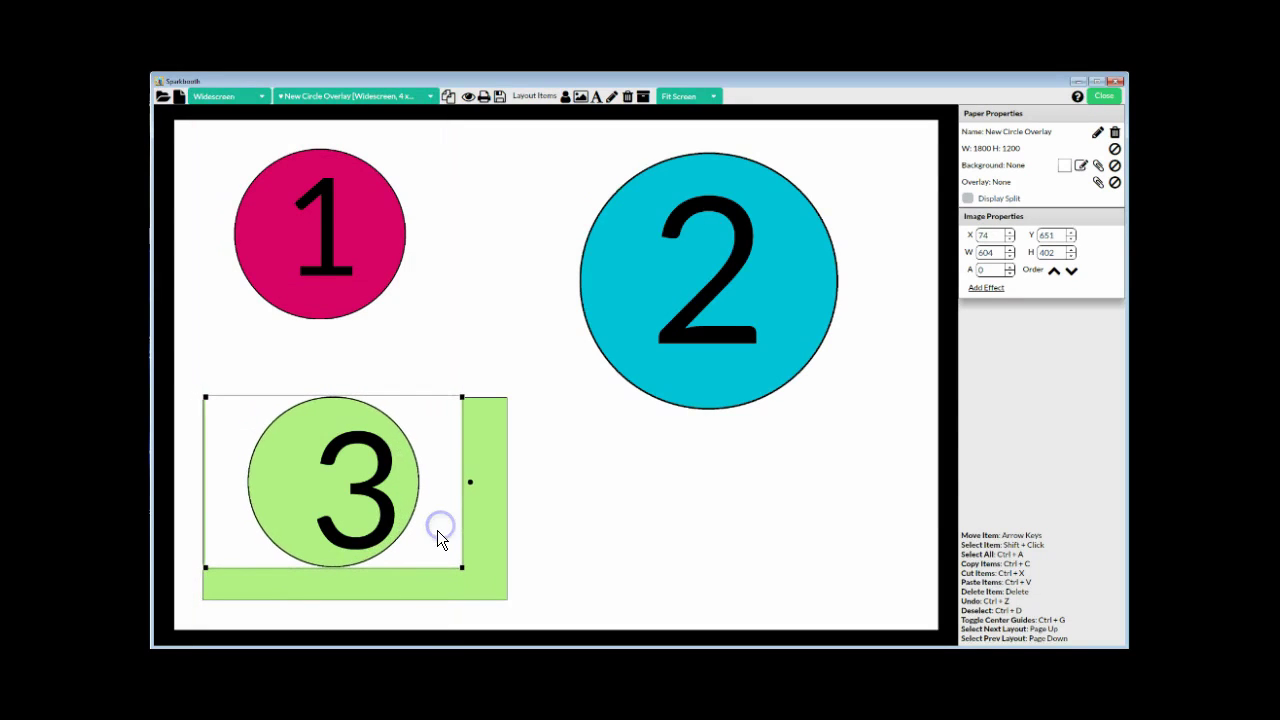
{"action": "left_click_drag", "start_coordinate": [464, 570], "coordinate": [503, 614]}
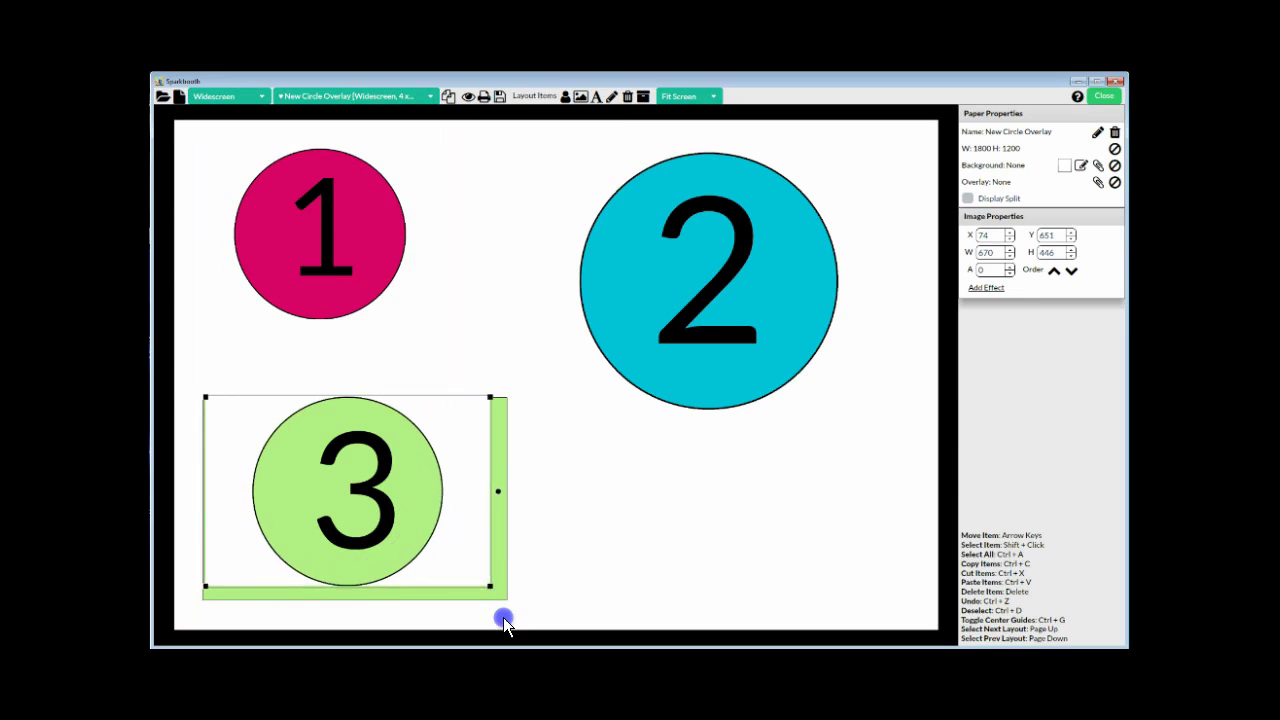
{"action": "key", "text": "Left"}
{"action": "key", "text": "Left"}
{"action": "left_click", "coordinate": [522, 572]}
{"action": "left_click", "coordinate": [494, 566]}
{"action": "key", "text": "Left"}
{"action": "key", "text": "Left"}
{"action": "key", "text": "Left"}
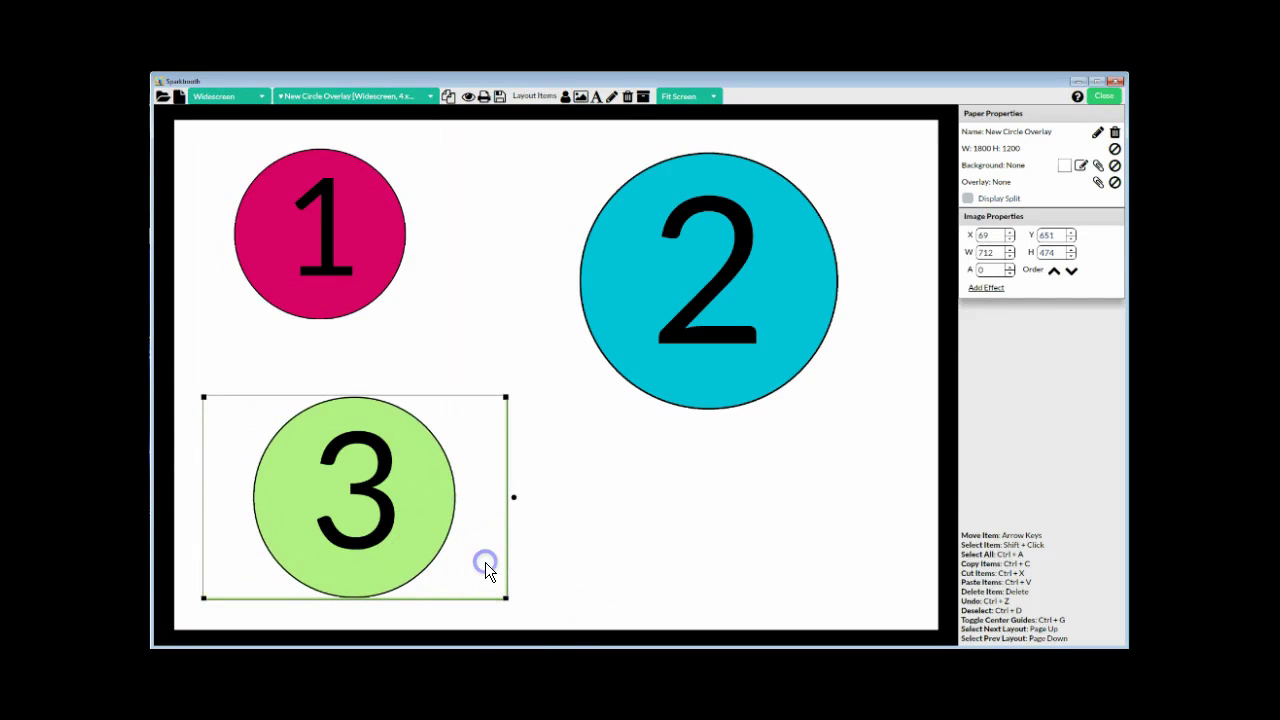
{"action": "left_click", "coordinate": [630, 551]}
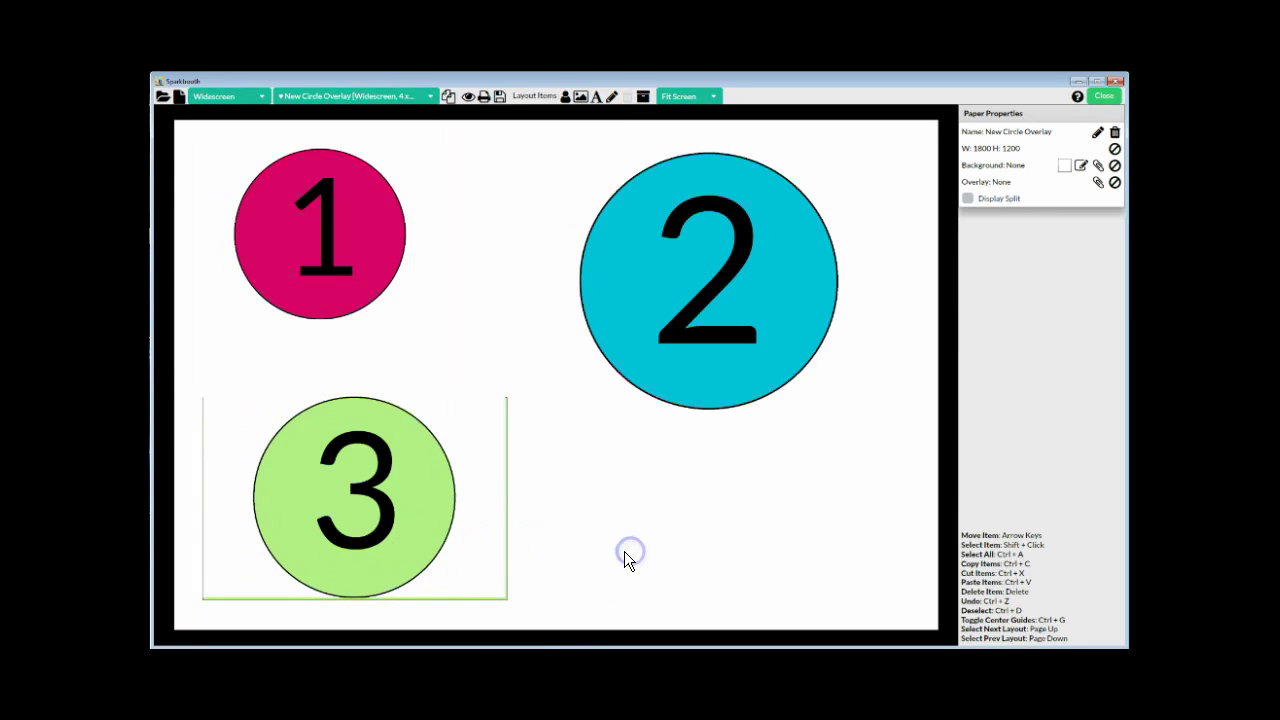
- Refine the overlay on photo 3 to 719 × 479 pixels and nudge it to cover the photo's remaining edges
{"action": "left_click", "coordinate": [488, 579]}
{"action": "left_click_drag", "start_coordinate": [506, 599], "coordinate": [508, 603]}
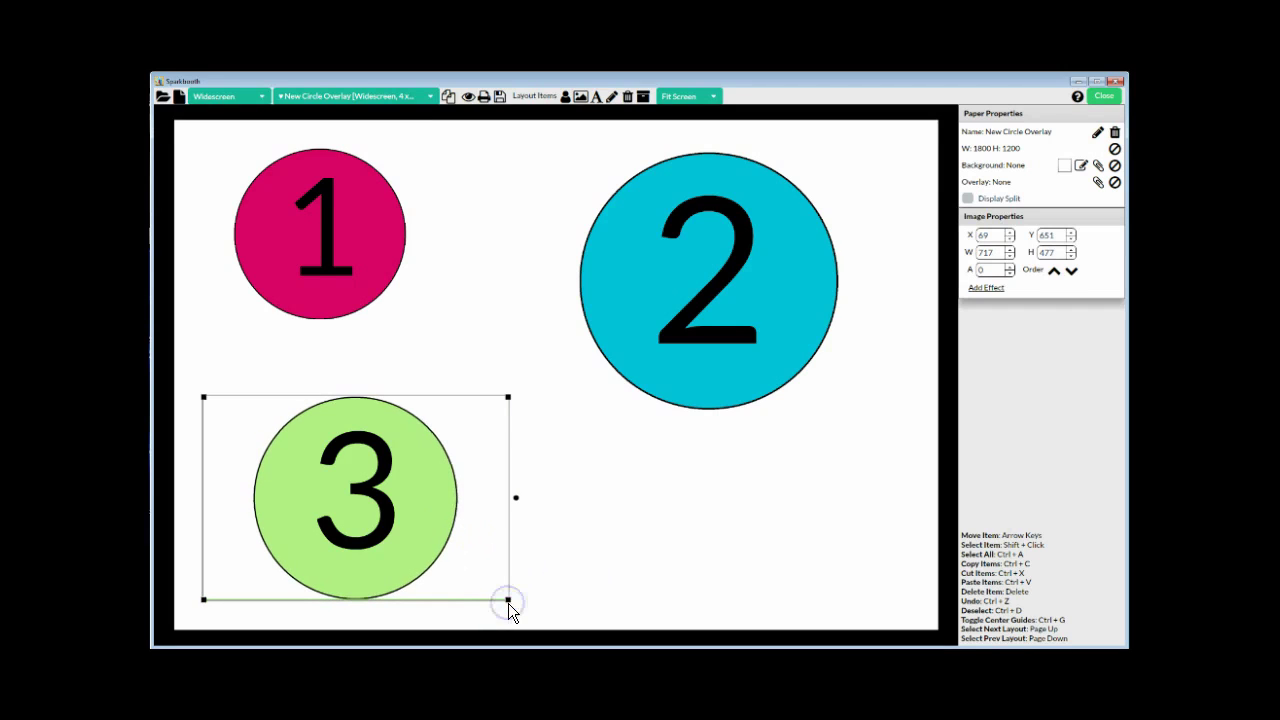
{"action": "key", "text": "Down"}
{"action": "key", "text": "Down"}
{"action": "key", "text": "Down"}
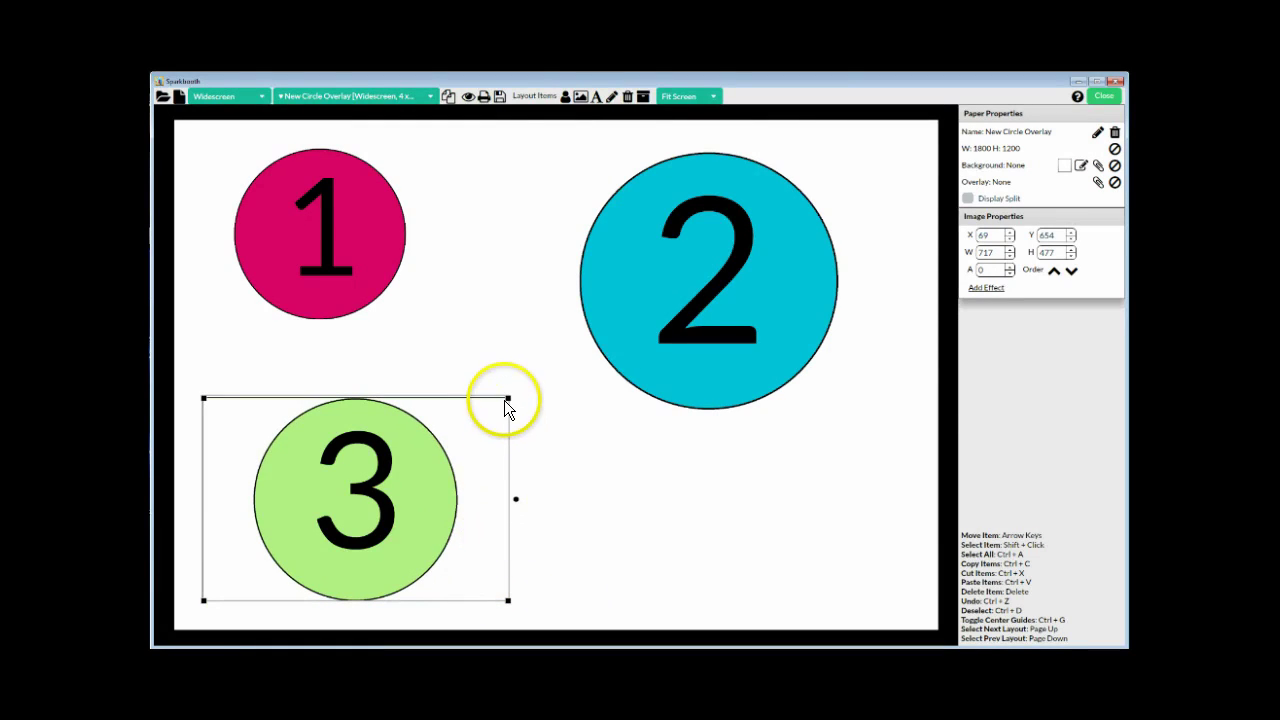
{"action": "left_click", "coordinate": [1070, 248]}
{"action": "left_click", "coordinate": [1070, 248]}
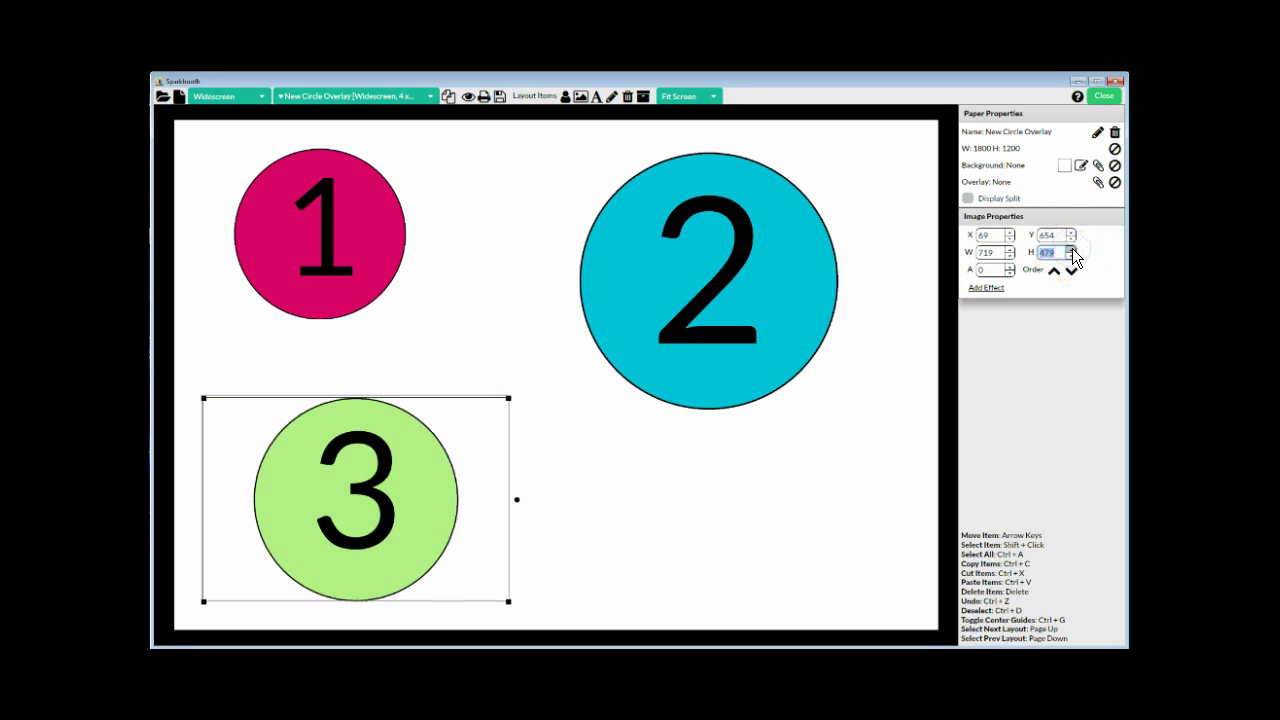
{"action": "left_click", "coordinate": [466, 506]}
{"action": "key", "text": "Up"}
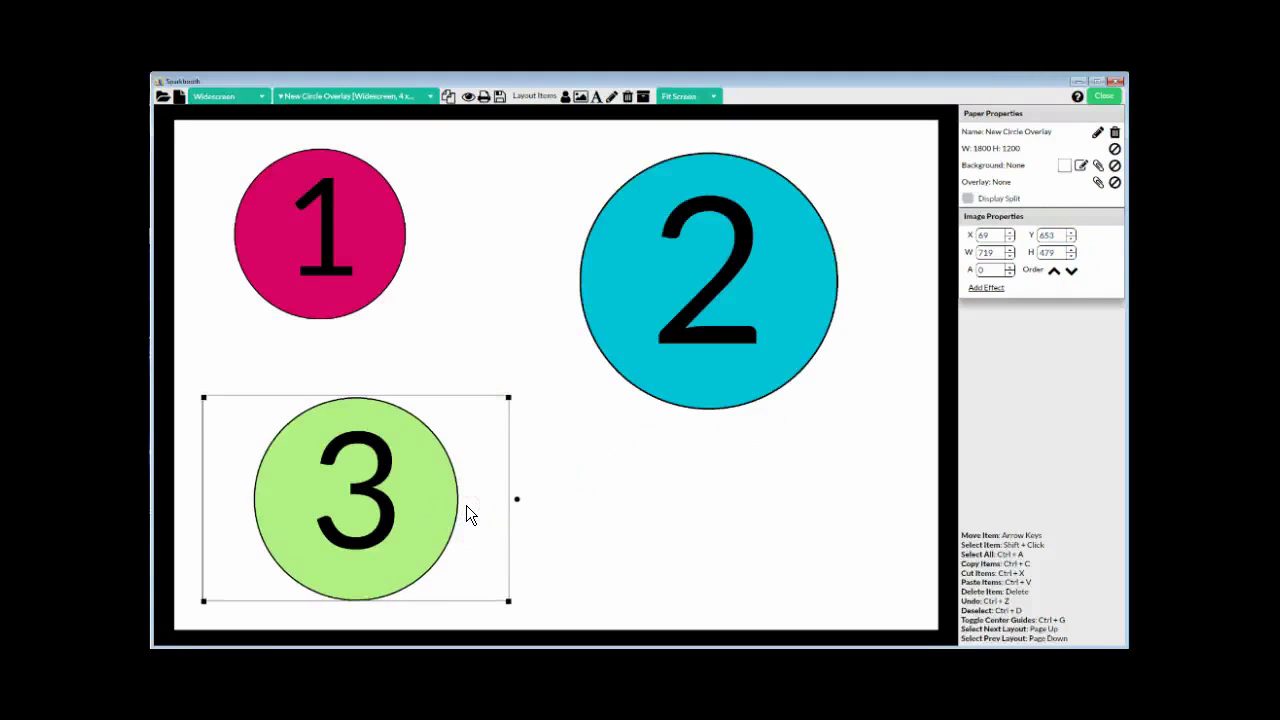
{"action": "key", "text": "Left"}
{"action": "key", "text": "Left"}
{"action": "left_click", "coordinate": [607, 481]}
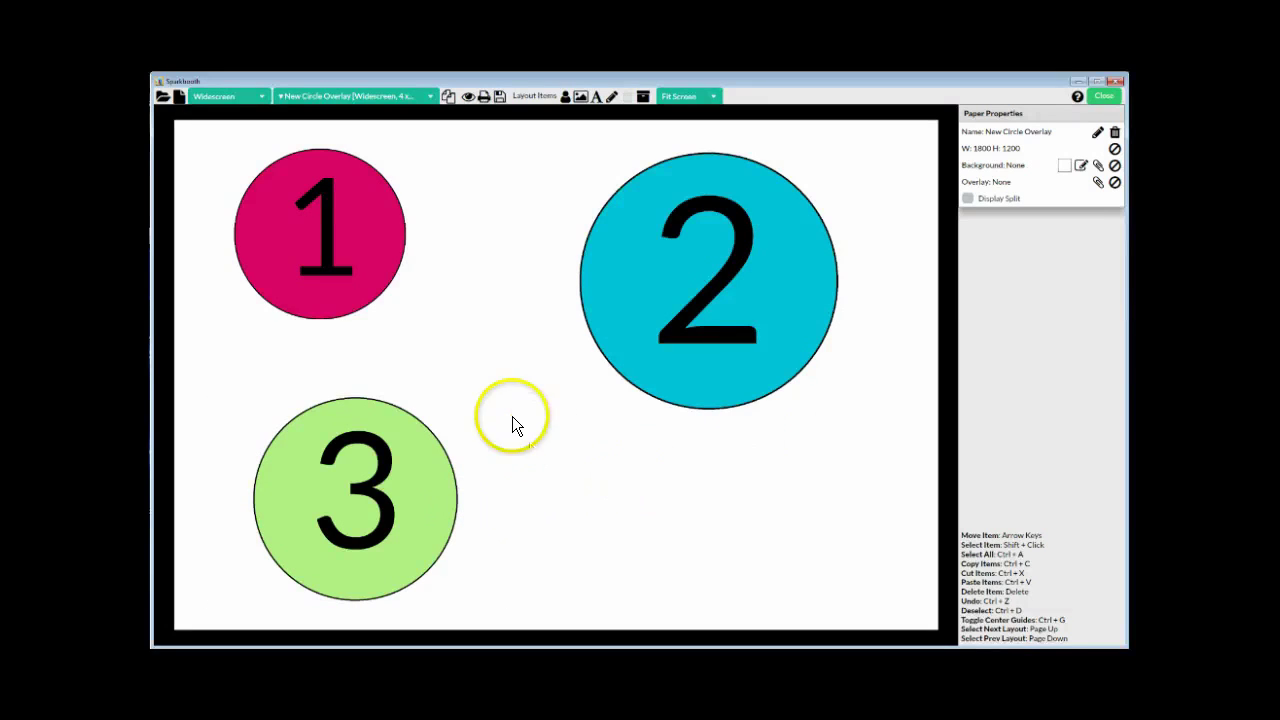
- Preview the layout with all three circle overlays, and set the paper's background color to blue
{"action": "left_click", "coordinate": [467, 97]}
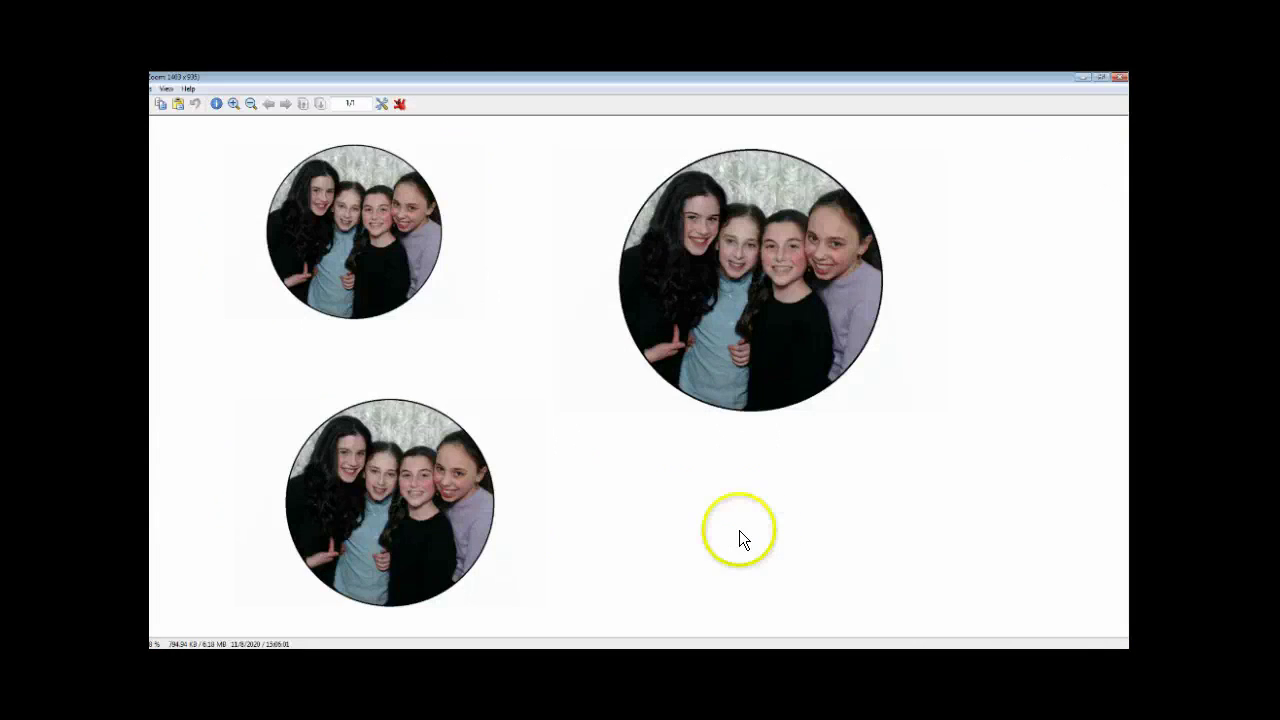
{"action": "key", "text": "Escape"}
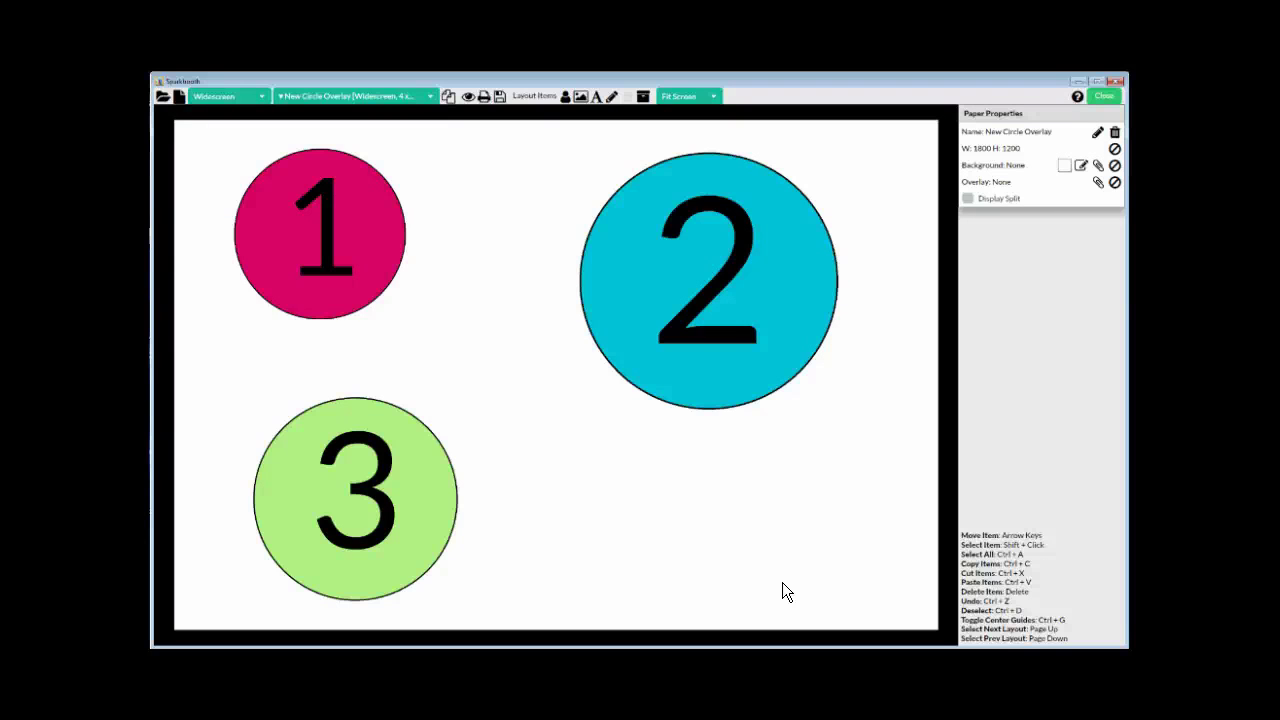
{"action": "left_click", "coordinate": [1064, 165]}
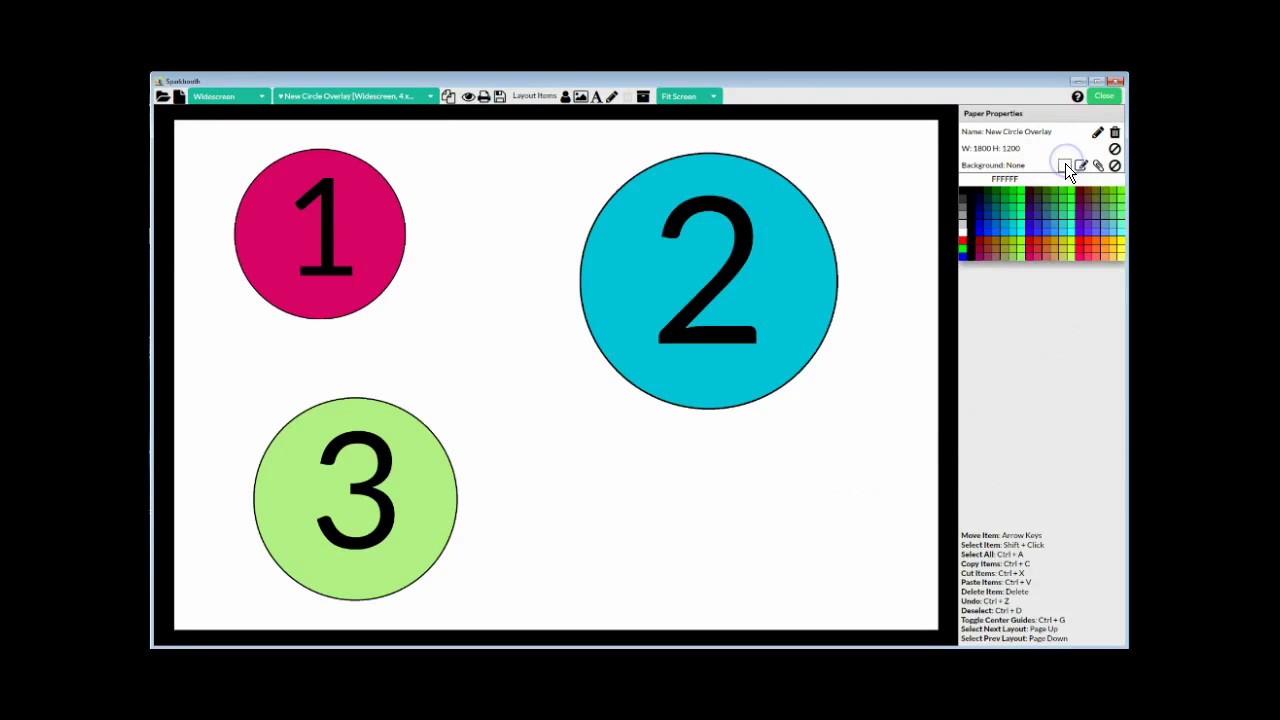
{"action": "left_click", "coordinate": [992, 230]}
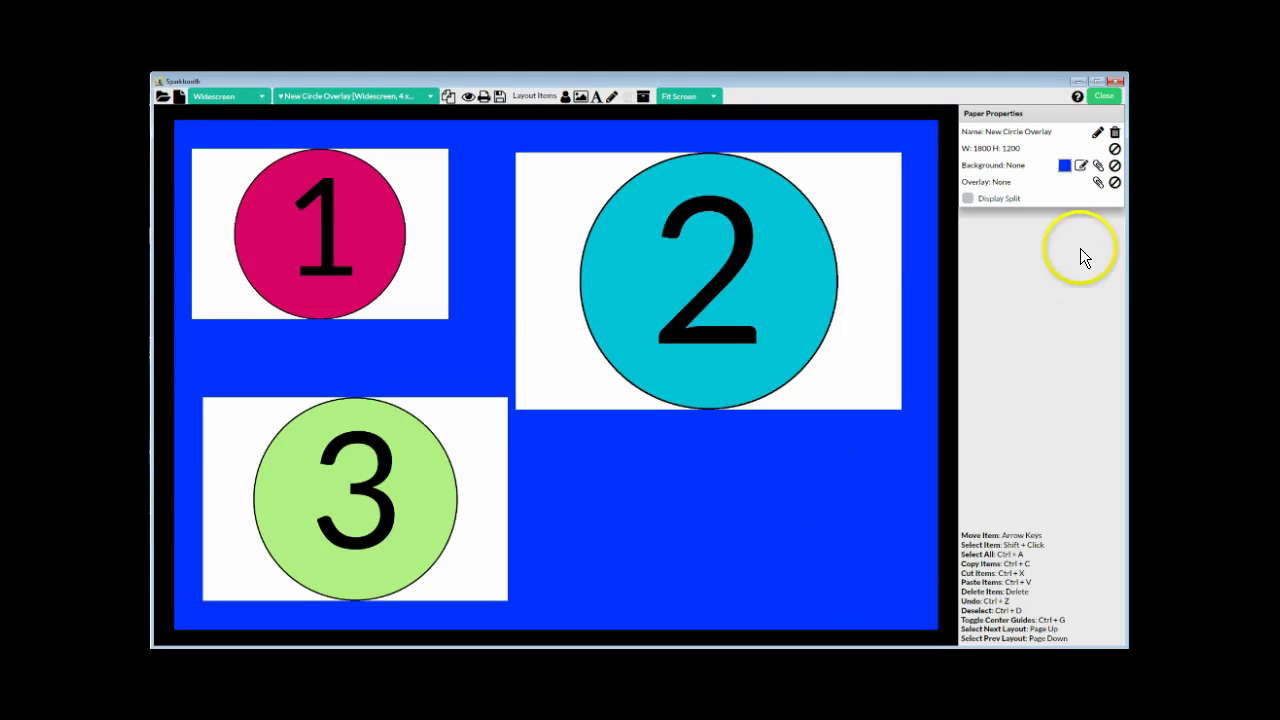
- Set the paper's background color to white
{"action": "left_click", "coordinate": [1064, 166]}
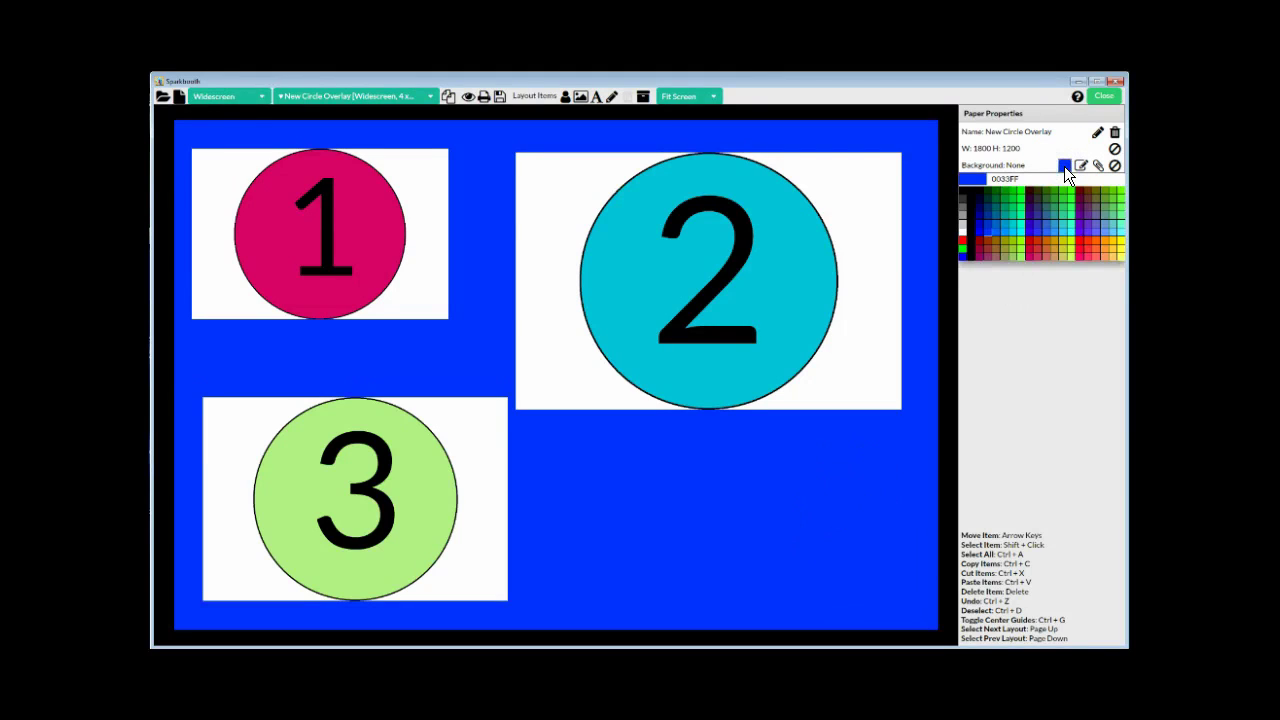
{"action": "left_click", "coordinate": [961, 232]}
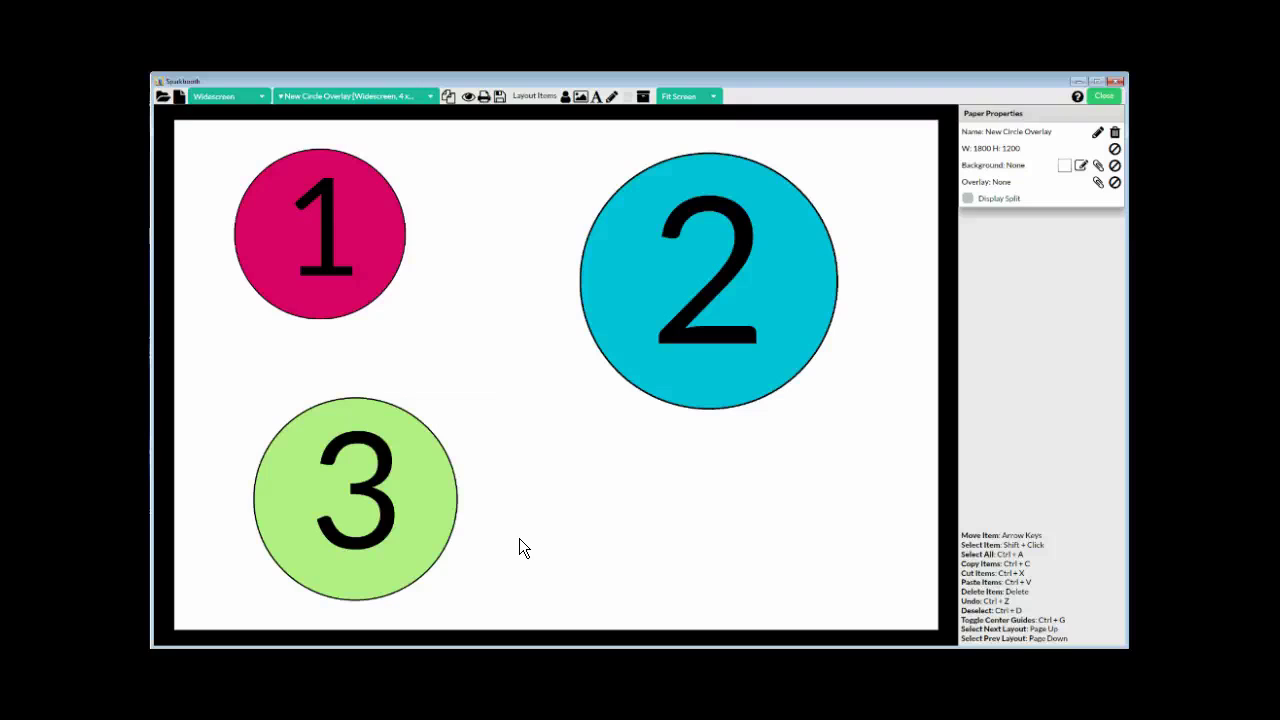
- Switch to Paint and resize the blank canvas to 800 × 800 pixels without maintaining the aspect ratio
{"action": "left_click", "coordinate": [151, 620]}
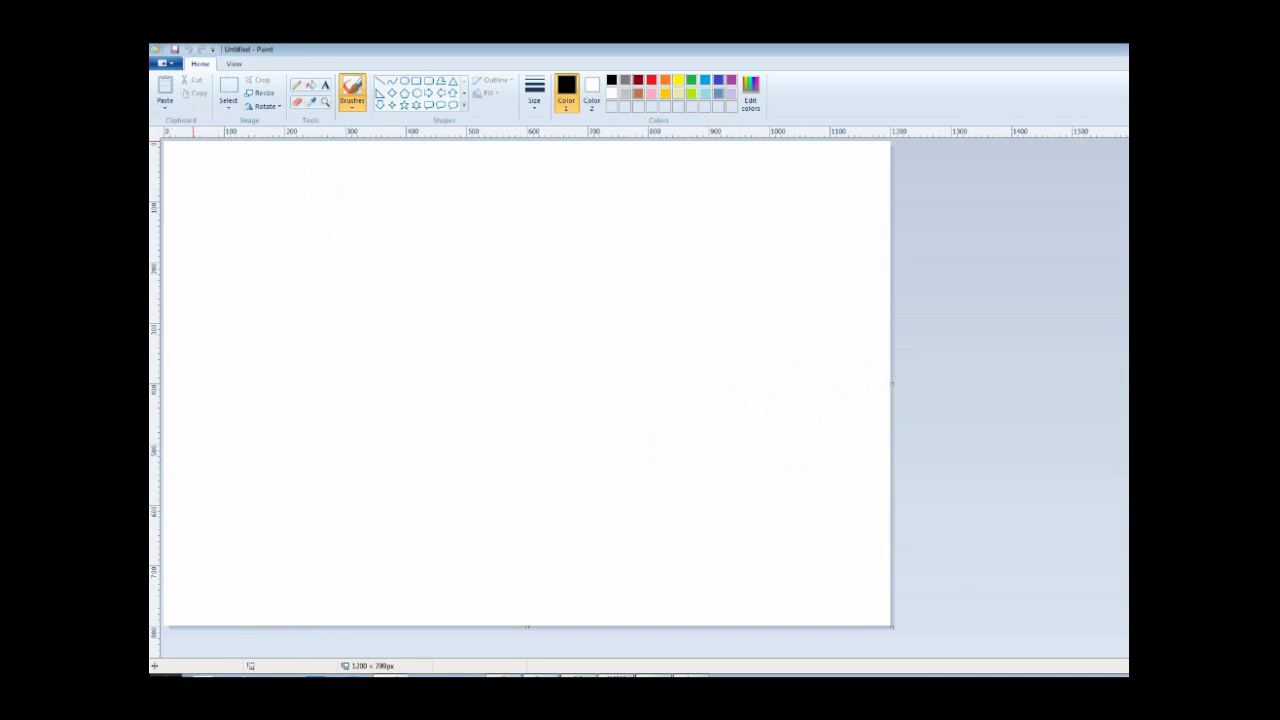
{"action": "left_click", "coordinate": [266, 93]}
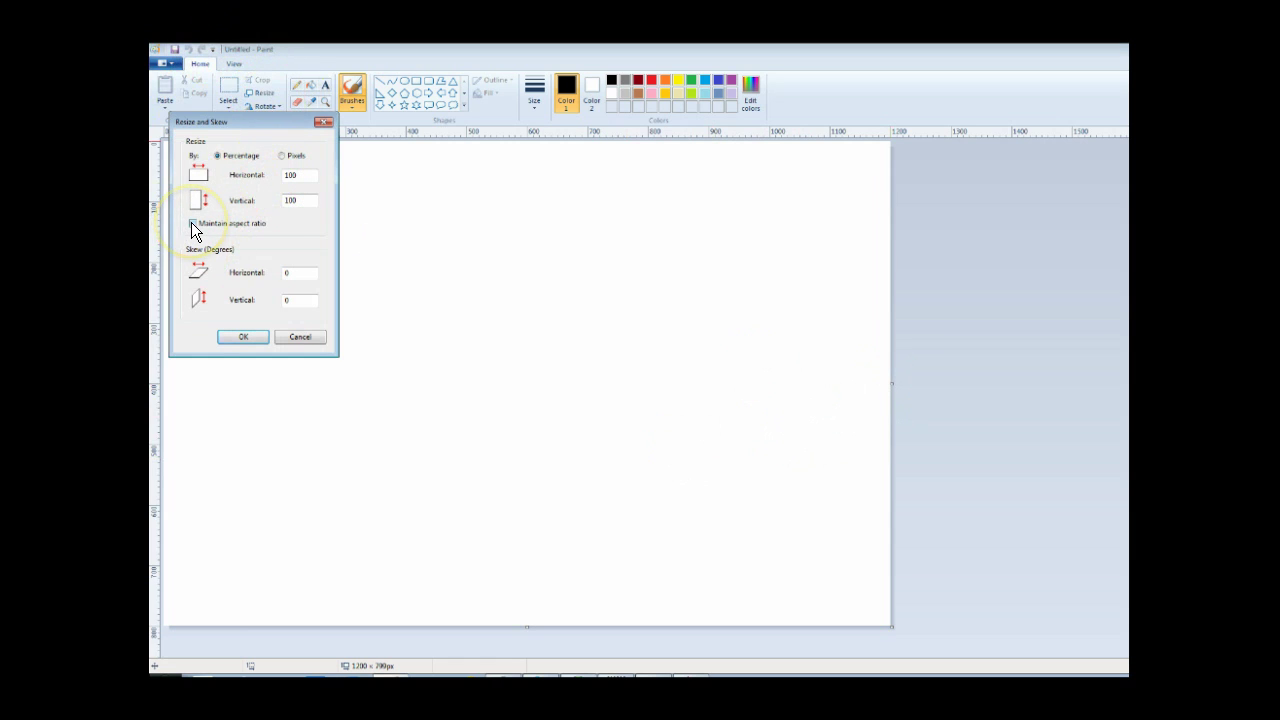
{"action": "left_click", "coordinate": [282, 156]}
{"action": "double_click", "coordinate": [300, 201]}
{"action": "double_click", "coordinate": [310, 175]}
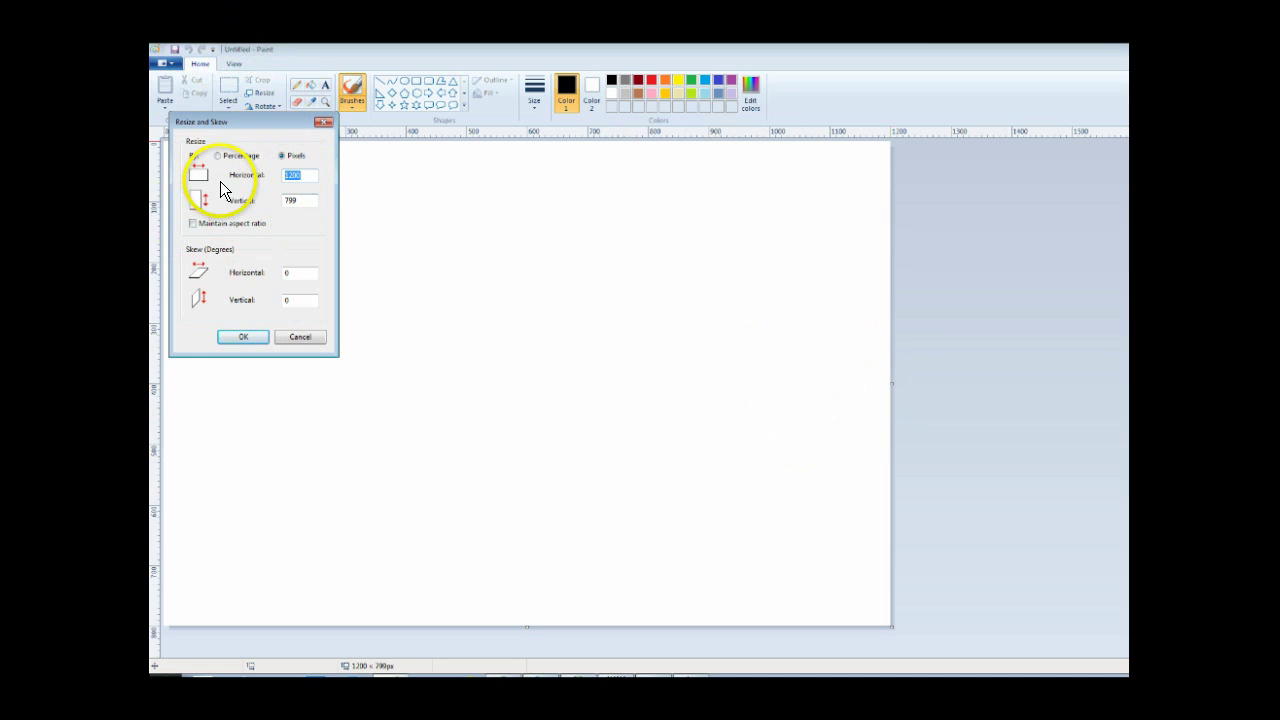
{"action": "type", "text": "800"}
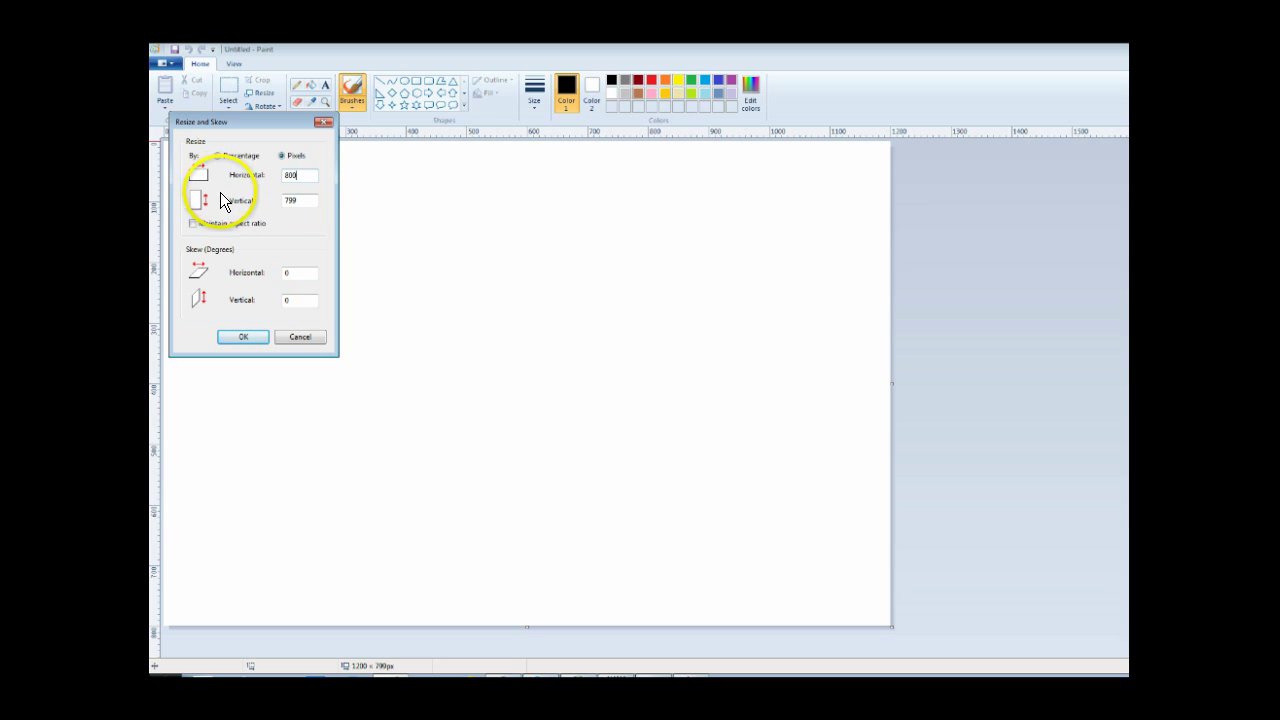
{"action": "left_click_drag", "start_coordinate": [310, 197], "coordinate": [250, 192]}
{"action": "type", "text": "800"}
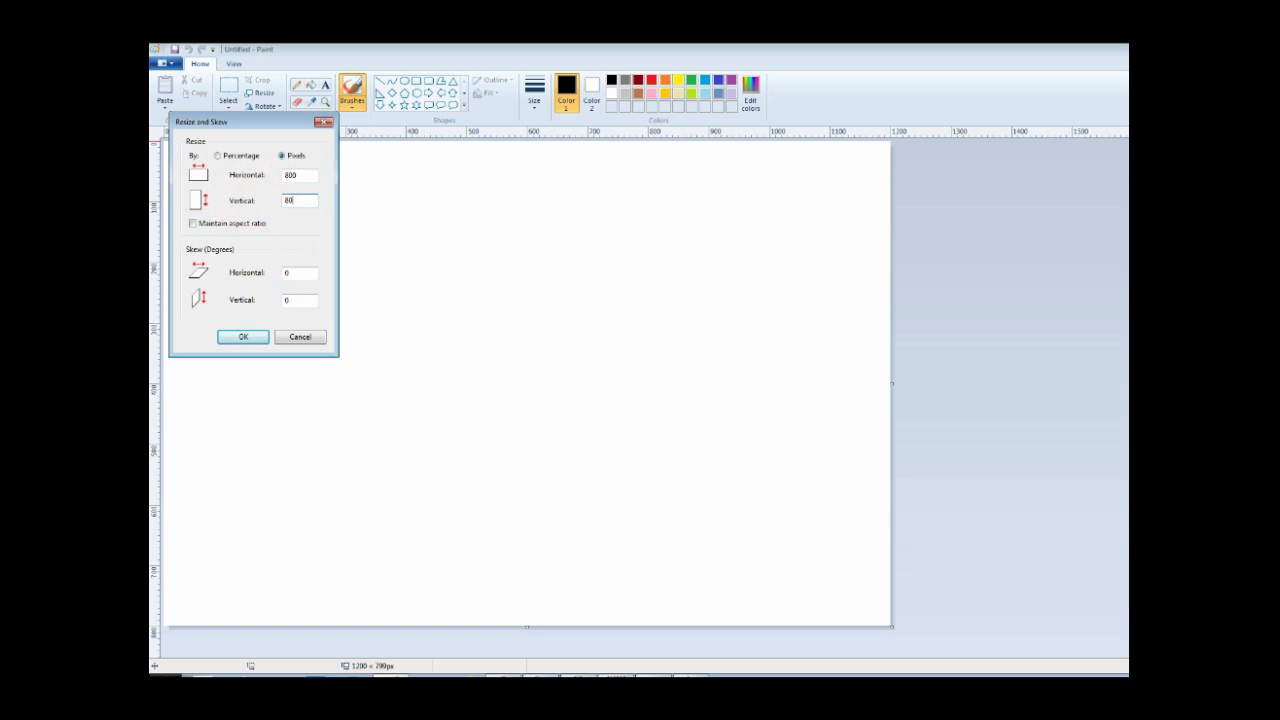
{"action": "left_click", "coordinate": [241, 338]}
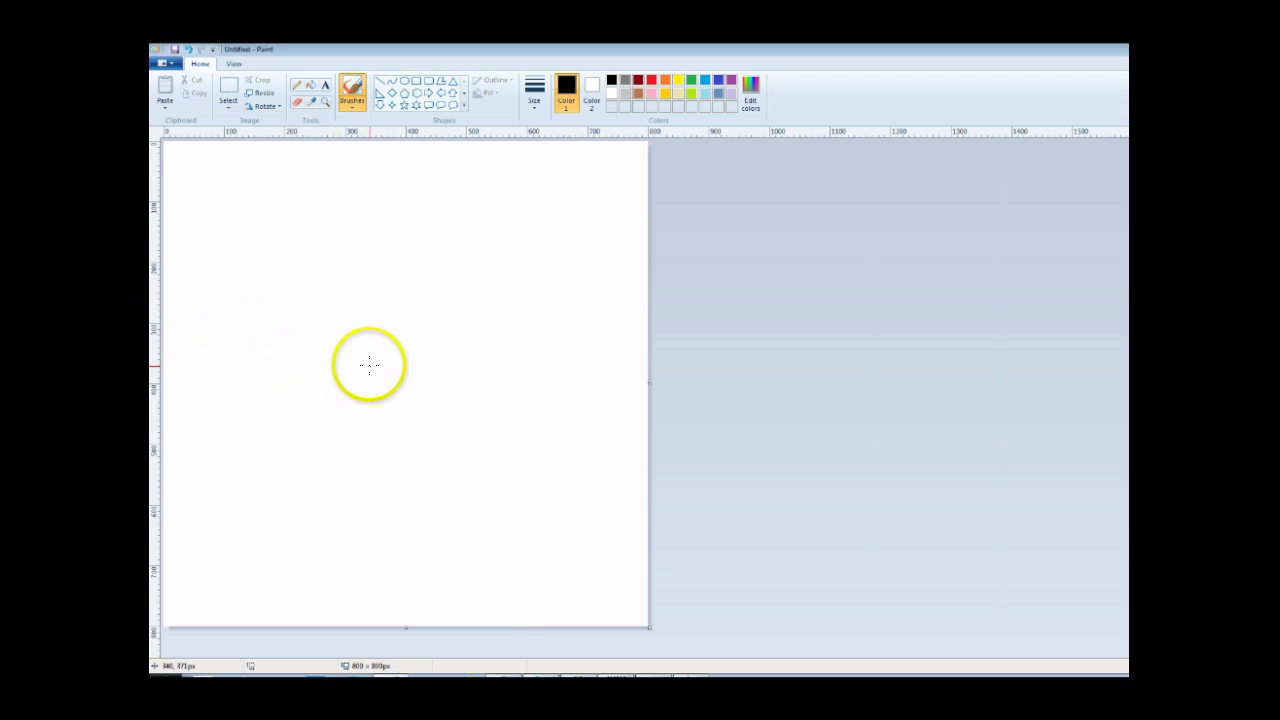
{"action": "left_click", "coordinate": [405, 80]}
{"action": "left_click_drag", "start_coordinate": [297, 247], "coordinate": [505, 499]}
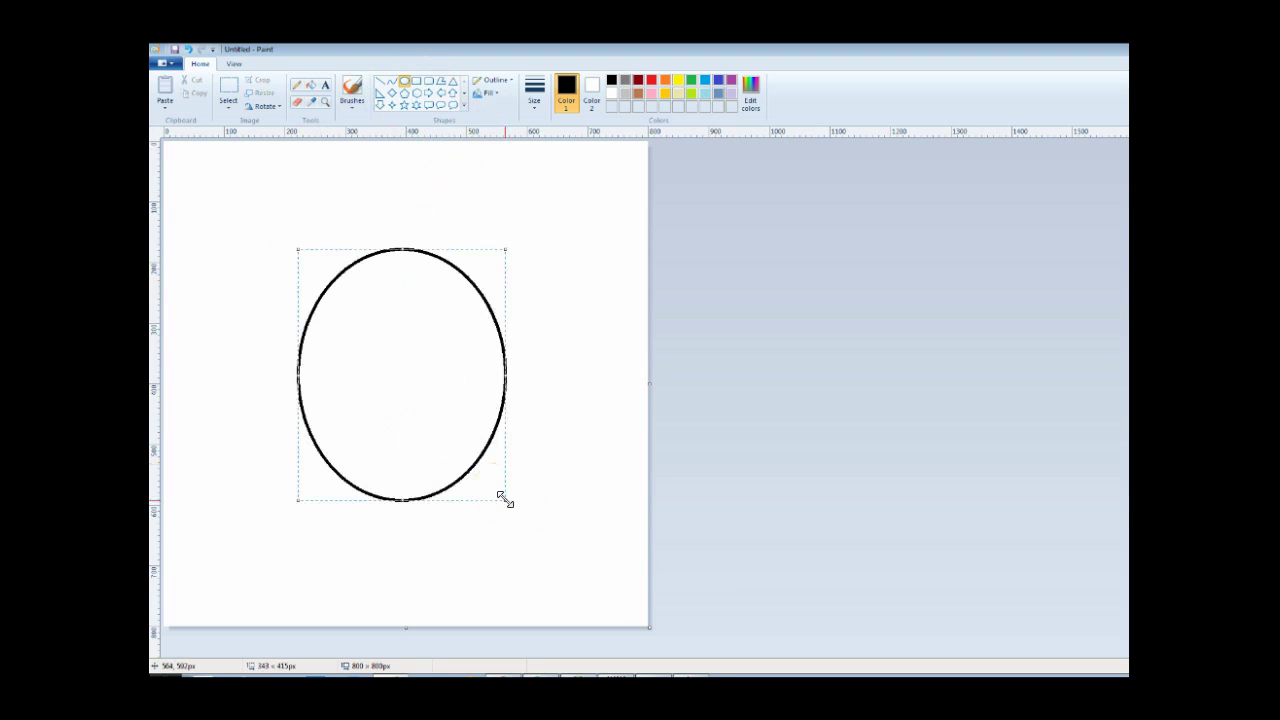
{"action": "key", "text": "ctrl+z"}
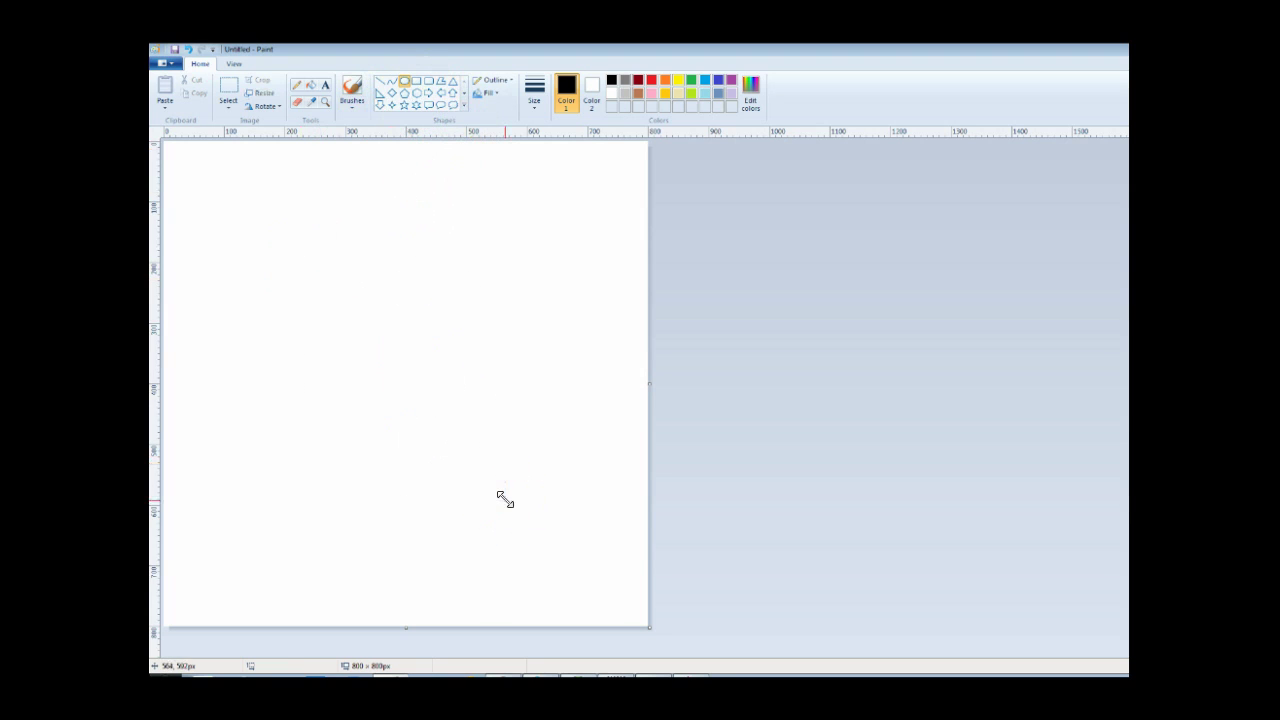
- Draw a five-point star and stretch it to the edges of the 800 × 800 pixel canvas
{"action": "left_click", "coordinate": [404, 105]}
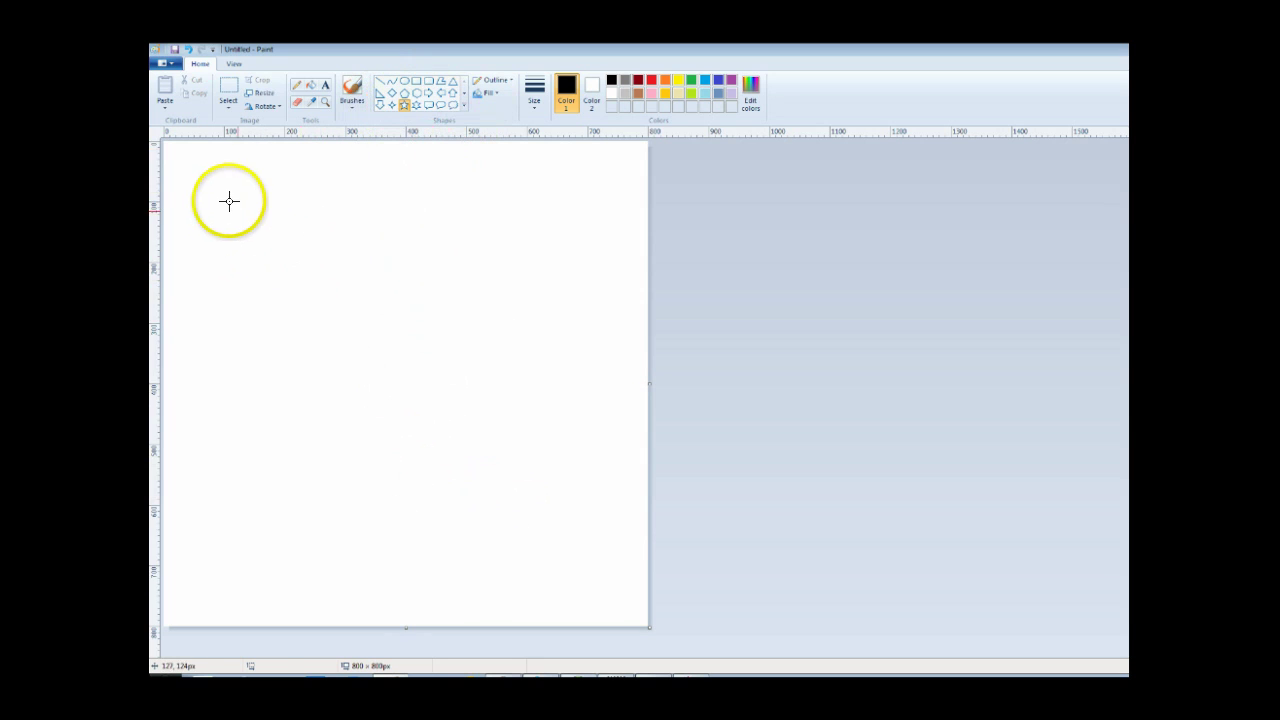
{"action": "left_click_drag", "start_coordinate": [219, 187], "coordinate": [597, 551]}
{"action": "left_click_drag", "start_coordinate": [419, 395], "coordinate": [380, 406]}
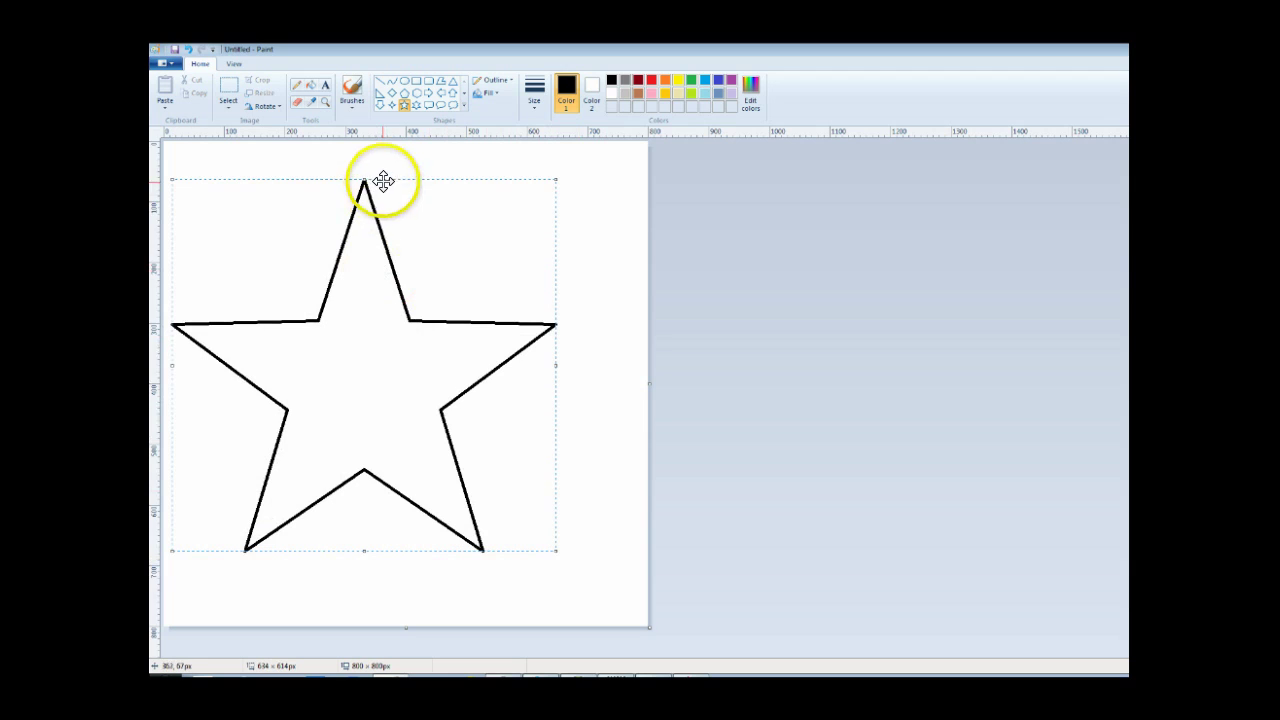
{"action": "left_click_drag", "start_coordinate": [363, 178], "coordinate": [378, 137]}
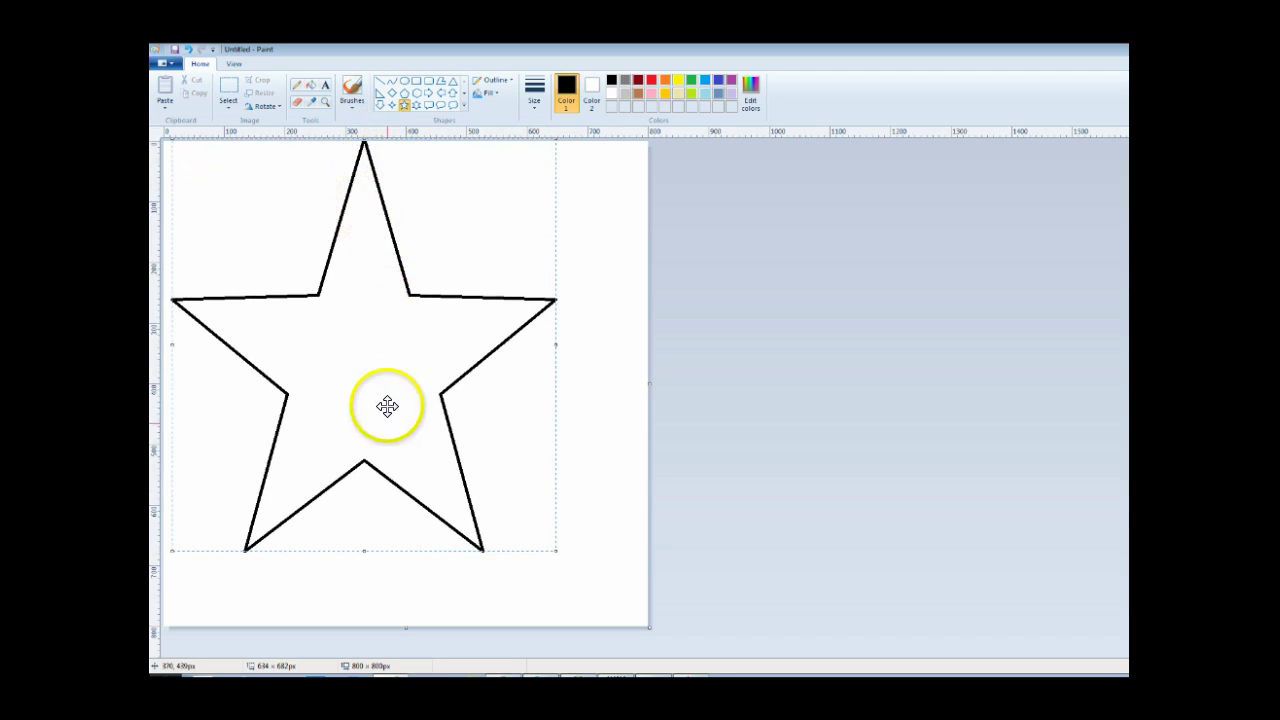
{"action": "left_click_drag", "start_coordinate": [555, 551], "coordinate": [648, 628]}
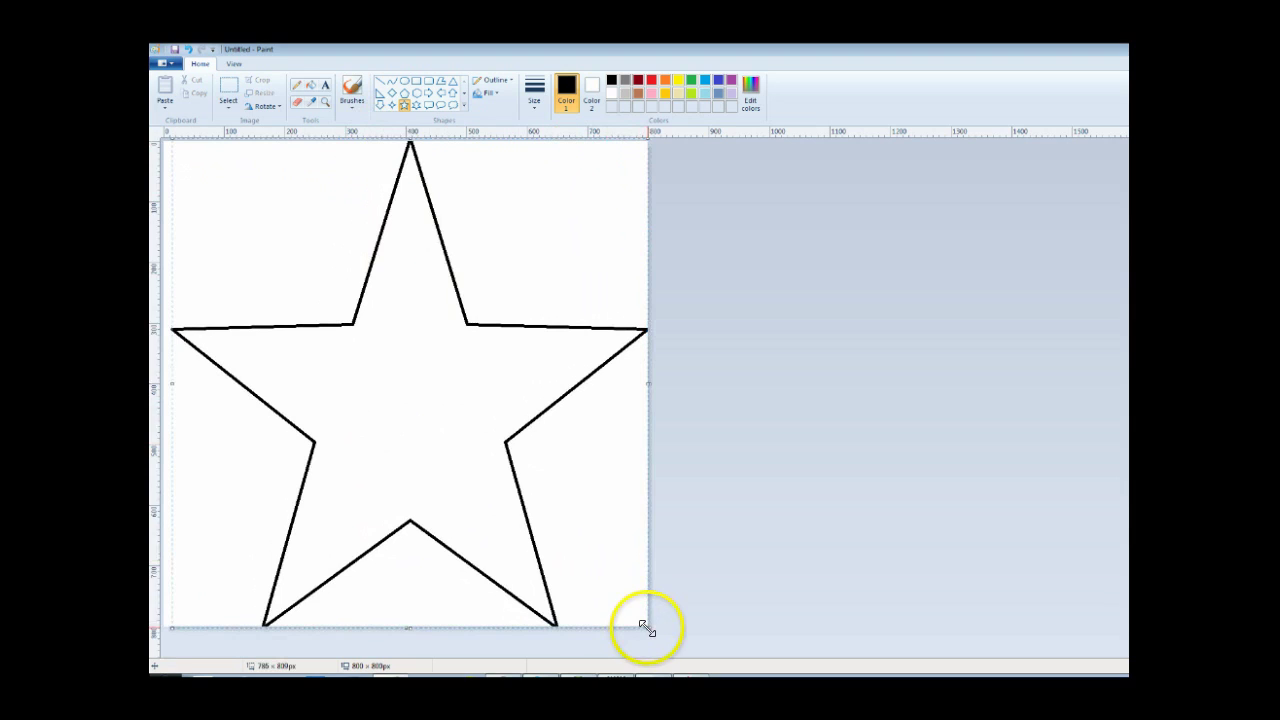
{"action": "left_click_drag", "start_coordinate": [171, 384], "coordinate": [160, 382]}
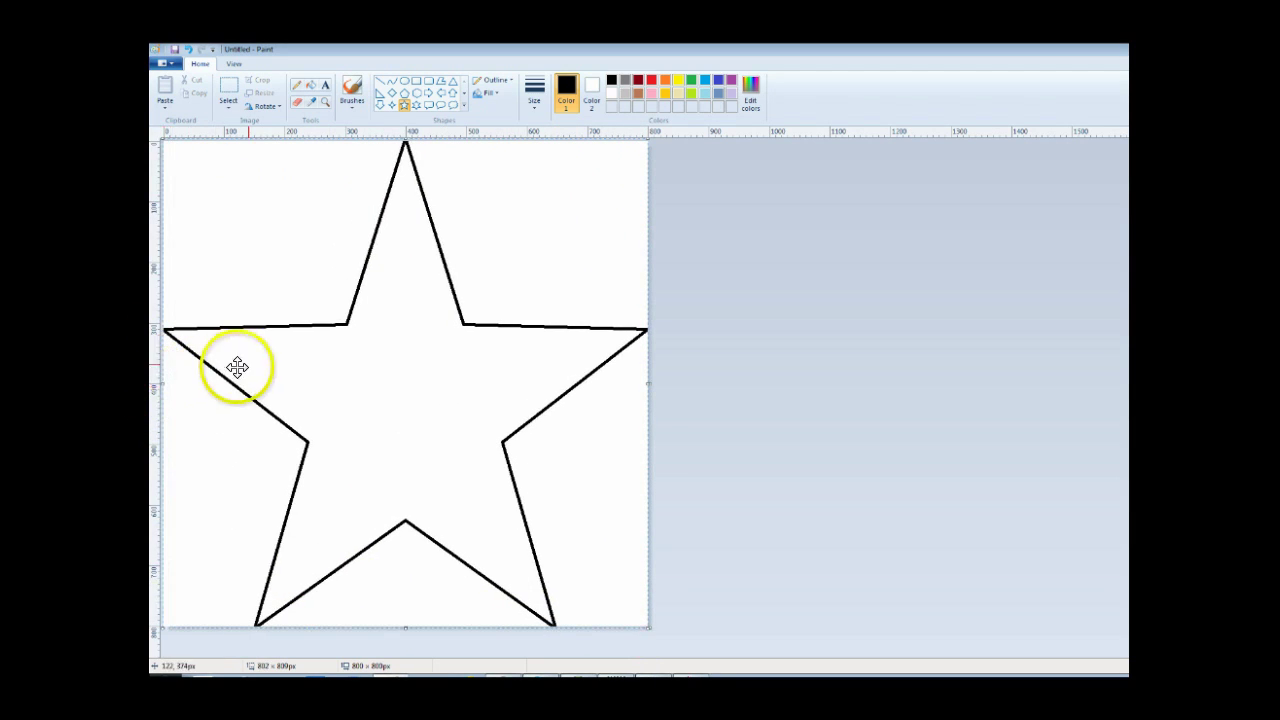
- Replace the five-point star with a six-point star about 644 × 634 pixels, and delete it again
{"action": "left_click", "coordinate": [418, 106]}
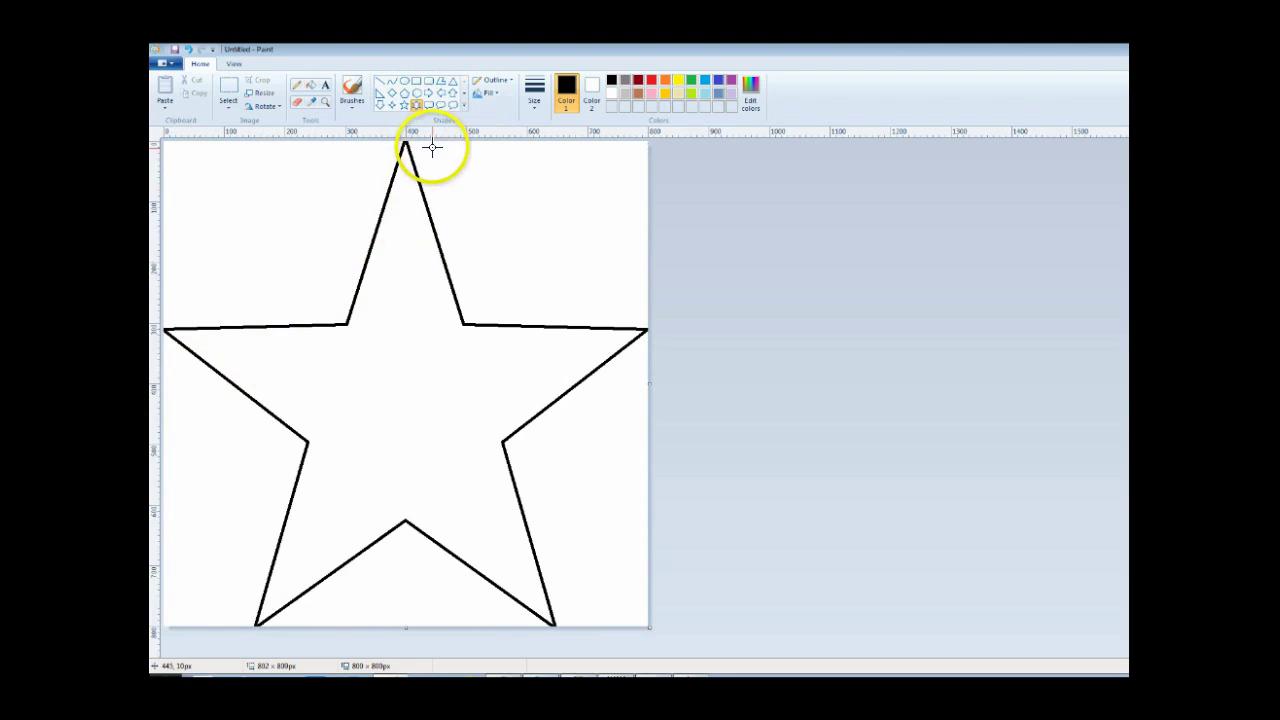
{"action": "left_click", "coordinate": [188, 48]}
{"action": "left_click_drag", "start_coordinate": [200, 212], "coordinate": [590, 596]}
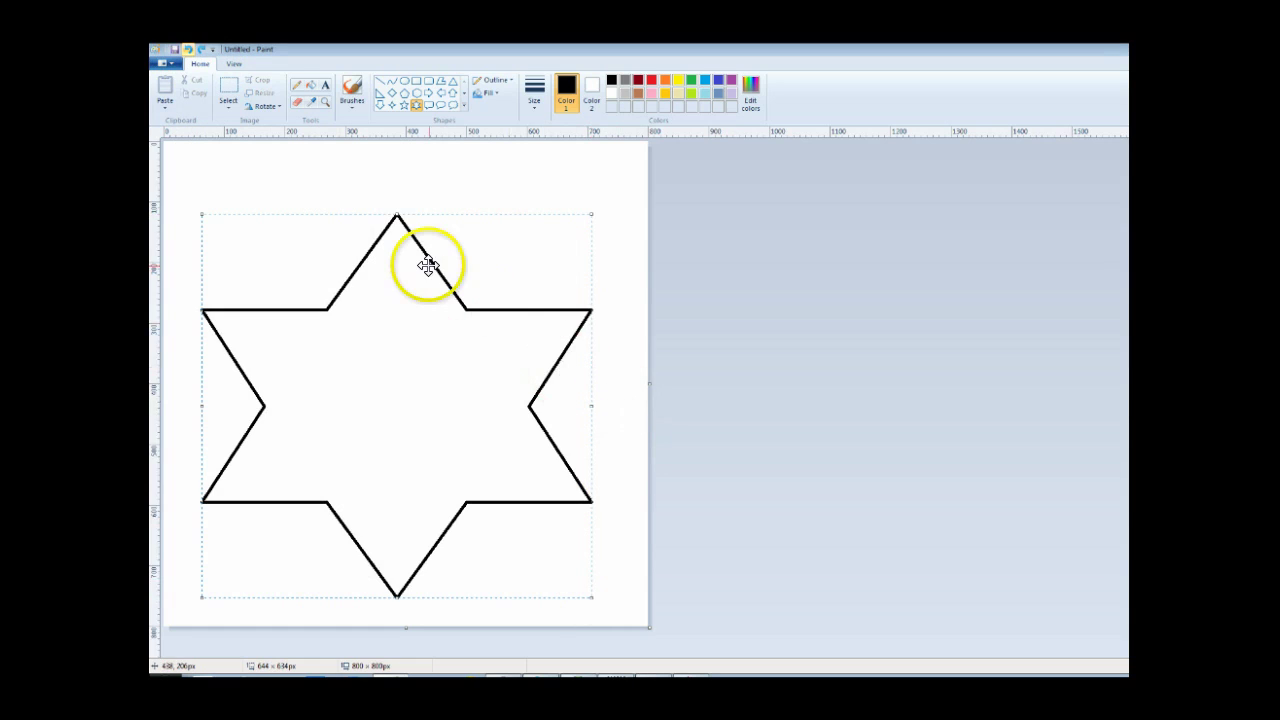
{"action": "key", "text": "Delete"}
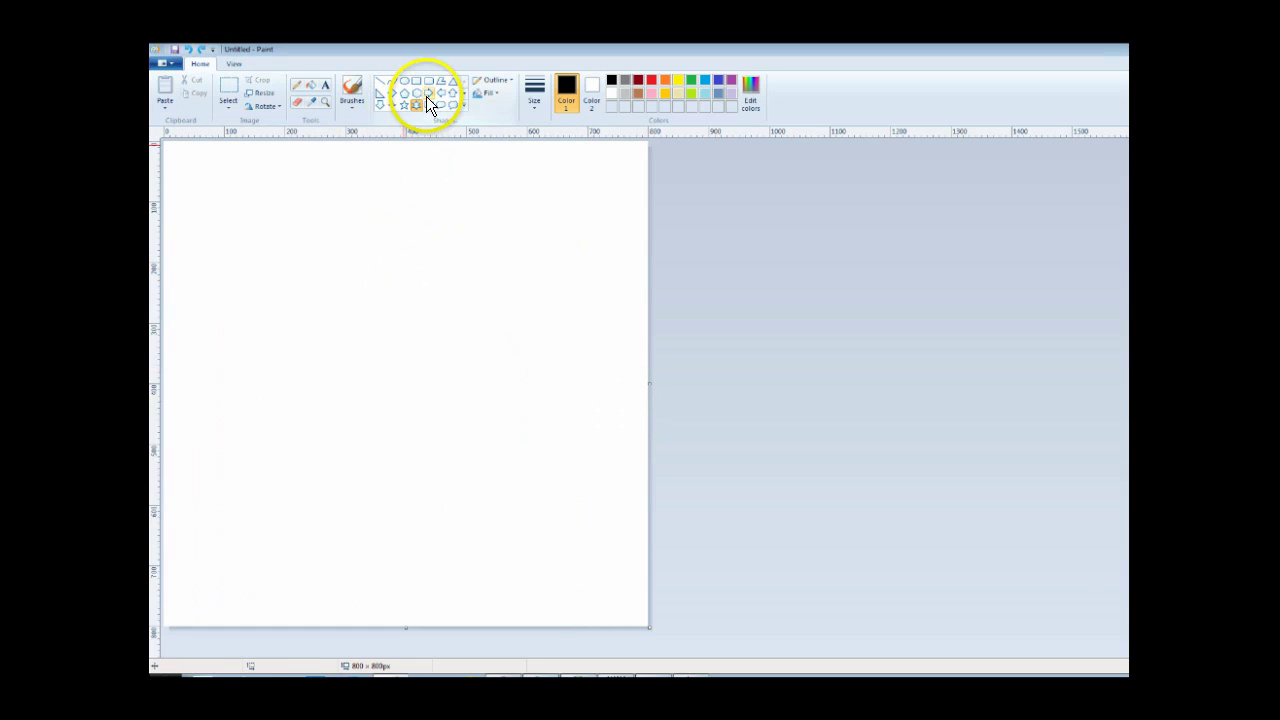
- Draw a heart outline and stretch it to fill the 800 × 800 pixel canvas
{"action": "left_click", "coordinate": [461, 106]}
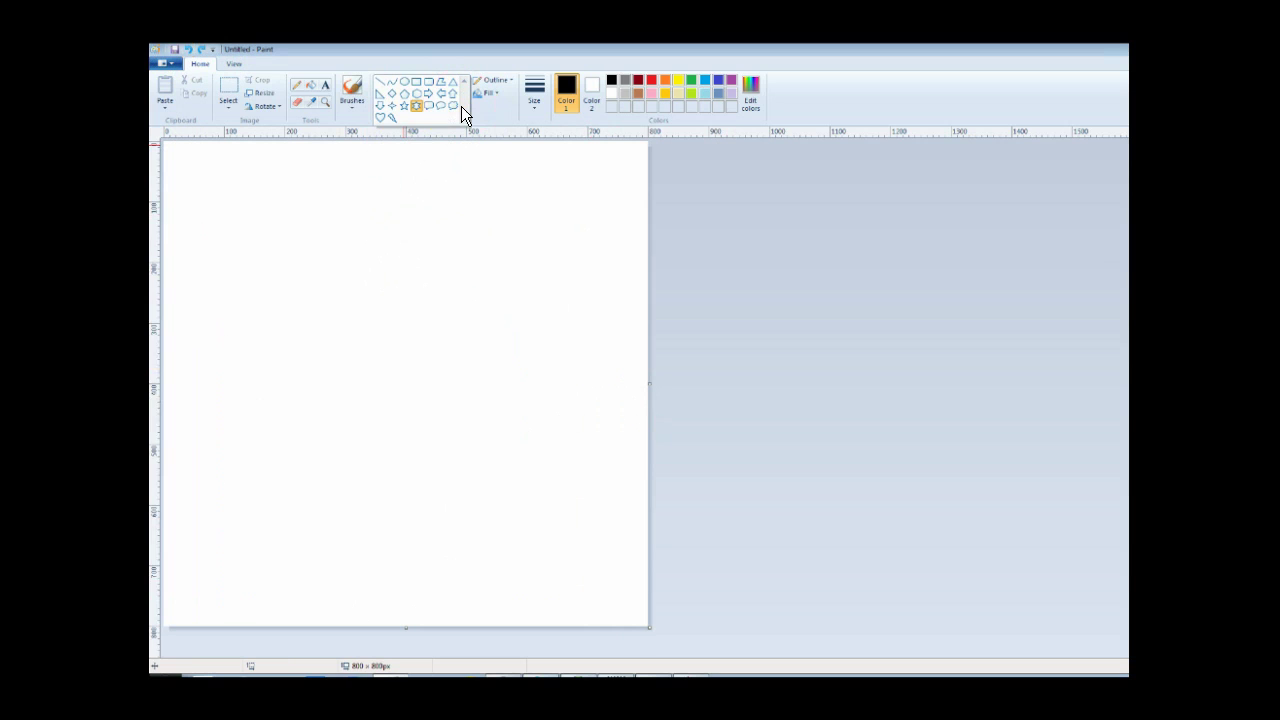
{"action": "left_click", "coordinate": [377, 117]}
{"action": "left_click_drag", "start_coordinate": [190, 169], "coordinate": [608, 613]}
{"action": "left_click_drag", "start_coordinate": [449, 437], "coordinate": [418, 419]}
{"action": "left_click_drag", "start_coordinate": [577, 374], "coordinate": [646, 380]}
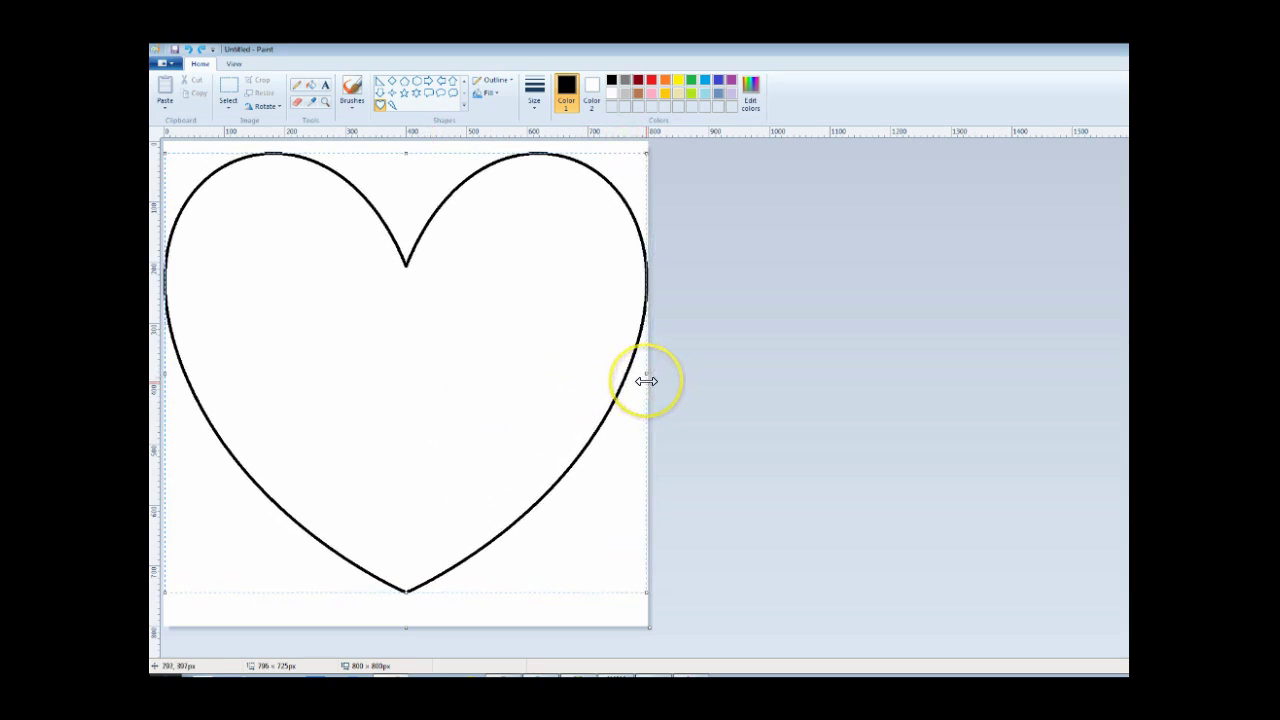
{"action": "left_click_drag", "start_coordinate": [404, 154], "coordinate": [403, 141]}
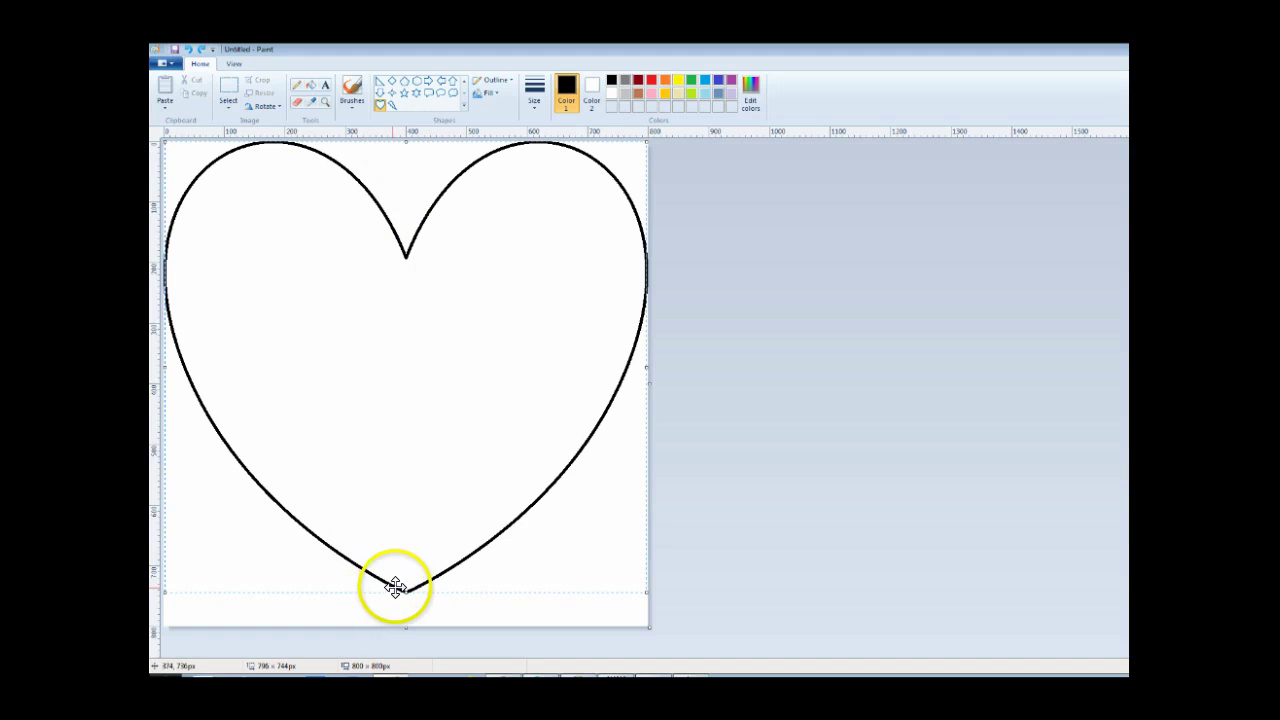
{"action": "left_click_drag", "start_coordinate": [405, 593], "coordinate": [406, 626]}
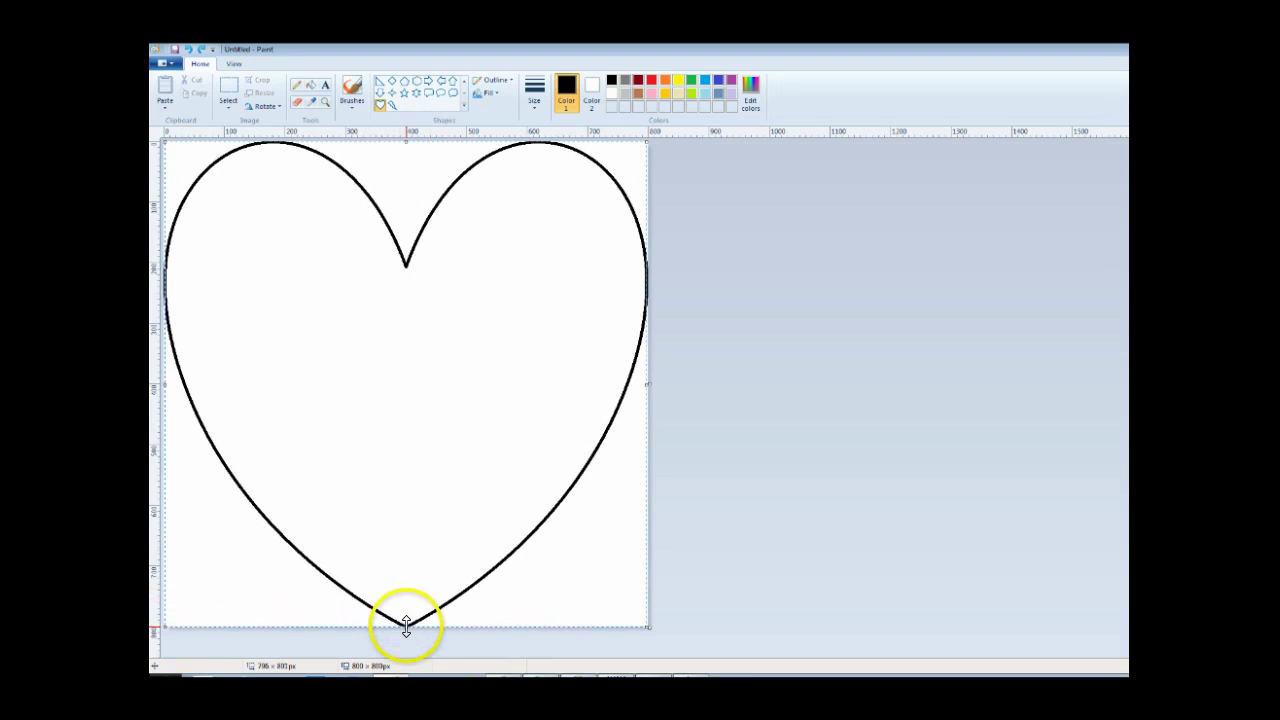
- Save the heart drawing to the Desktop as the PNG file Heart.png
{"action": "left_click", "coordinate": [168, 62]}
{"action": "left_click", "coordinate": [193, 166]}
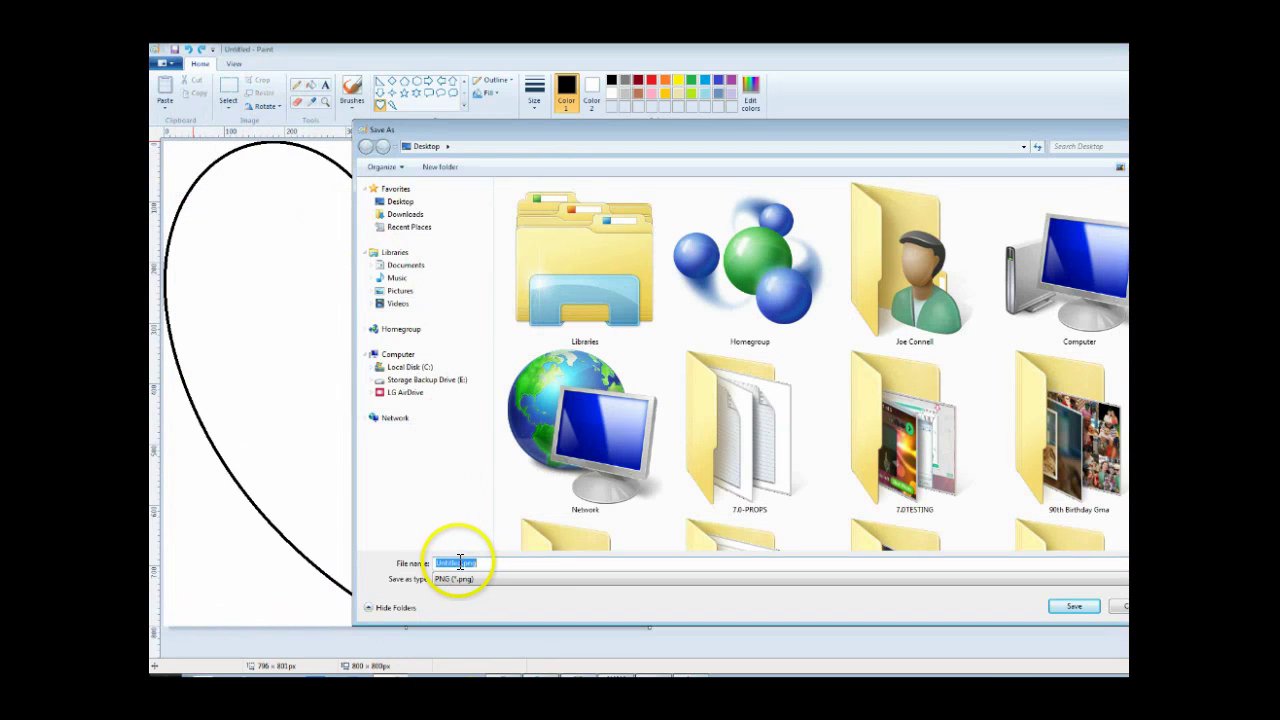
{"action": "left_click_drag", "start_coordinate": [461, 562], "coordinate": [398, 568]}
{"action": "type", "text": "Heart"}
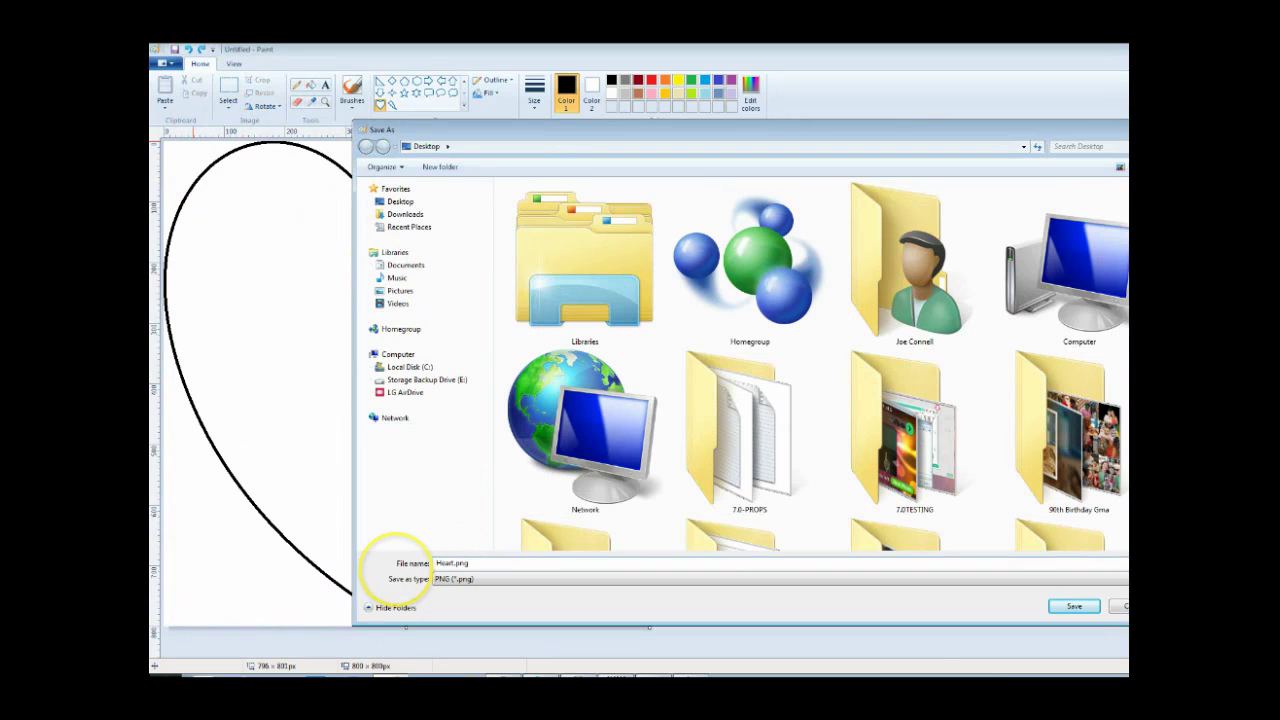
{"action": "left_click", "coordinate": [1081, 608]}
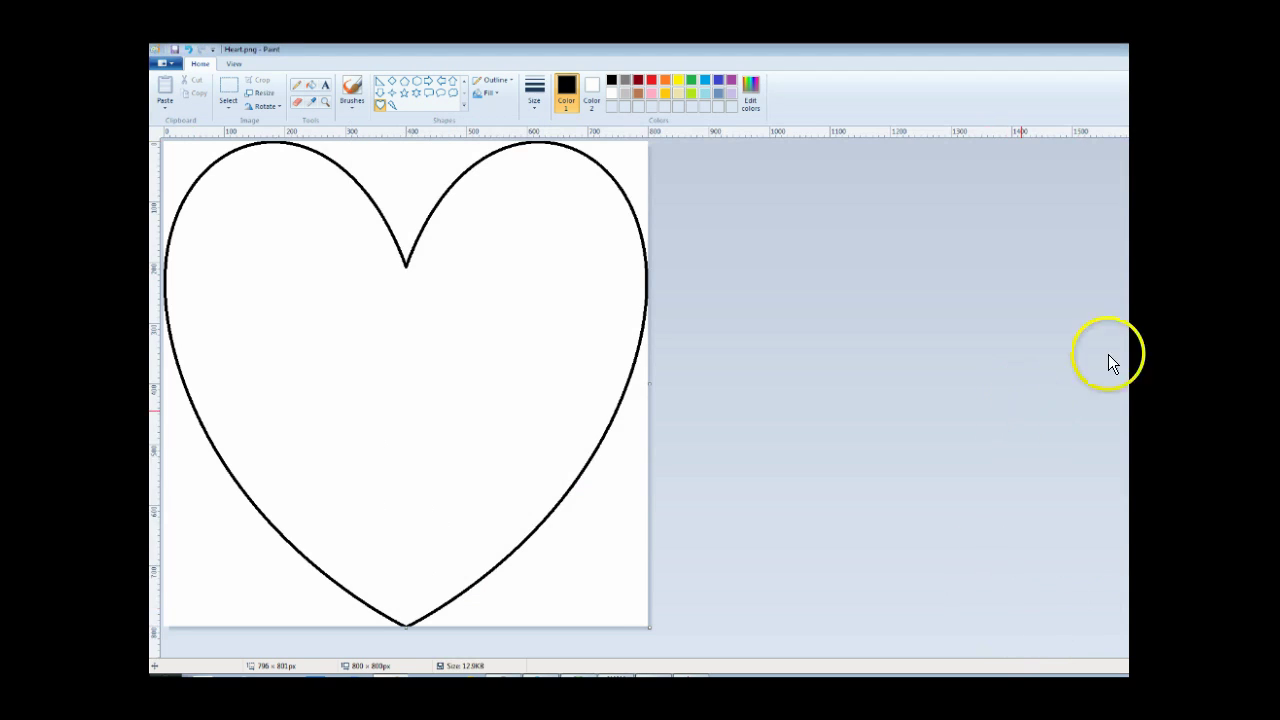
- Show the desktop and open Heart.png in paint.net
{"action": "key", "text": "super+d"}
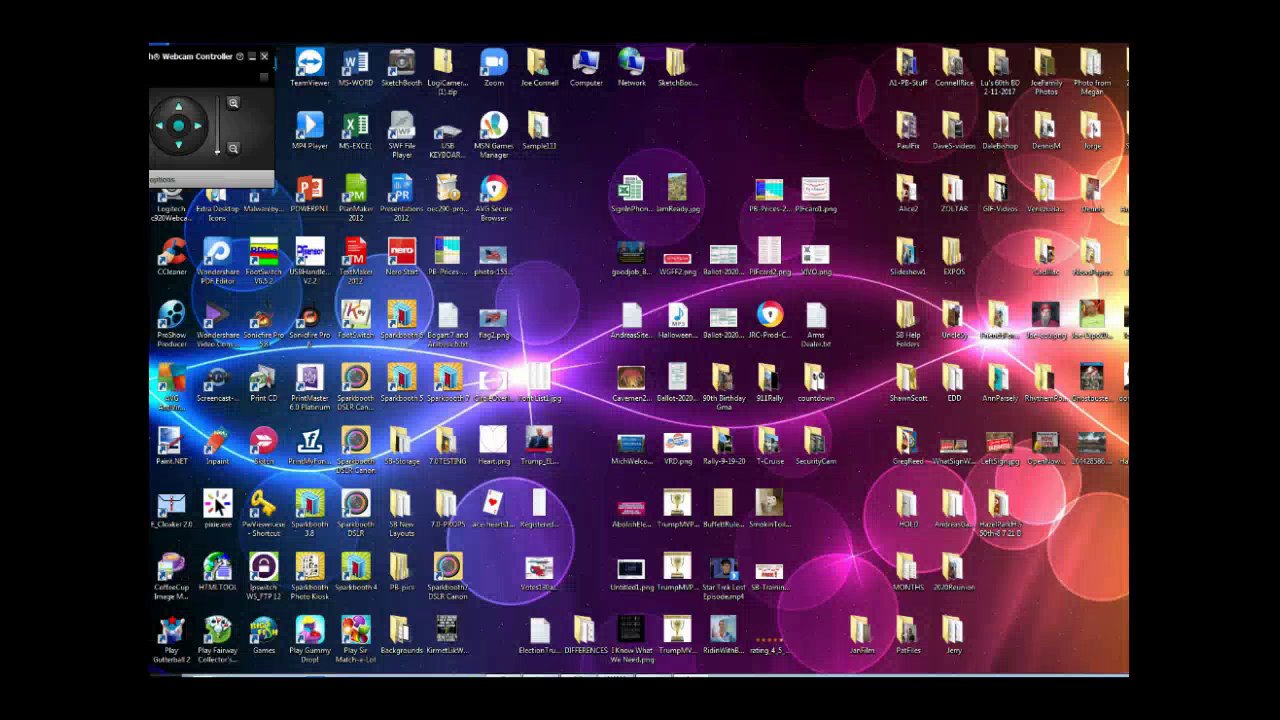
{"action": "right_click", "coordinate": [488, 447]}
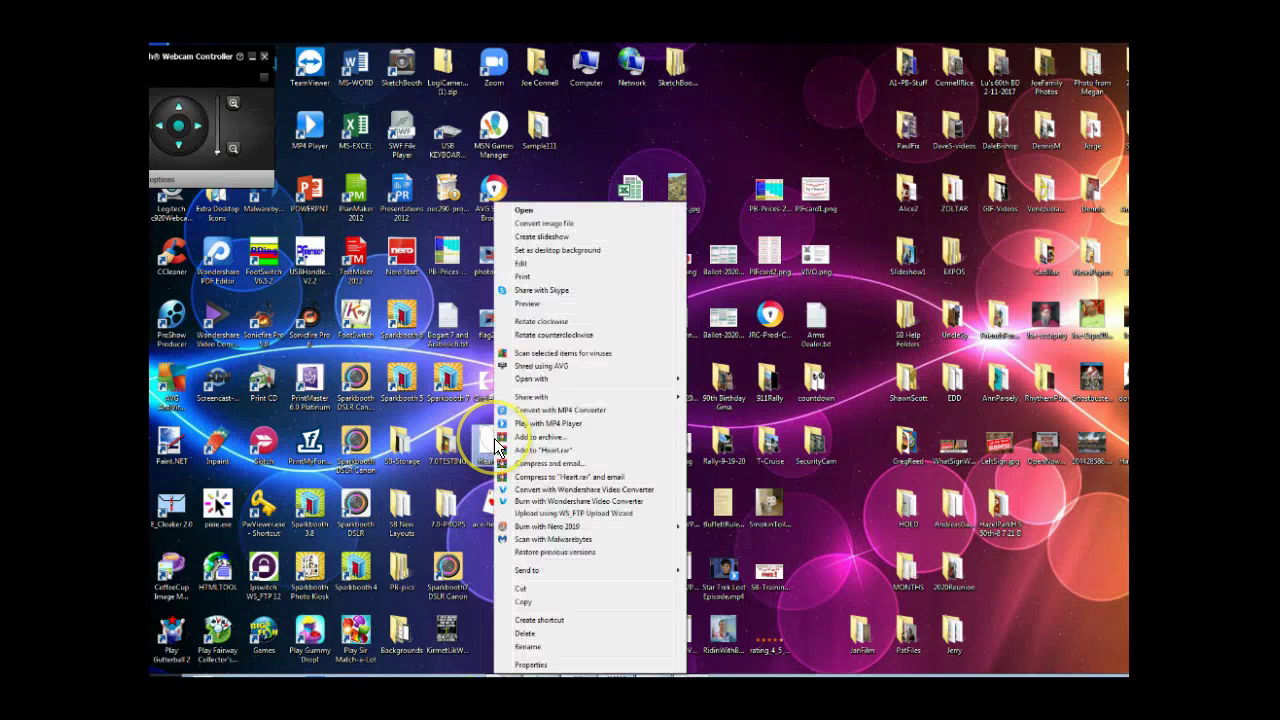
{"action": "mouse_move", "coordinate": [538, 380]}
{"action": "left_click", "coordinate": [720, 485]}
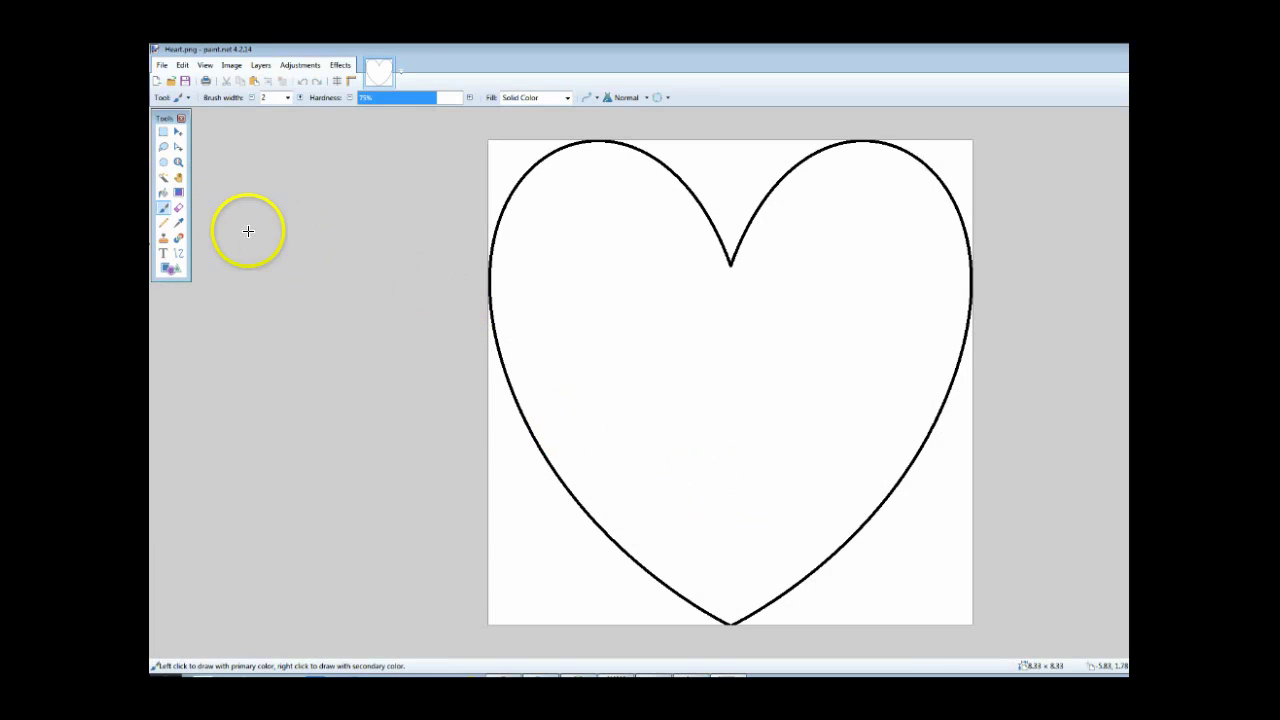
- Select the heart's white interior with the Magic Wand, delete it to make it transparent, and deselect
{"action": "left_click", "coordinate": [161, 177]}
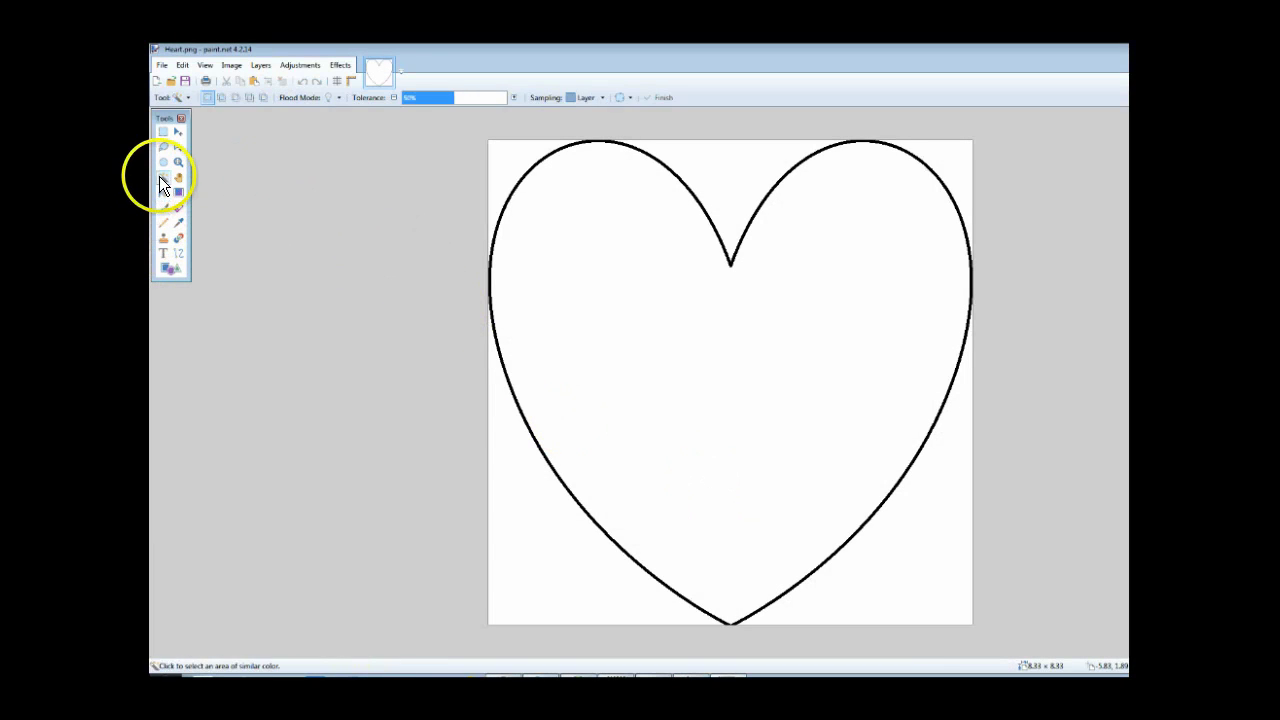
{"action": "left_click", "coordinate": [802, 357]}
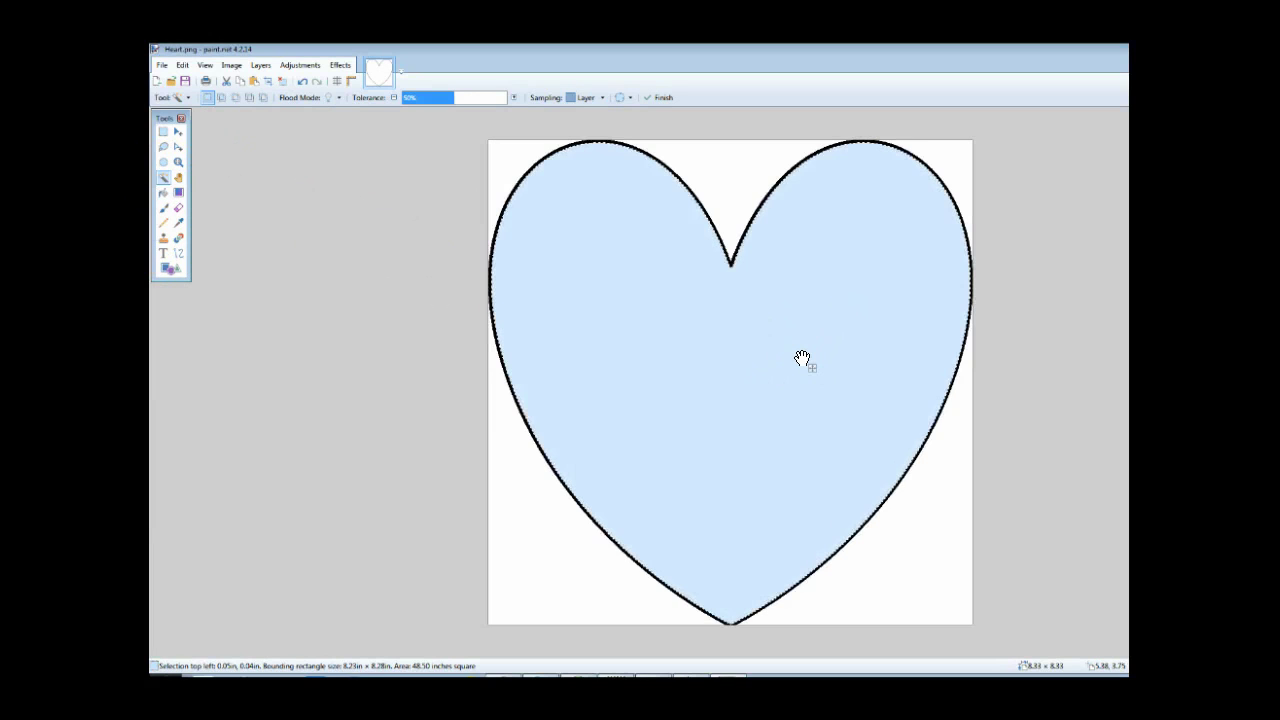
{"action": "left_click", "coordinate": [799, 381]}
{"action": "key", "text": "Delete"}
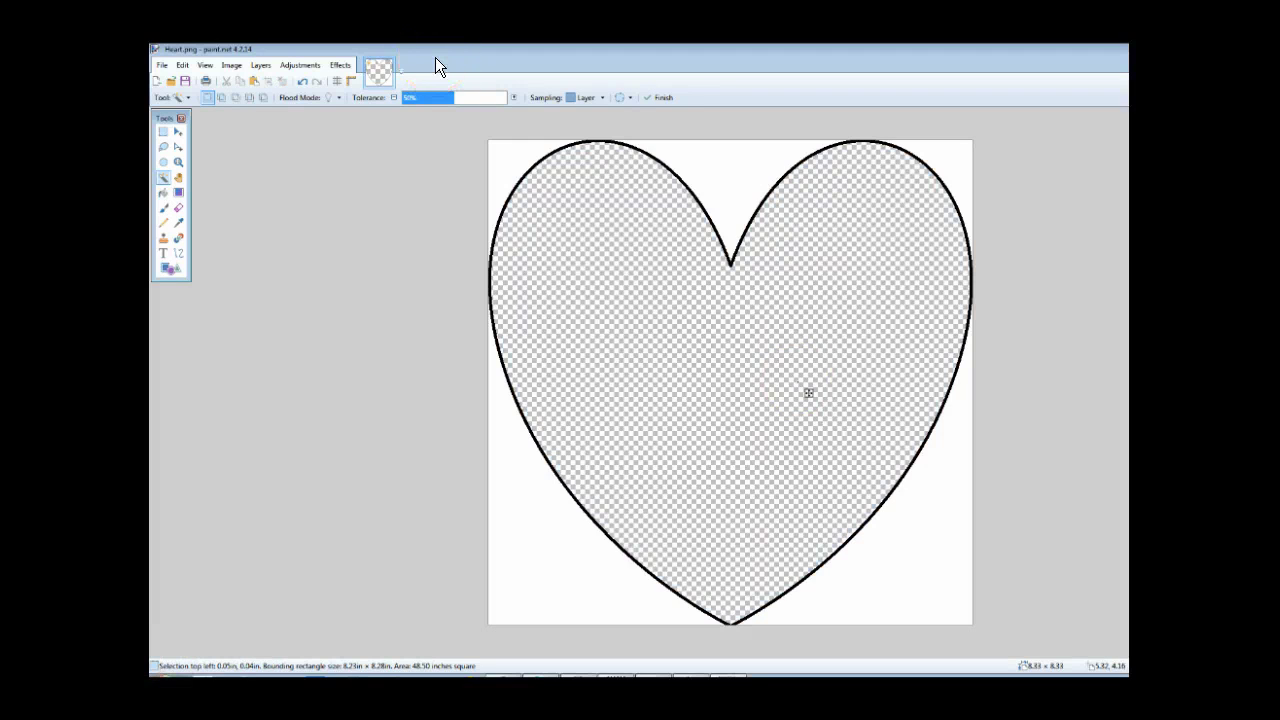
{"action": "left_click", "coordinate": [783, 377]}
{"action": "key", "text": "ctrl+d"}
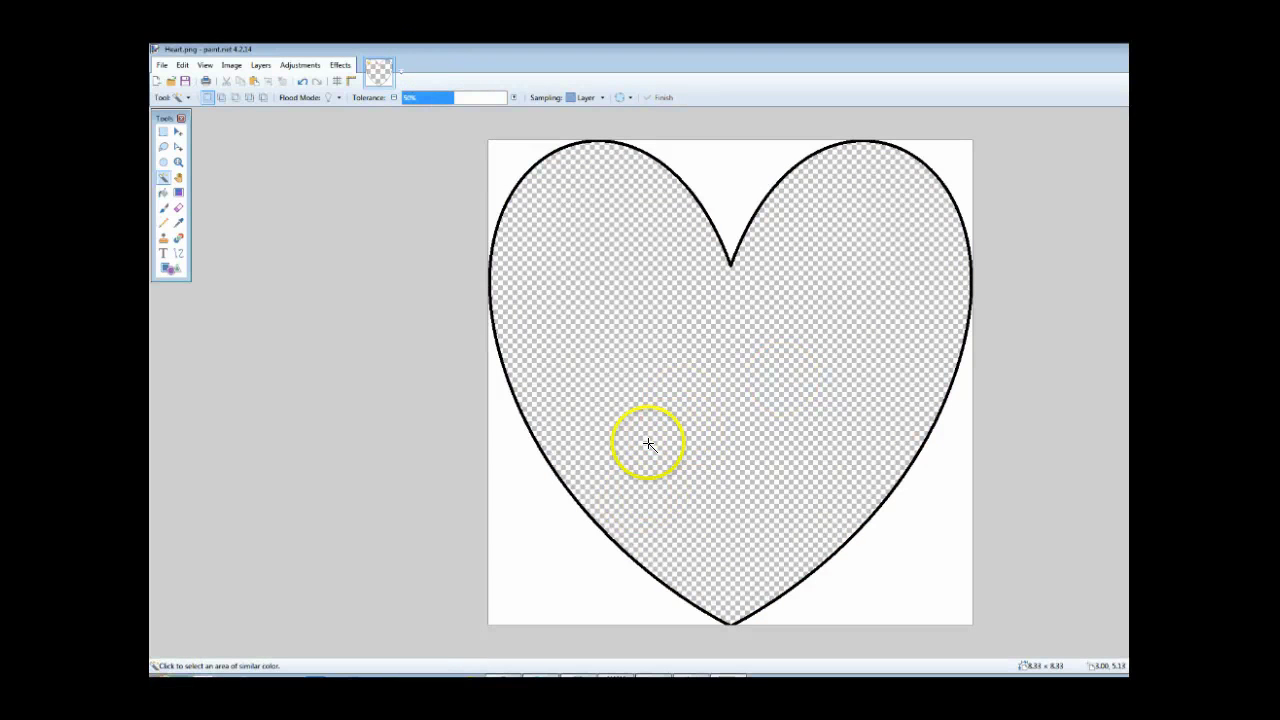
- Save the transparent heart over Heart.png with Auto-detect bit depth
{"action": "left_click", "coordinate": [160, 65]}
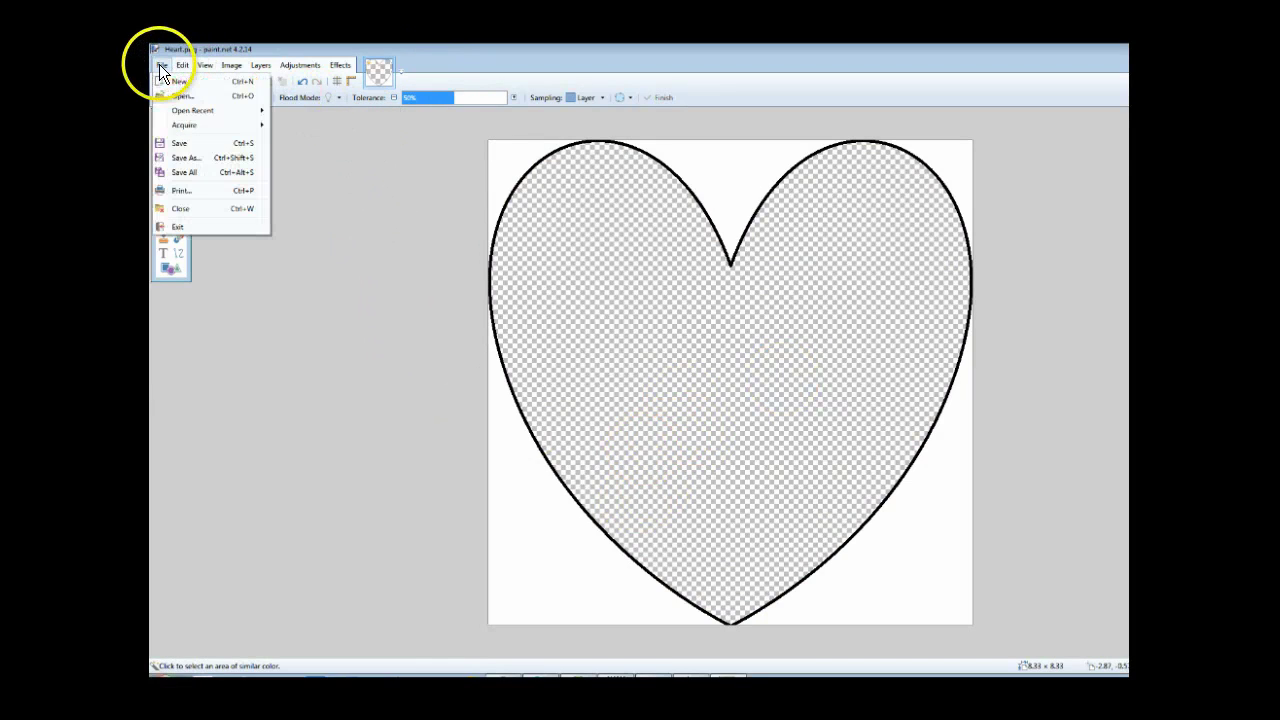
{"action": "left_click", "coordinate": [179, 144]}
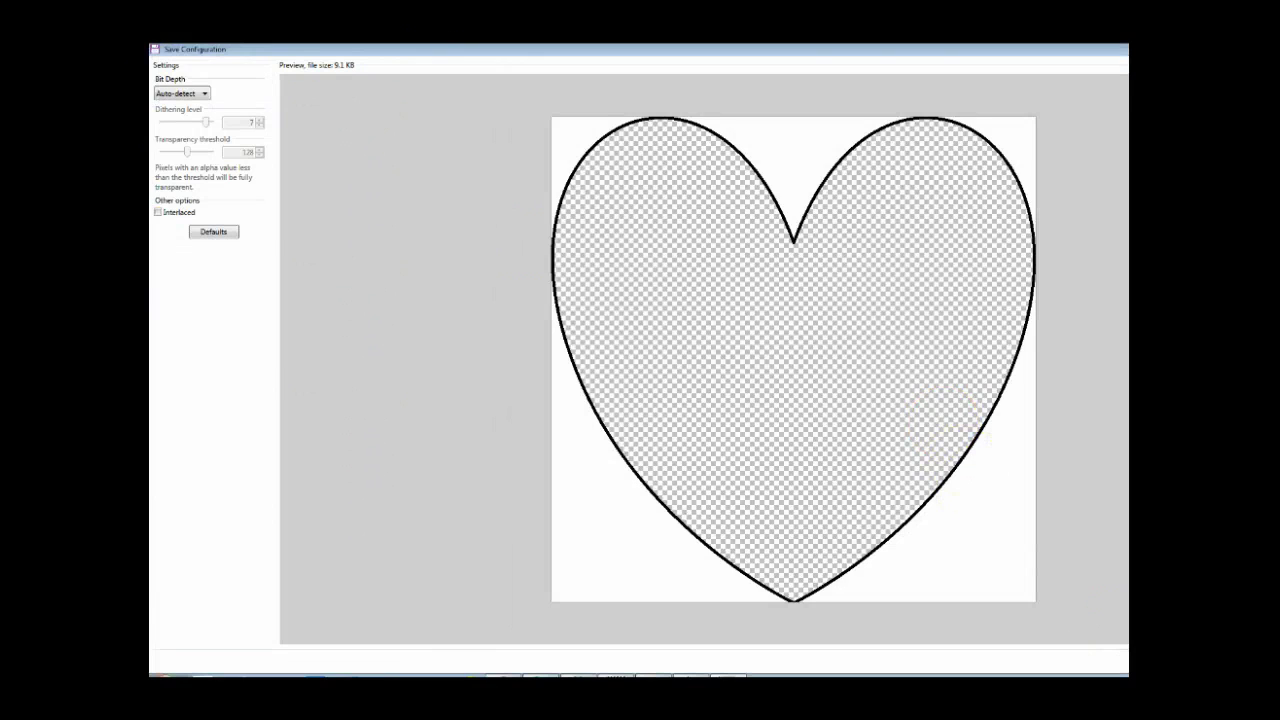
{"action": "key", "text": "Return"}
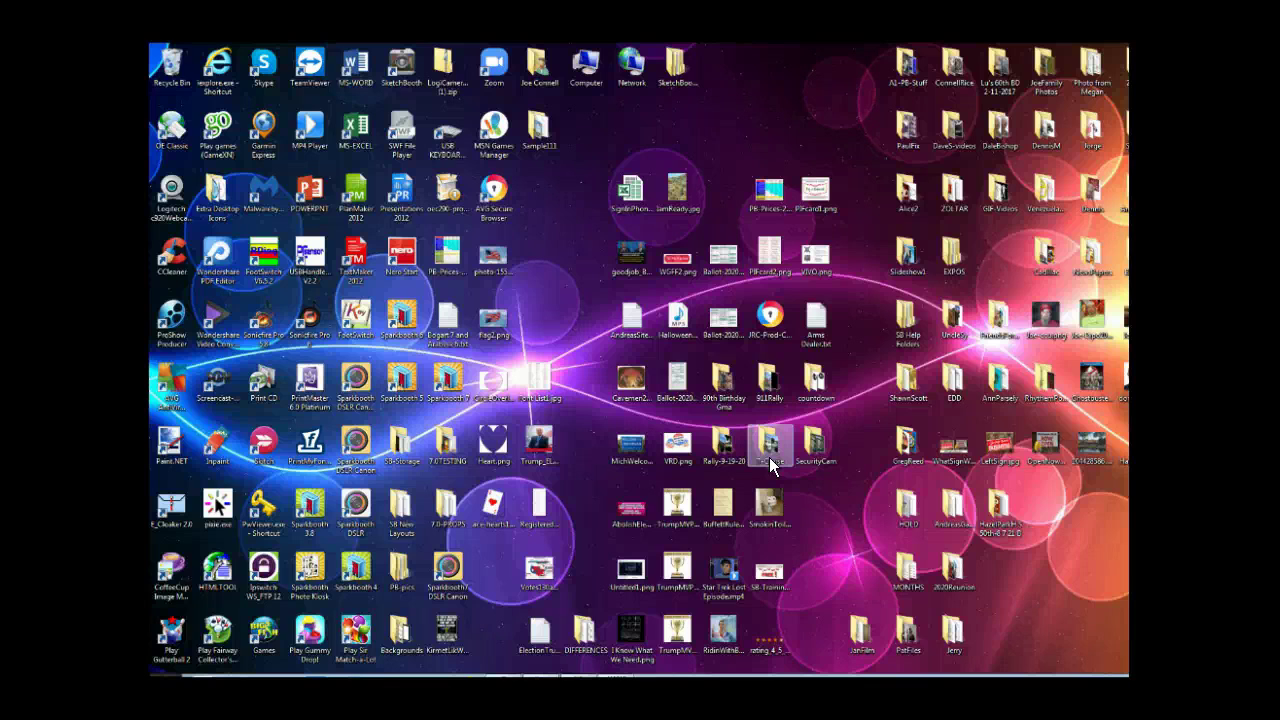
- Switch to Sparkbooth and create a screen overlay set named OVERLA in the Screen Overlays settings
{"action": "left_click", "coordinate": [239, 550]}
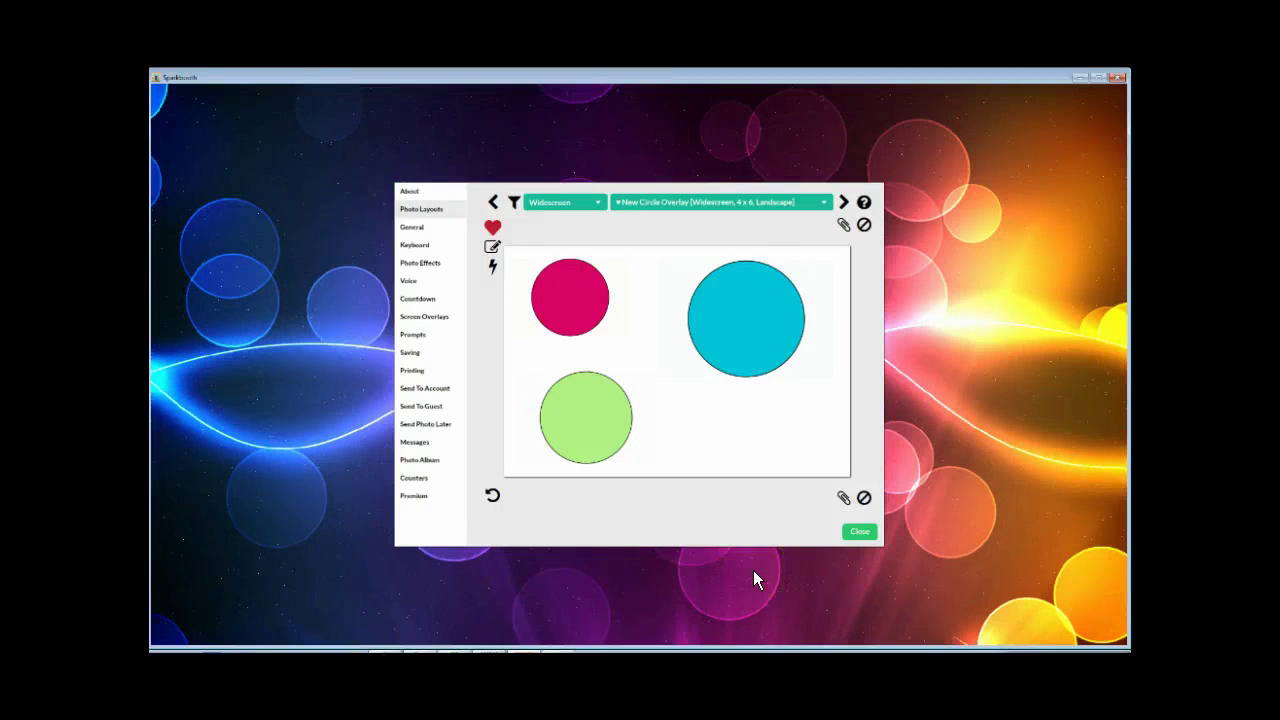
{"action": "left_click", "coordinate": [729, 535]}
{"action": "left_click", "coordinate": [431, 320]}
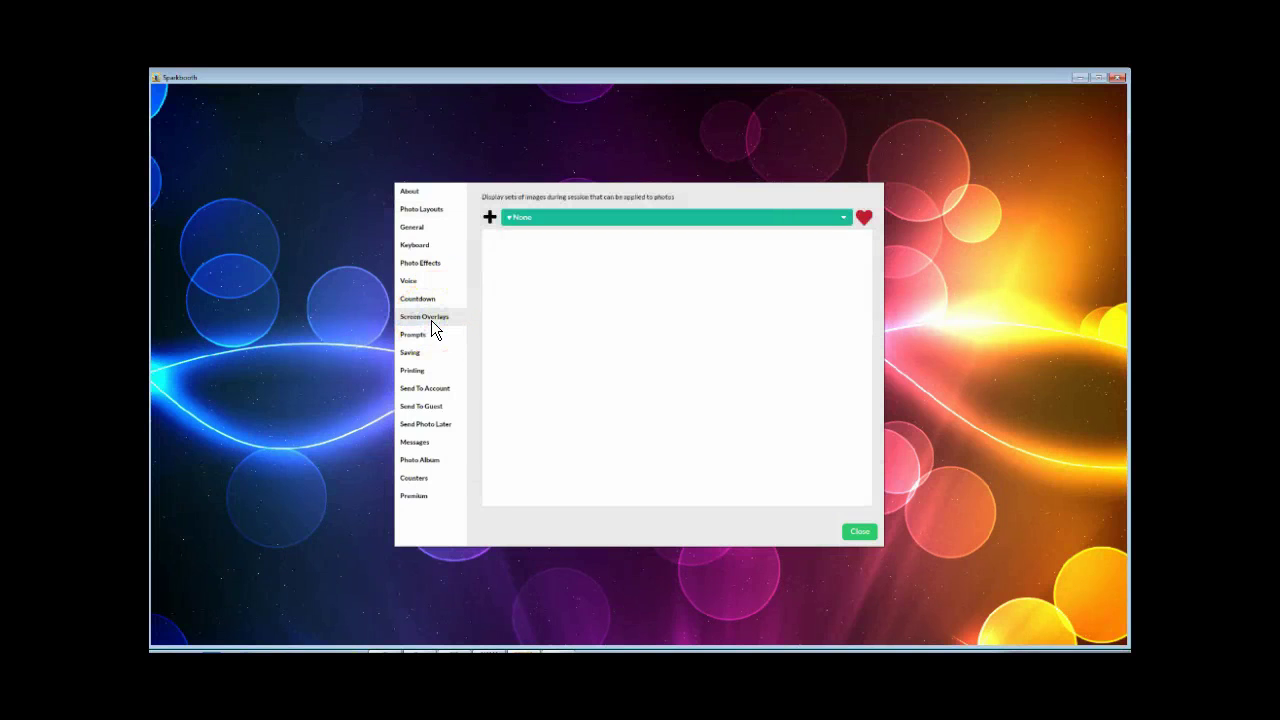
{"action": "left_click", "coordinate": [489, 222]}
{"action": "left_click_drag", "start_coordinate": [666, 357], "coordinate": [543, 372]}
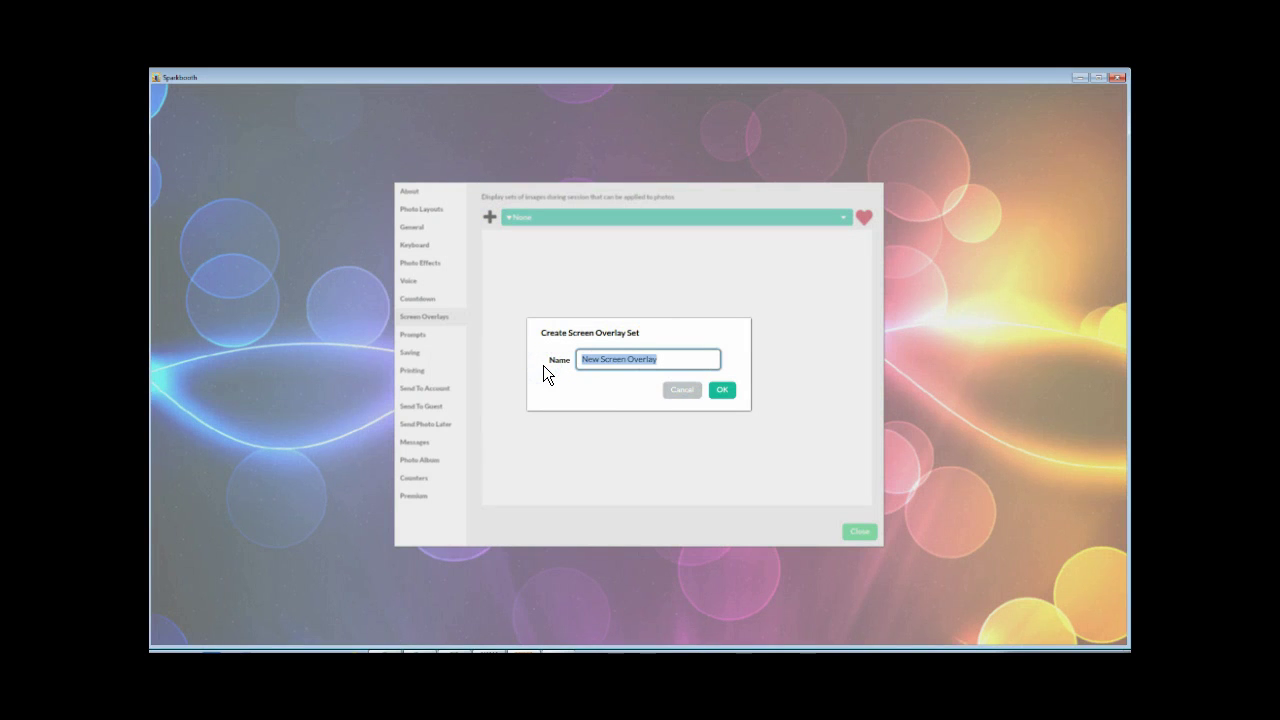
{"action": "type", "text": "OVERLA"}
{"action": "left_click", "coordinate": [723, 392]}
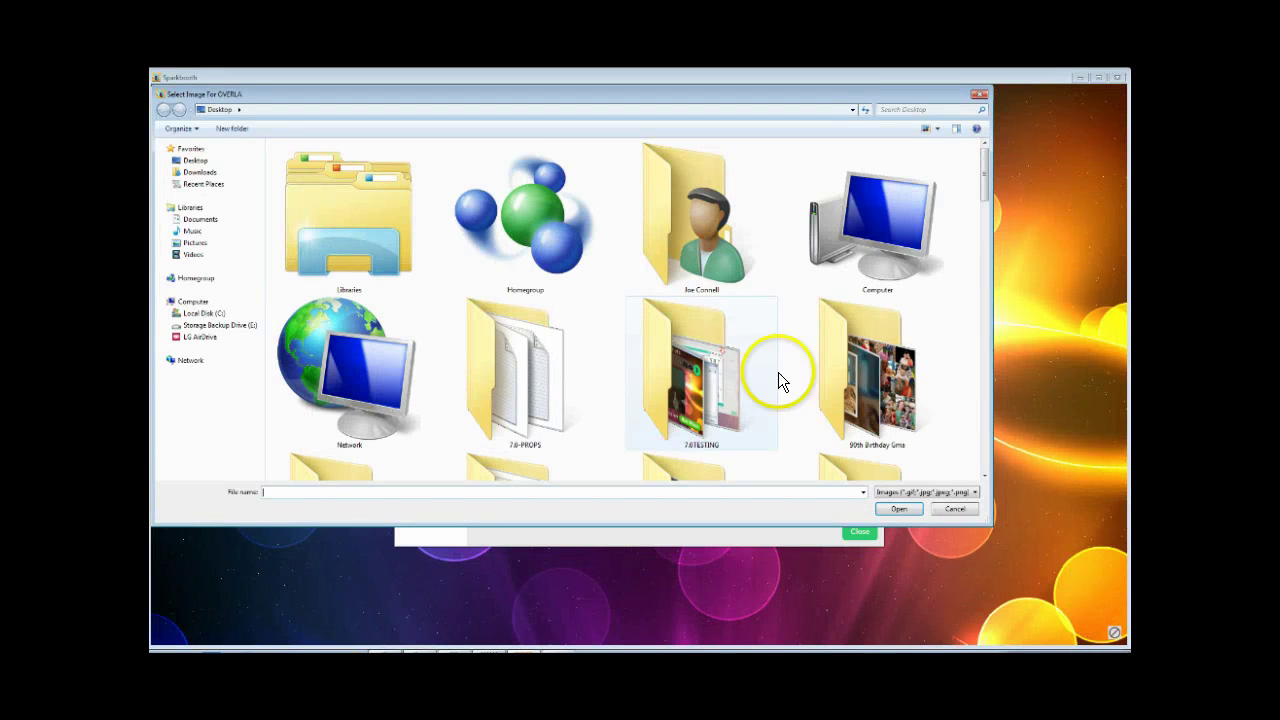
- Add CircleOverlayW.png from the Desktop as the image of the OVERLA set
{"action": "left_click_drag", "start_coordinate": [986, 158], "coordinate": [972, 374]}
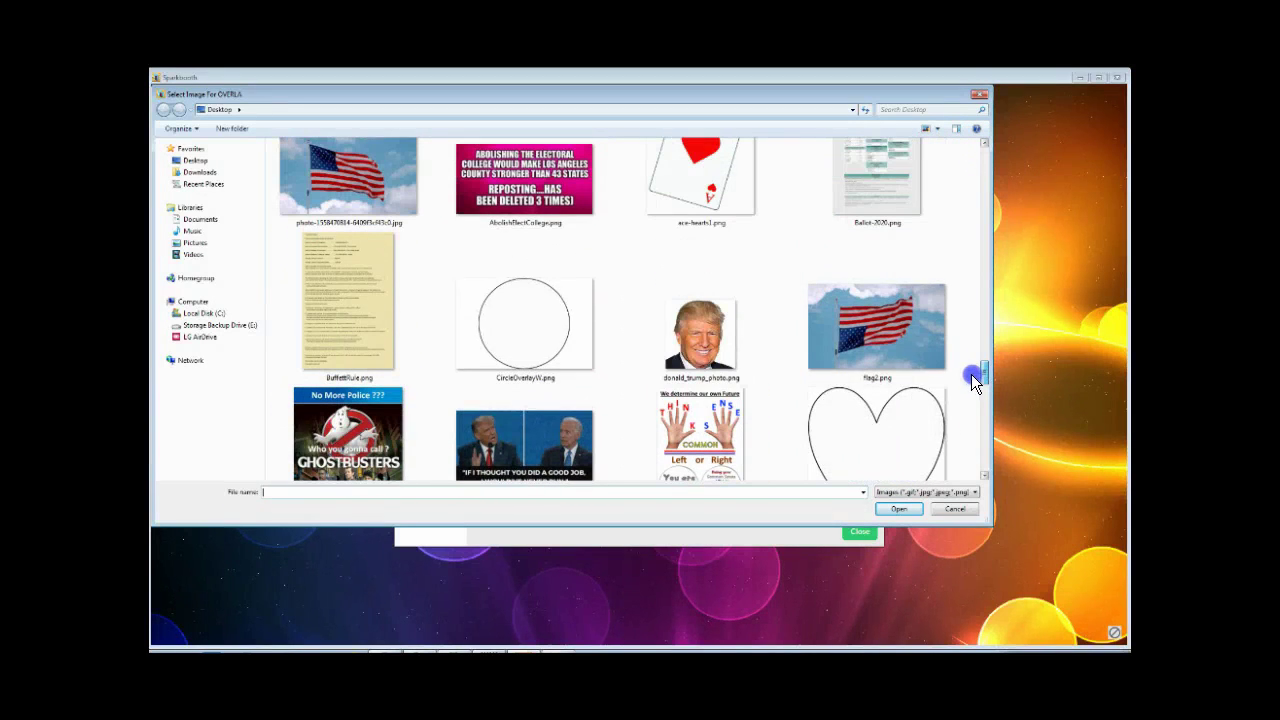
{"action": "left_click", "coordinate": [521, 339]}
{"action": "left_click", "coordinate": [899, 508]}
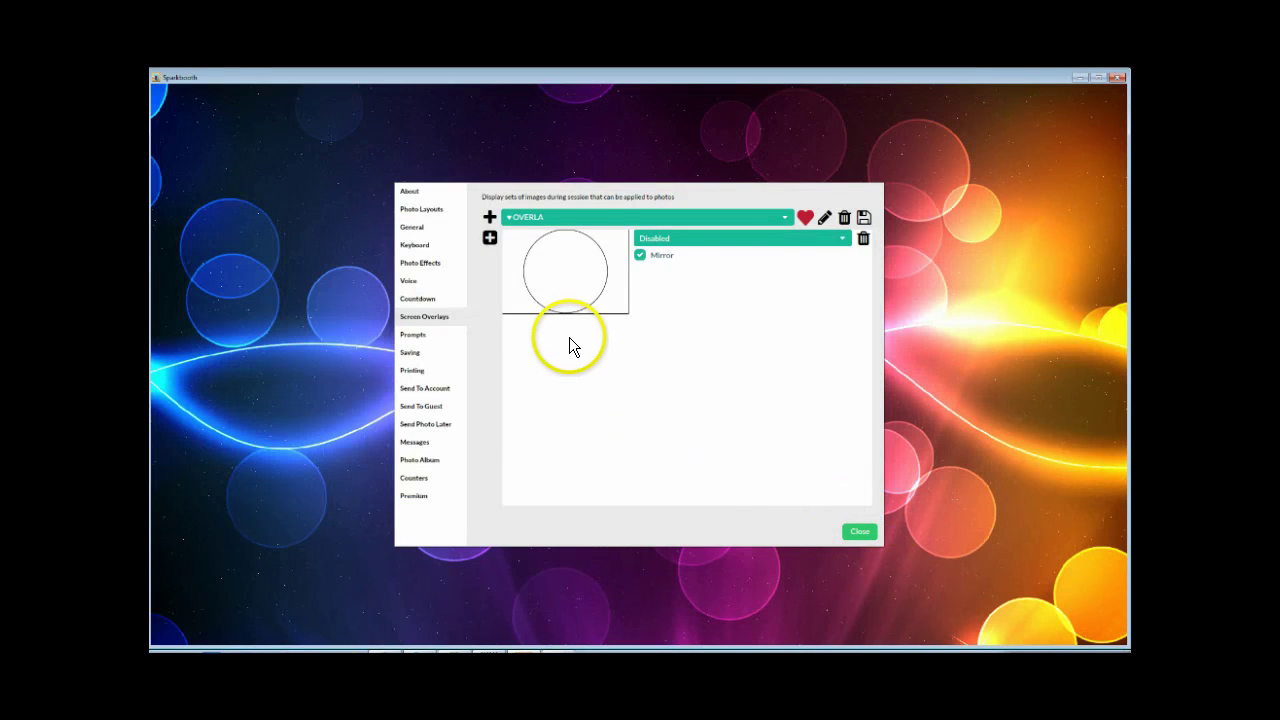
- Set when the circle overlay is displayed to All
{"action": "left_click", "coordinate": [846, 238]}
{"action": "left_click", "coordinate": [848, 276]}
{"action": "left_click_drag", "start_coordinate": [848, 276], "coordinate": [844, 257]}
{"action": "left_click", "coordinate": [642, 258]}
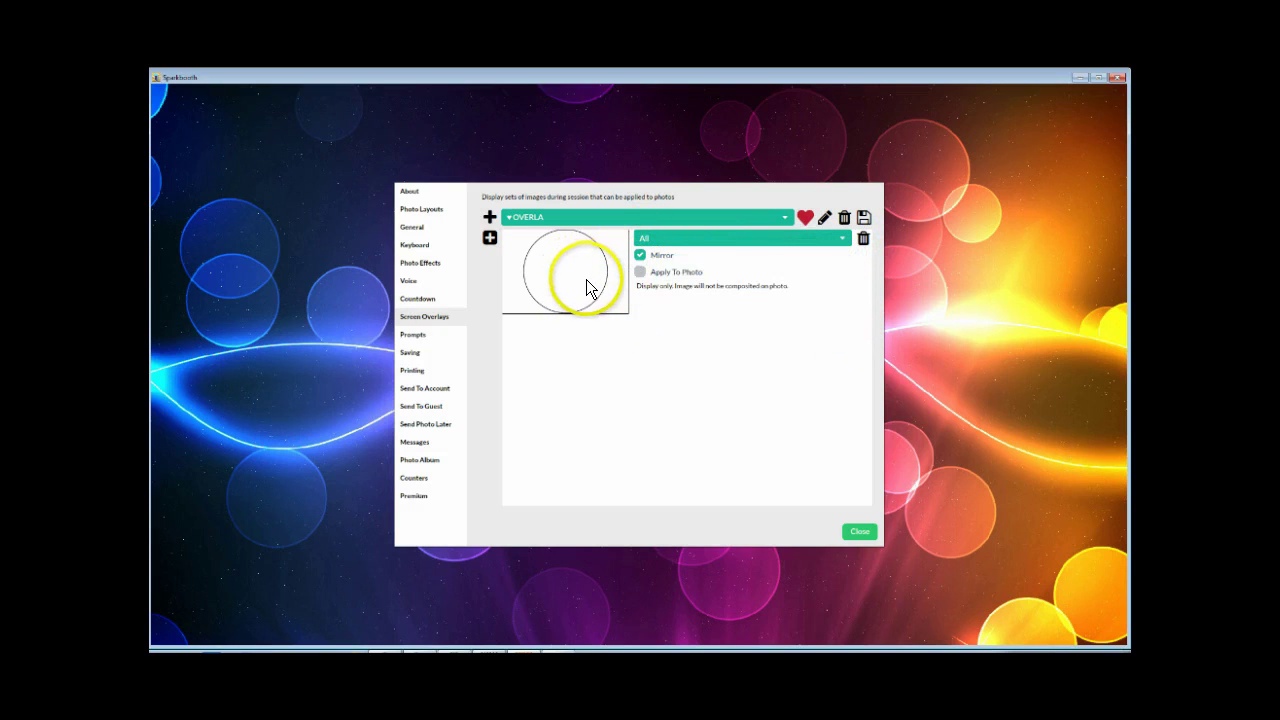
{"action": "left_click", "coordinate": [842, 244]}
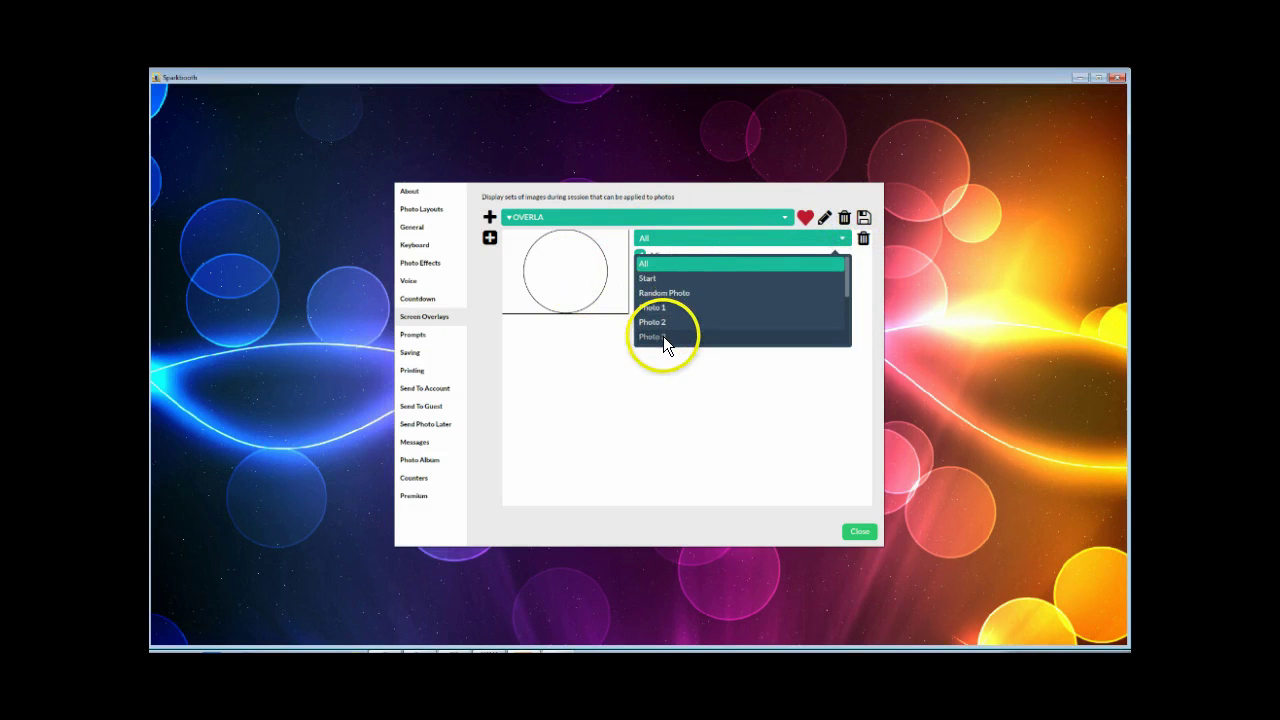
{"action": "scroll", "coordinate": [664, 332], "scroll_direction": "down", "scroll_amount": 3}
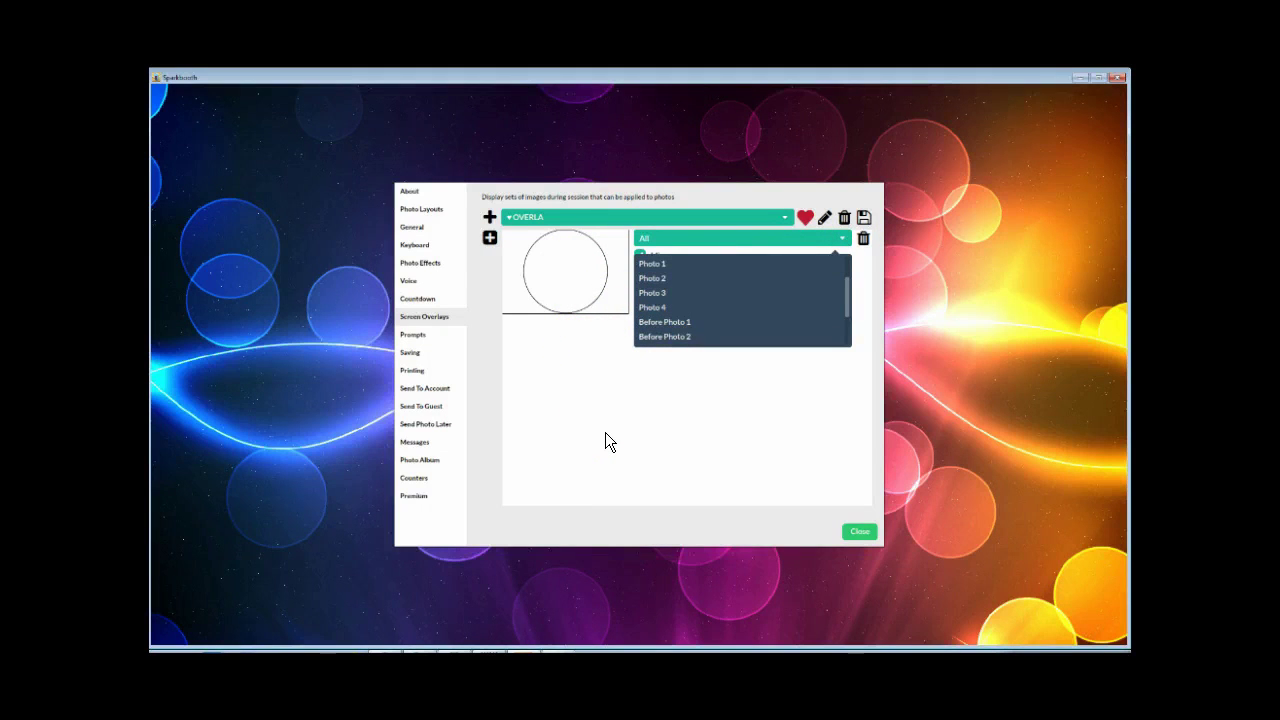
{"action": "left_click", "coordinate": [605, 432]}
{"action": "left_click", "coordinate": [639, 322]}
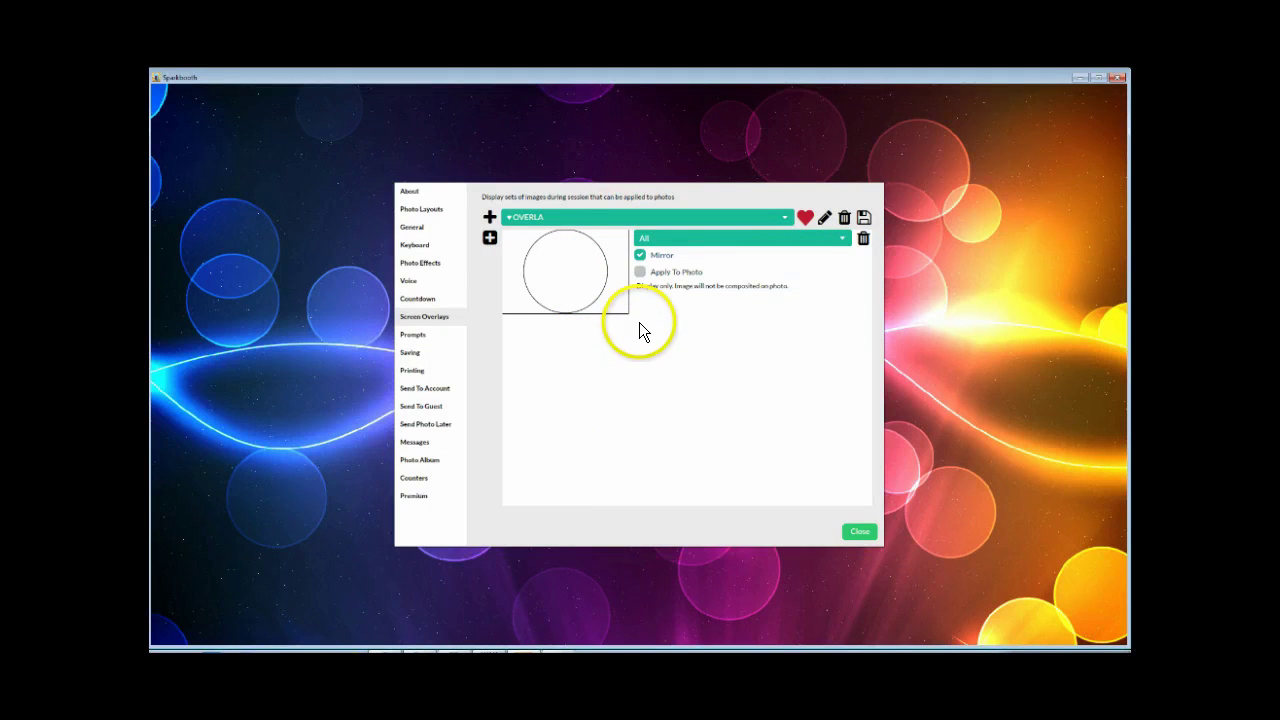
- Turn off Mirror for the circle overlay and close the settings to return to the booth's start screen
{"action": "left_click", "coordinate": [640, 255]}
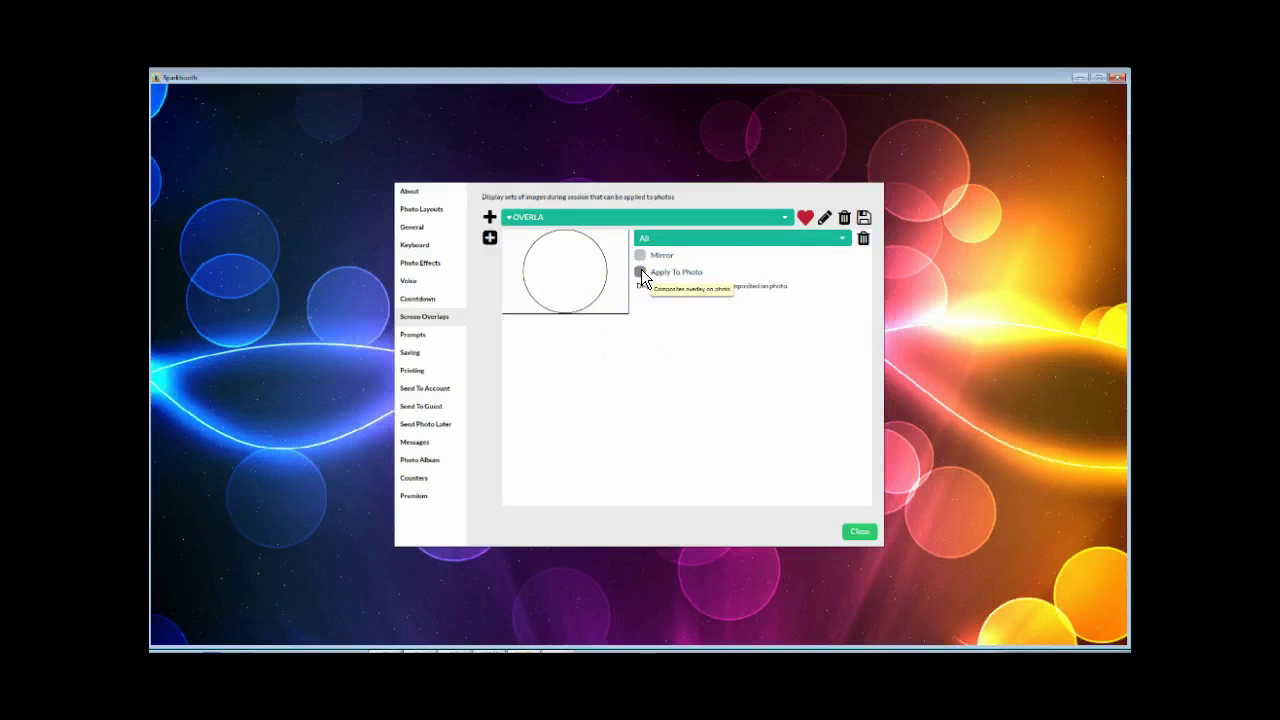
{"action": "left_click", "coordinate": [658, 370]}
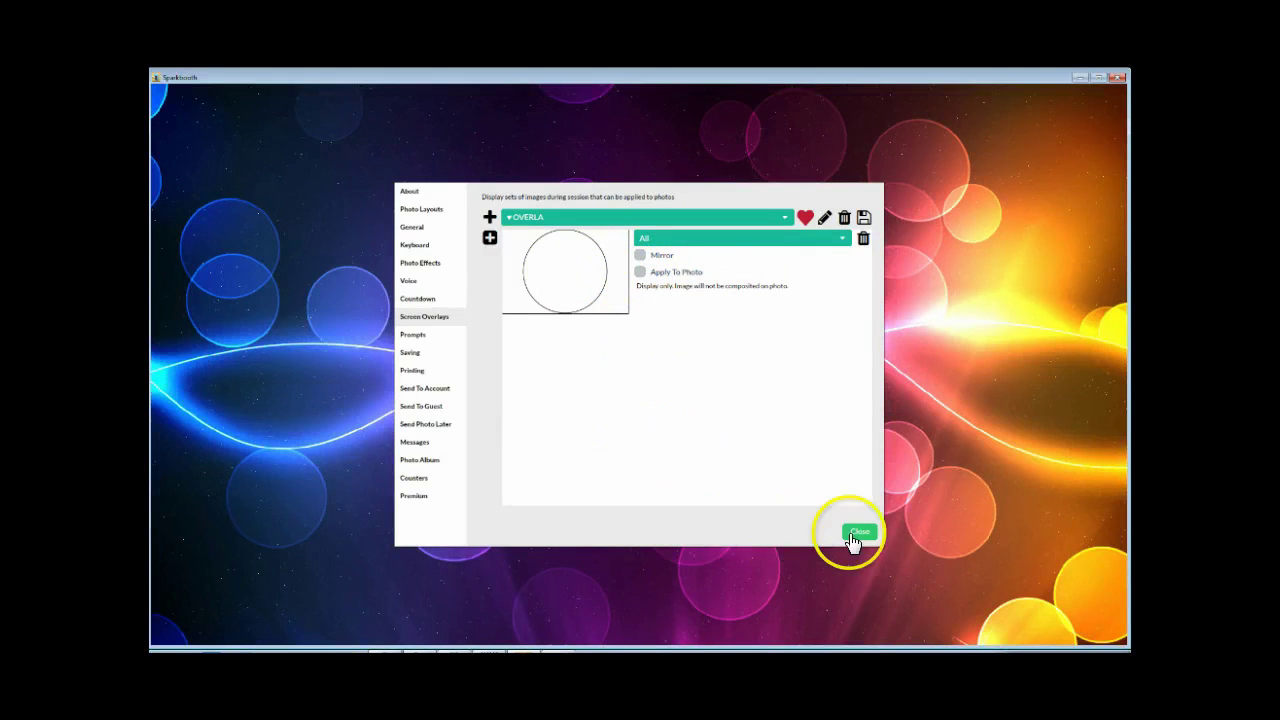
{"action": "left_click", "coordinate": [490, 240]}
{"action": "left_click", "coordinate": [860, 537]}
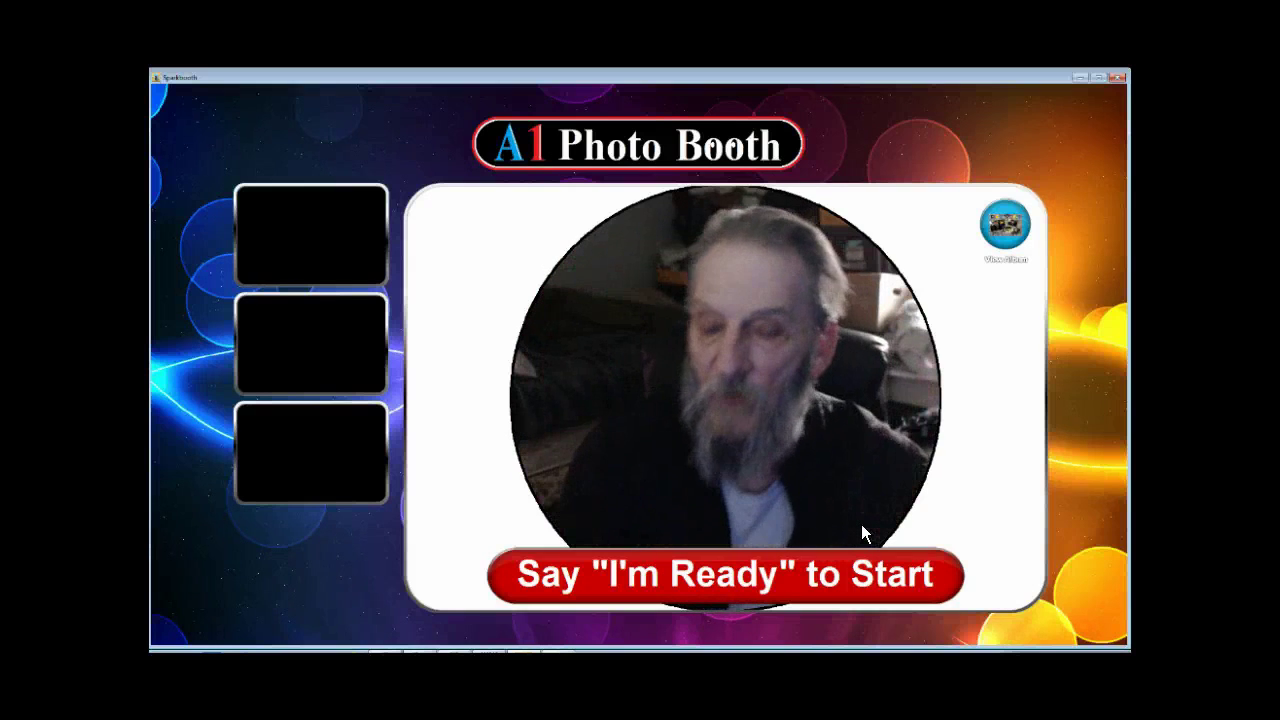
{"action": "left_click", "coordinate": [819, 510]}
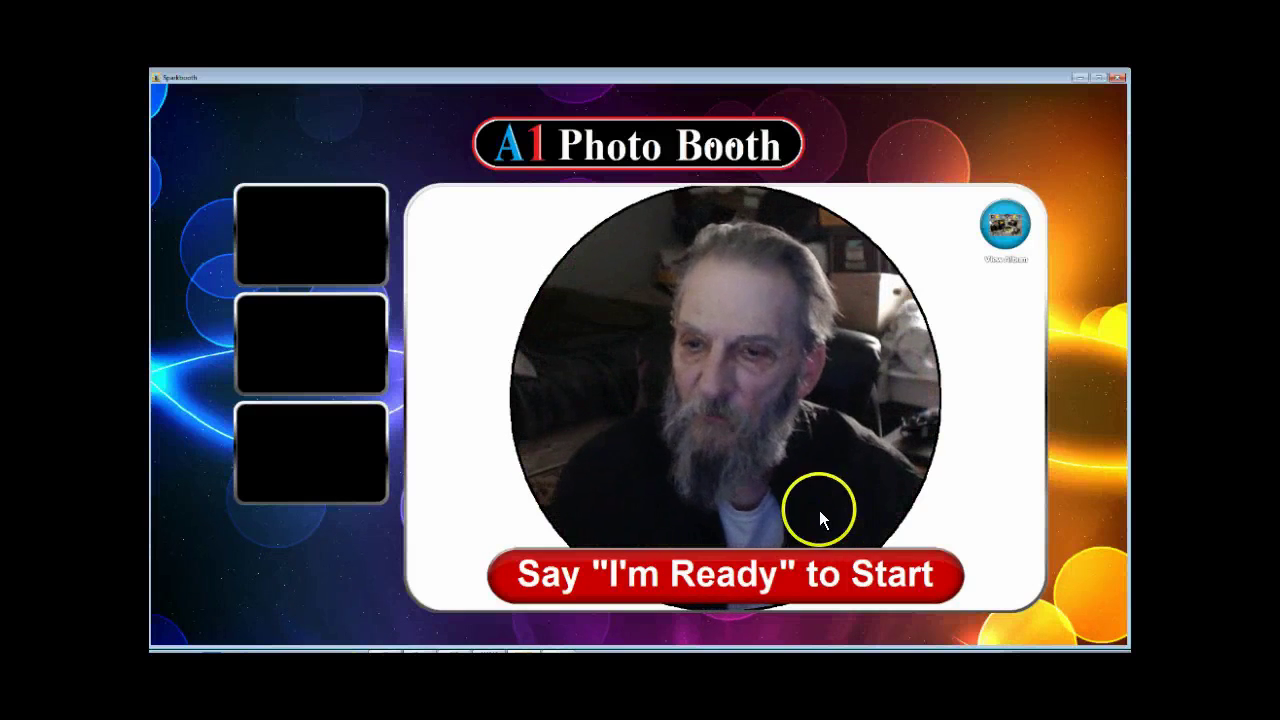